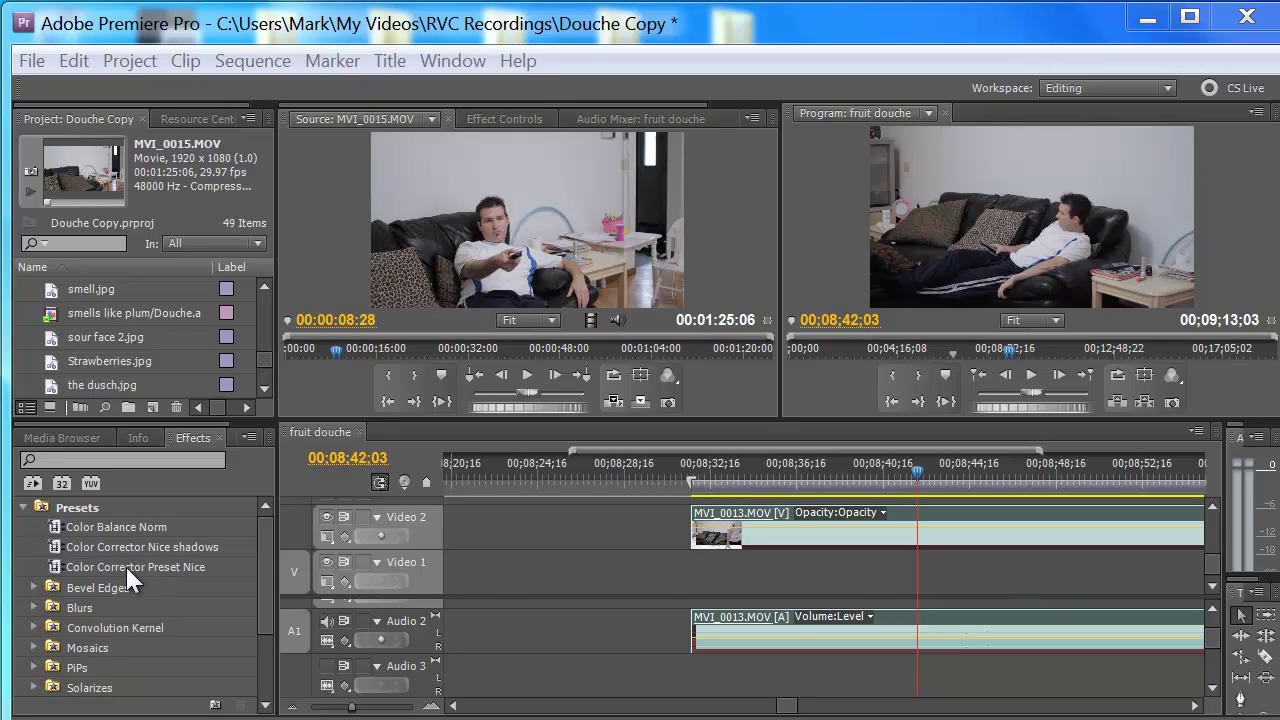
Step: Look over the effect presets and the project's media list down to MVI_0015.MOV
{"action": "mouse_move", "coordinate": [126, 566]}
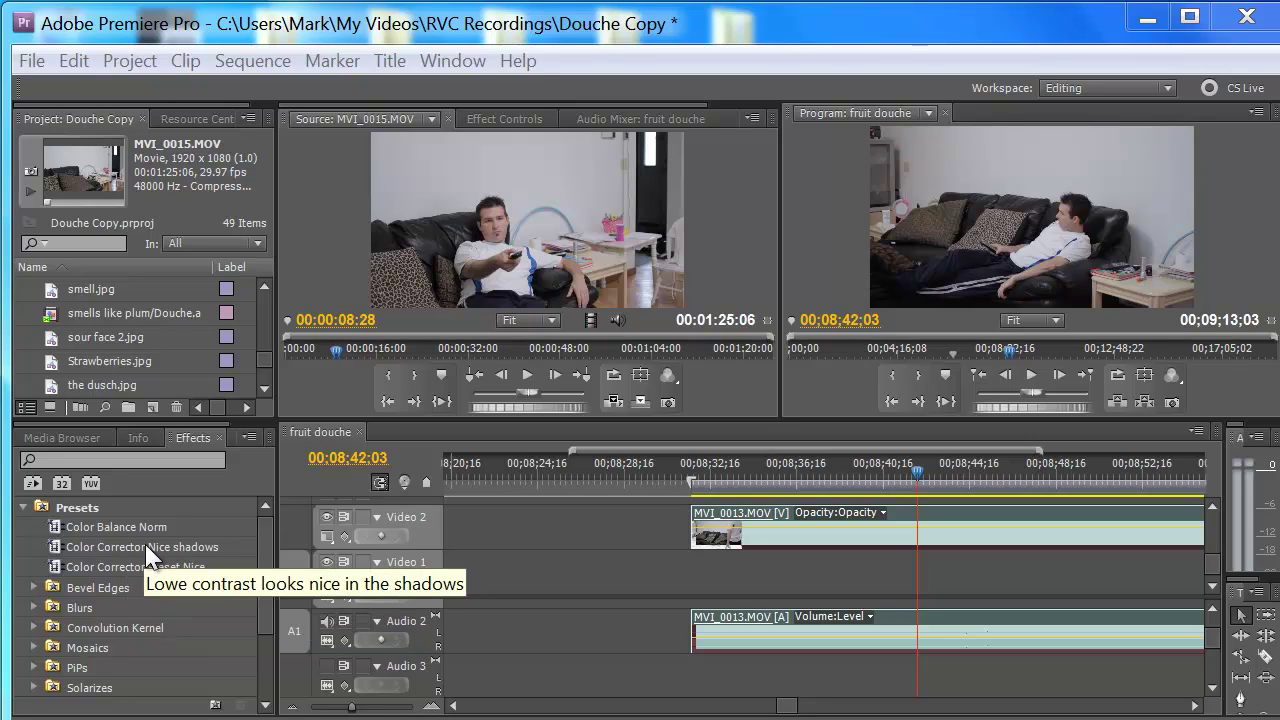
{"action": "mouse_move", "coordinate": [144, 526]}
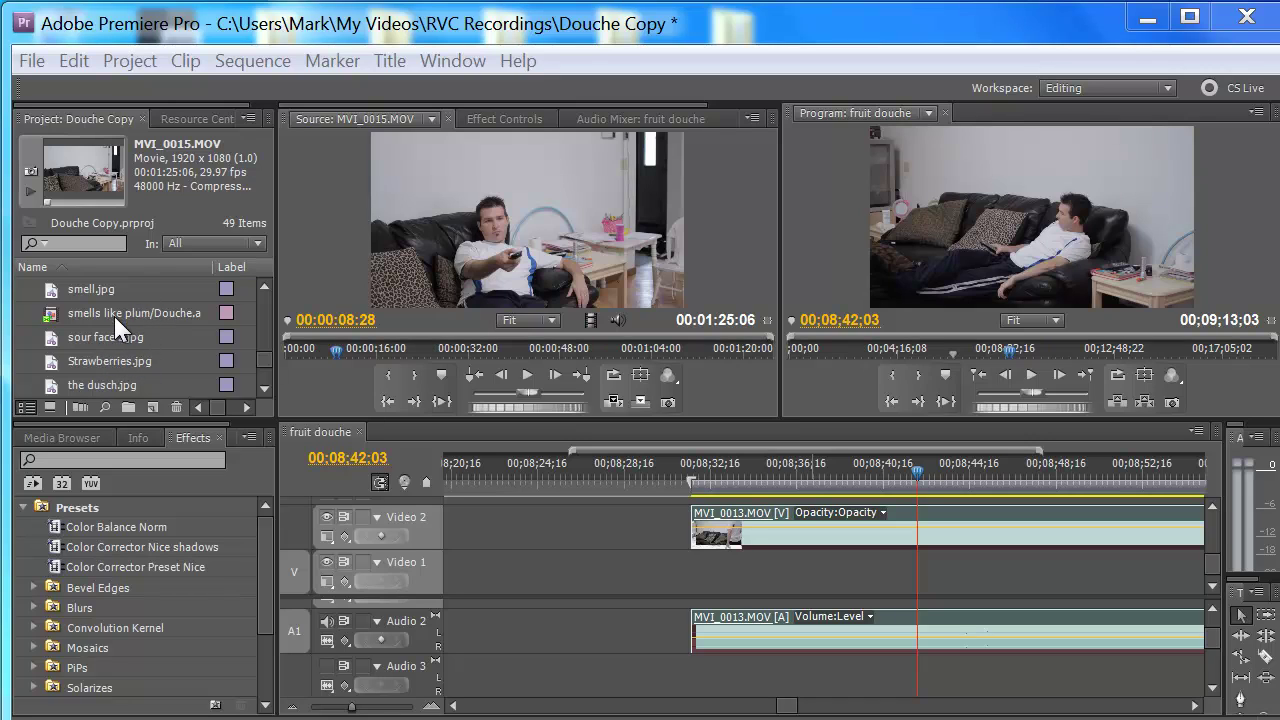
{"action": "left_click", "coordinate": [265, 390]}
{"action": "left_click", "coordinate": [265, 390]}
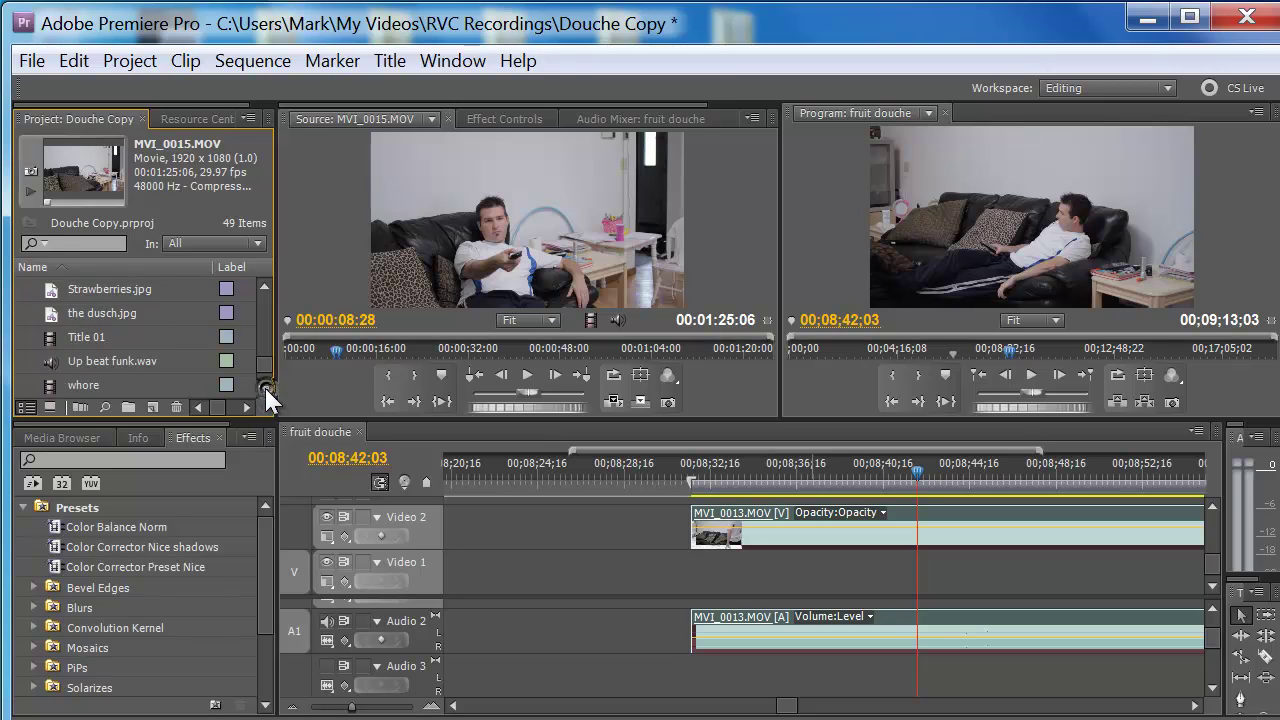
{"action": "left_click", "coordinate": [265, 390]}
{"action": "left_click", "coordinate": [265, 390]}
{"action": "left_click", "coordinate": [265, 390]}
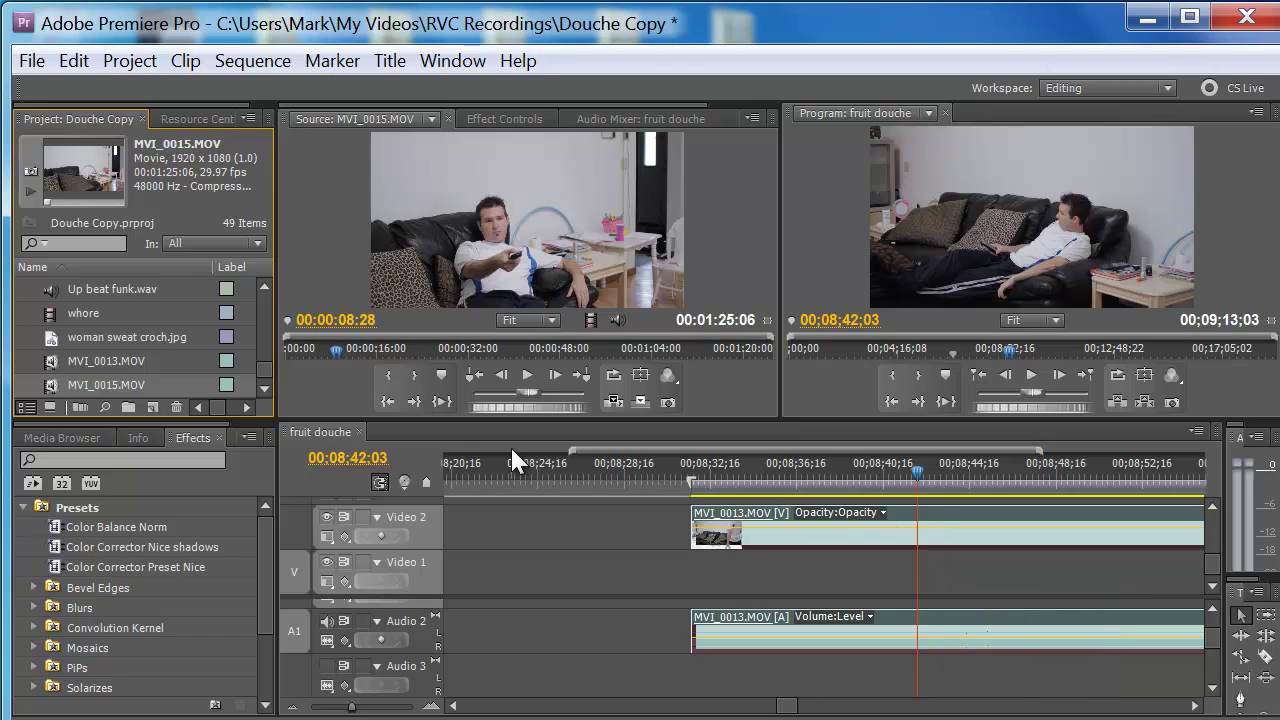
Step: Trim the source clip MVI_0015.MOV with an In point at 00:00:13:19 and an Out point at 00:00:19:06
{"action": "left_click", "coordinate": [316, 348]}
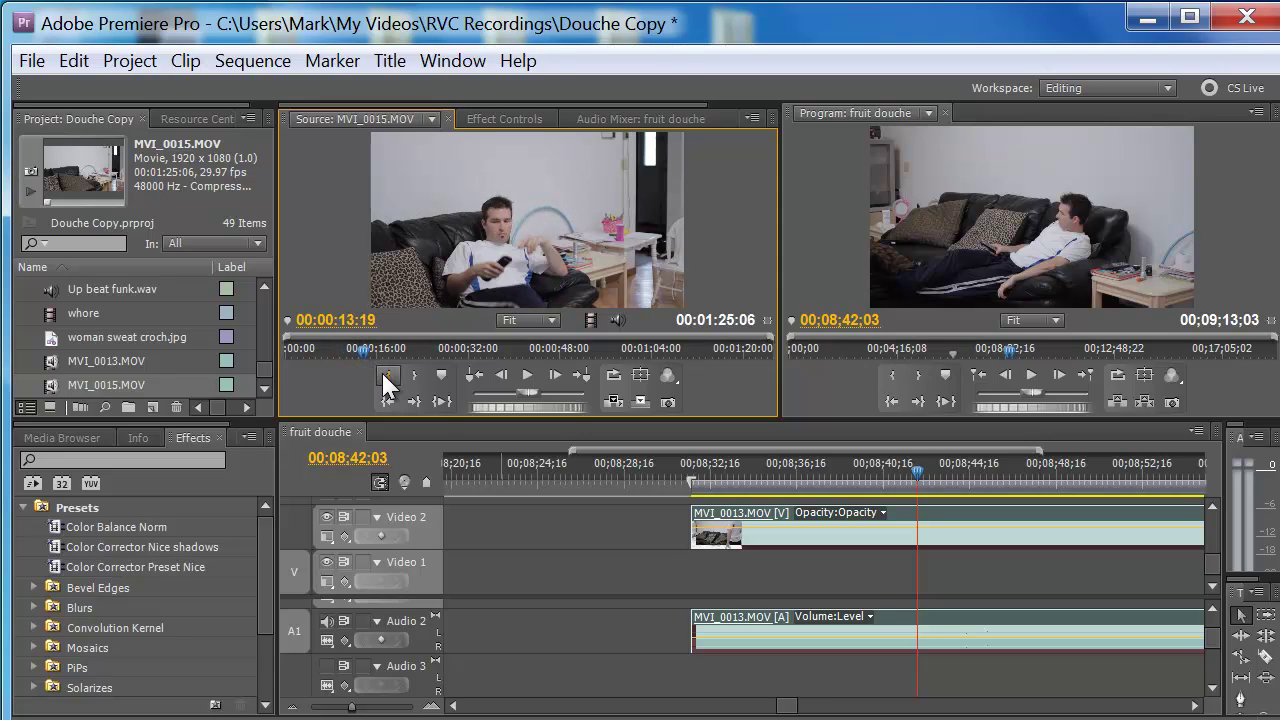
{"action": "left_click", "coordinate": [388, 378]}
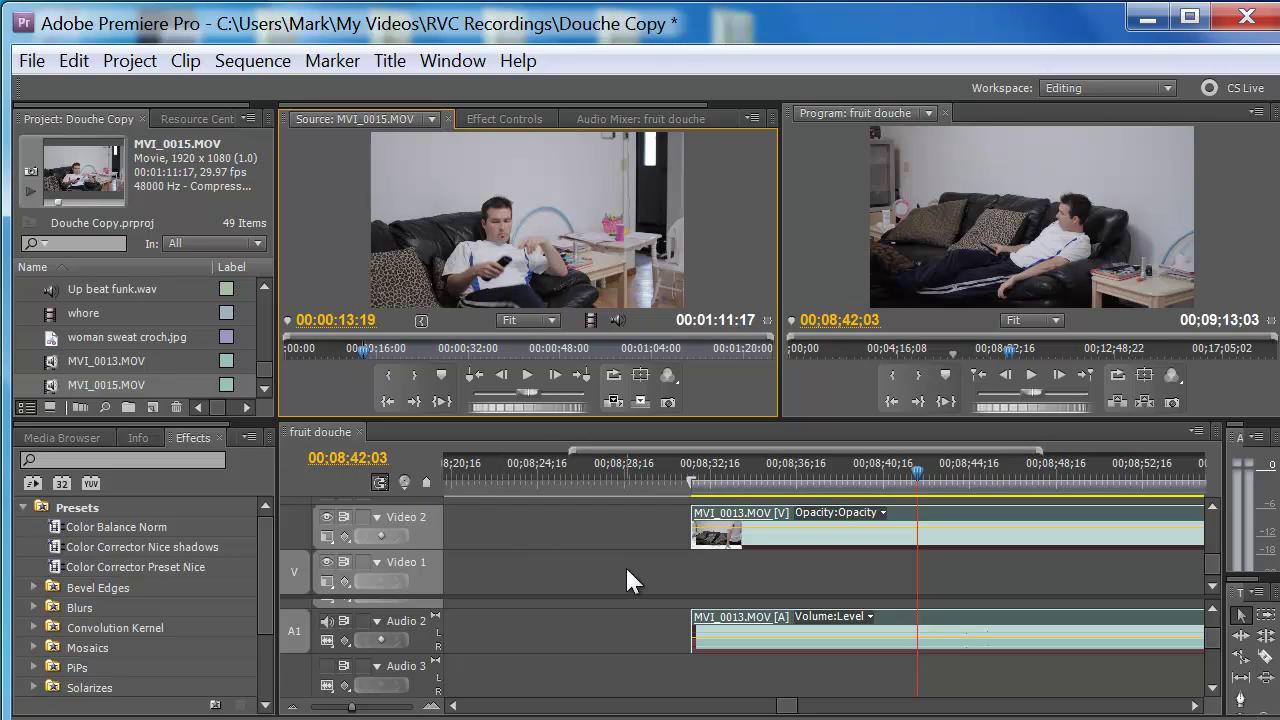
{"action": "left_click", "coordinate": [395, 350]}
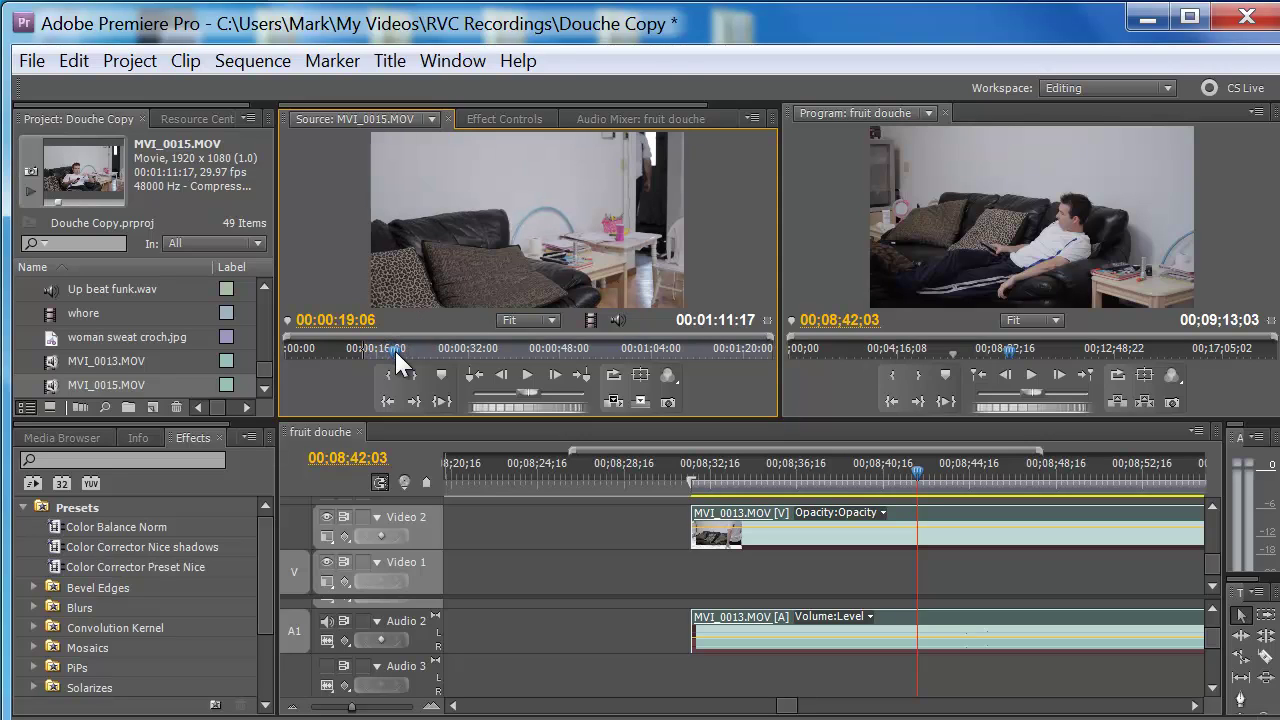
{"action": "left_click", "coordinate": [415, 372]}
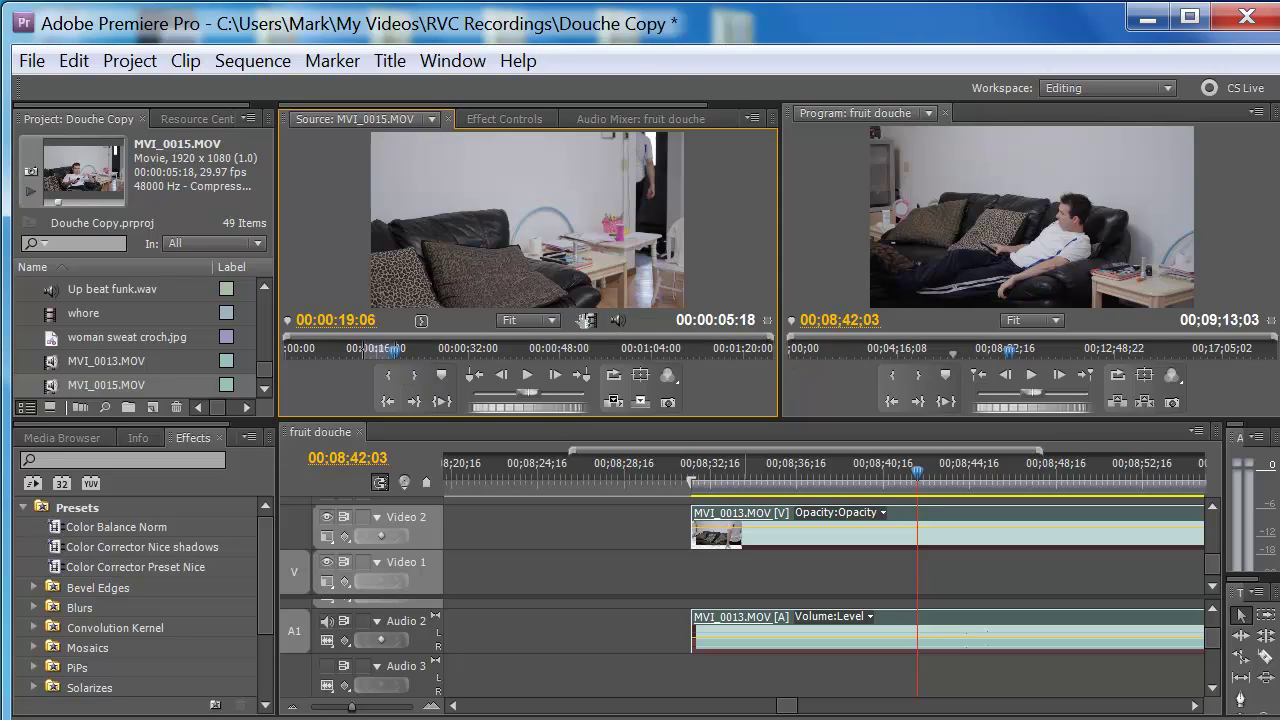
Step: Try placing only the video of trimmed MVI_0015.MOV on Video 2 and only its audio on Audio 3, undoing each placement
{"action": "left_click_drag", "start_coordinate": [586, 320], "coordinate": [566, 548]}
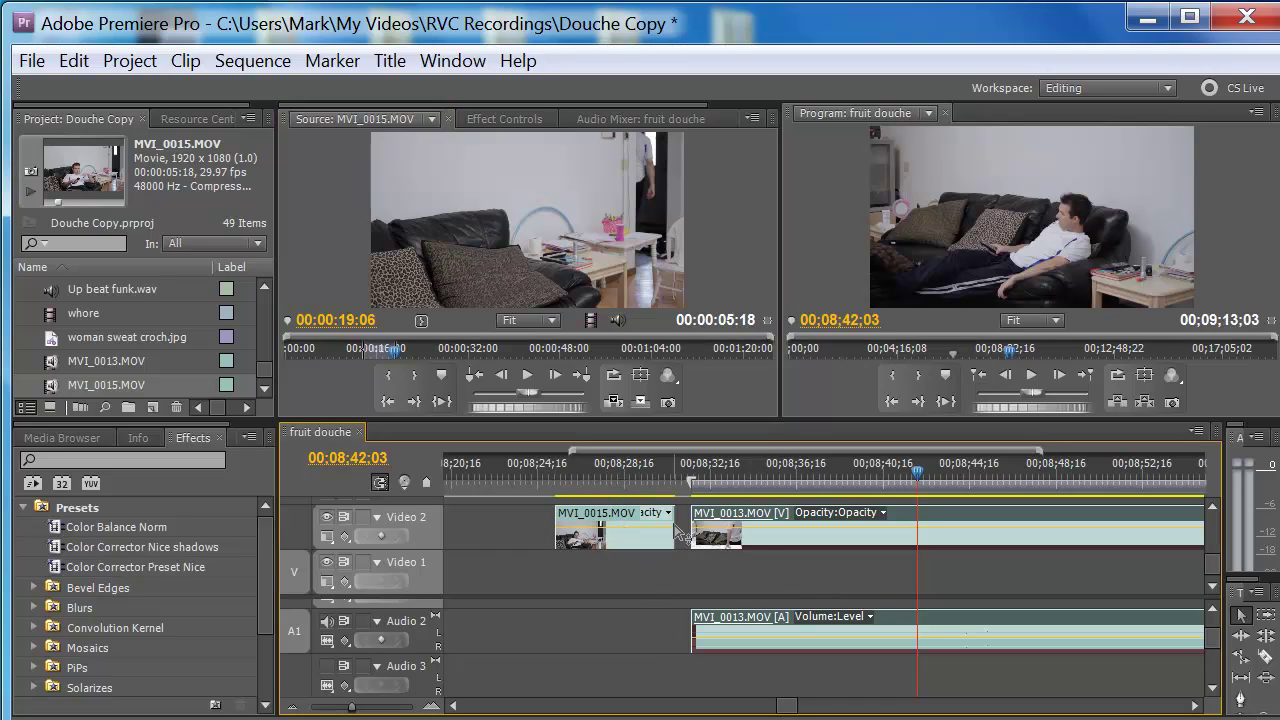
{"action": "key", "text": "ctrl+z"}
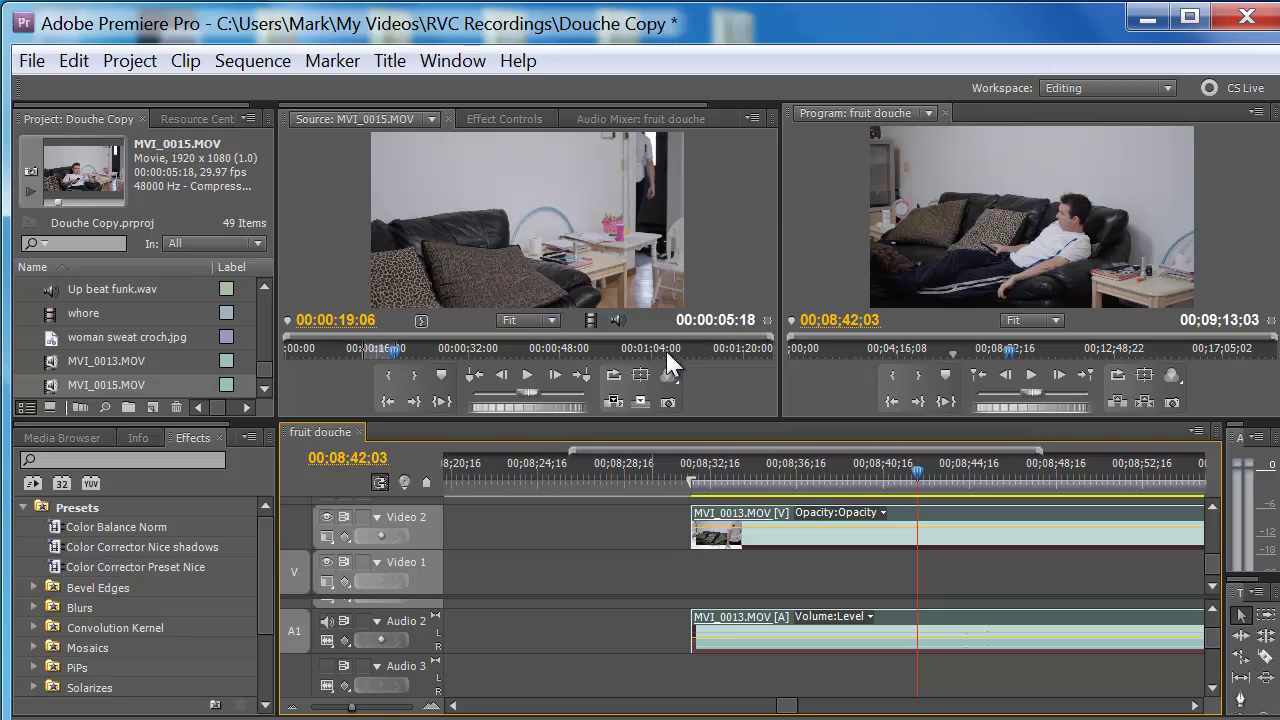
{"action": "left_click_drag", "start_coordinate": [617, 320], "coordinate": [612, 680]}
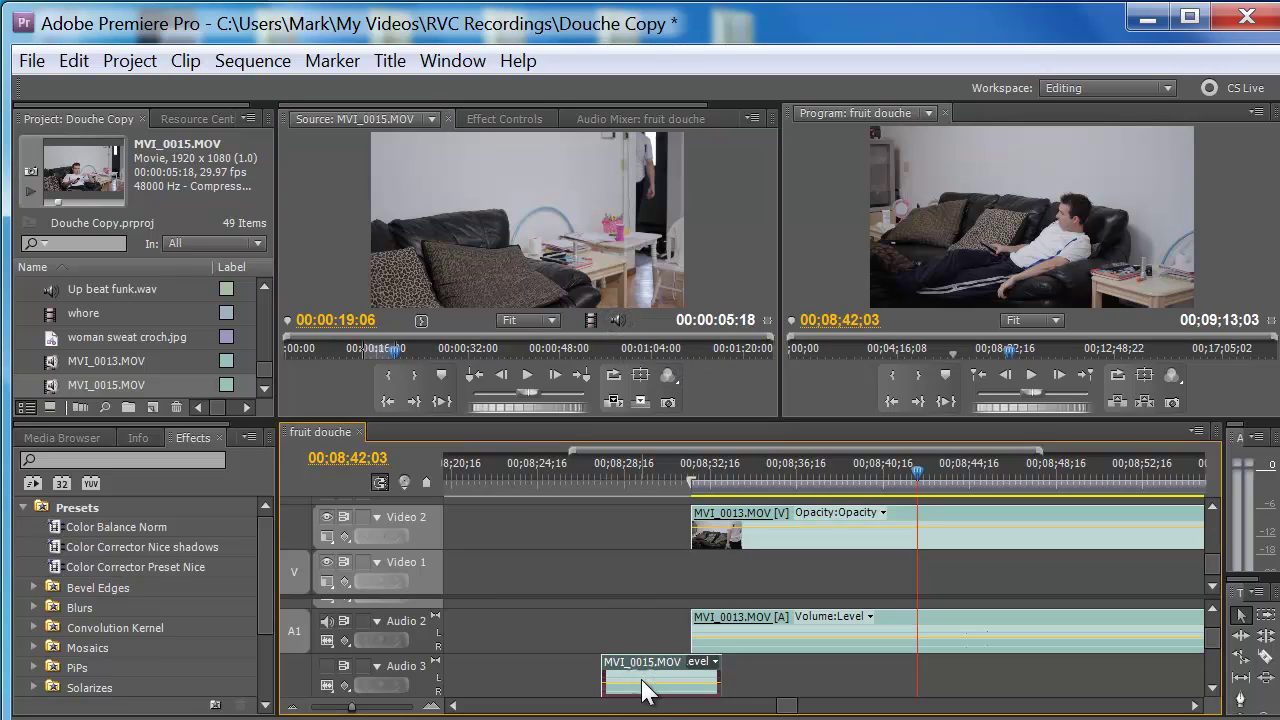
{"action": "key", "text": "ctrl+z"}
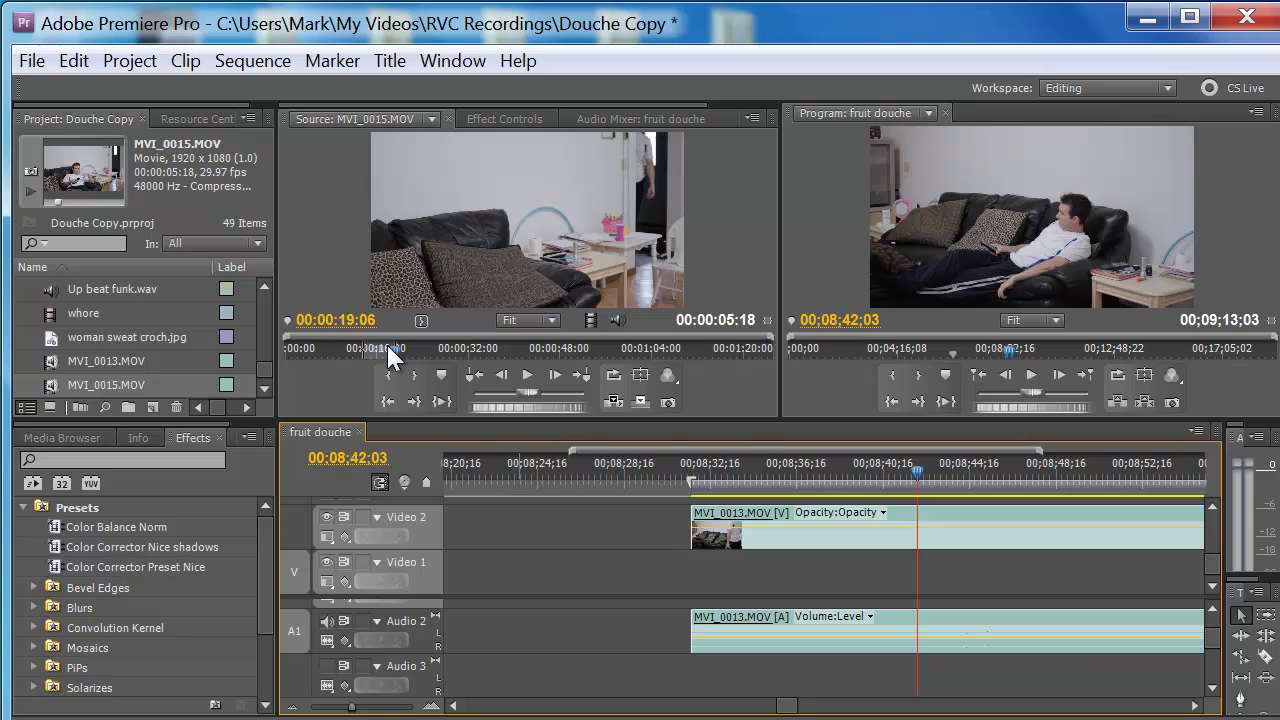
Step: Place the trimmed MVI_0015.MOV on Video 2 and Audio 2 ahead of MVI_0013.MOV, and show its frame at 00;08;22;28
{"action": "left_click", "coordinate": [49, 383]}
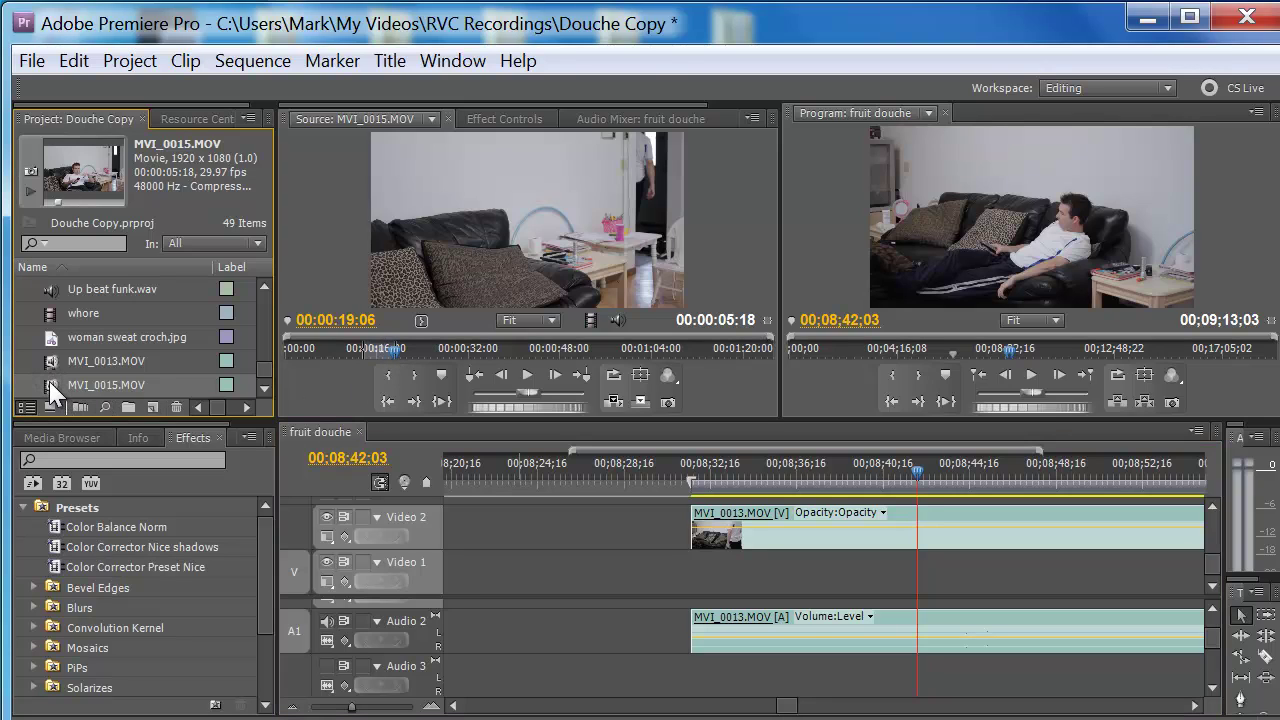
{"action": "left_click_drag", "start_coordinate": [52, 393], "coordinate": [495, 550]}
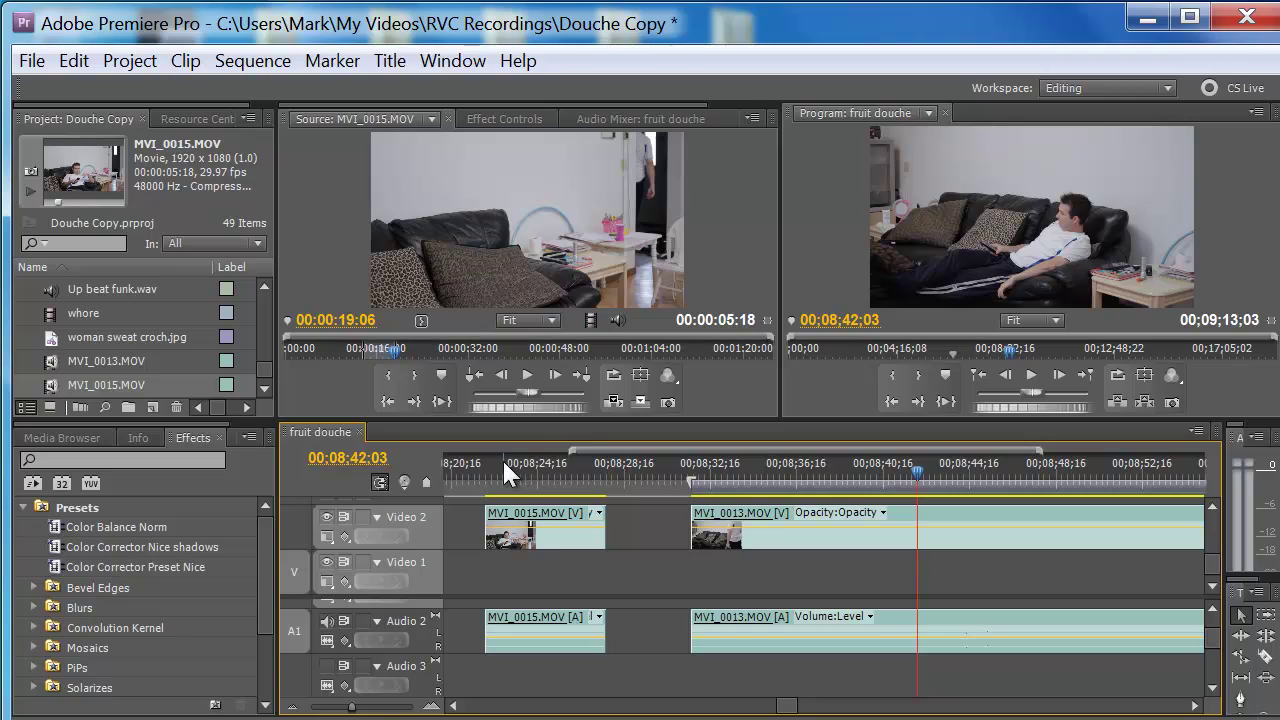
{"action": "mouse_move", "coordinate": [502, 458]}
{"action": "left_mouse_down"}
{"action": "mouse_move", "coordinate": [516, 460]}
{"action": "mouse_move", "coordinate": [490, 457]}
{"action": "mouse_move", "coordinate": [533, 469]}
{"action": "mouse_move", "coordinate": [503, 472]}
{"action": "left_mouse_up"}
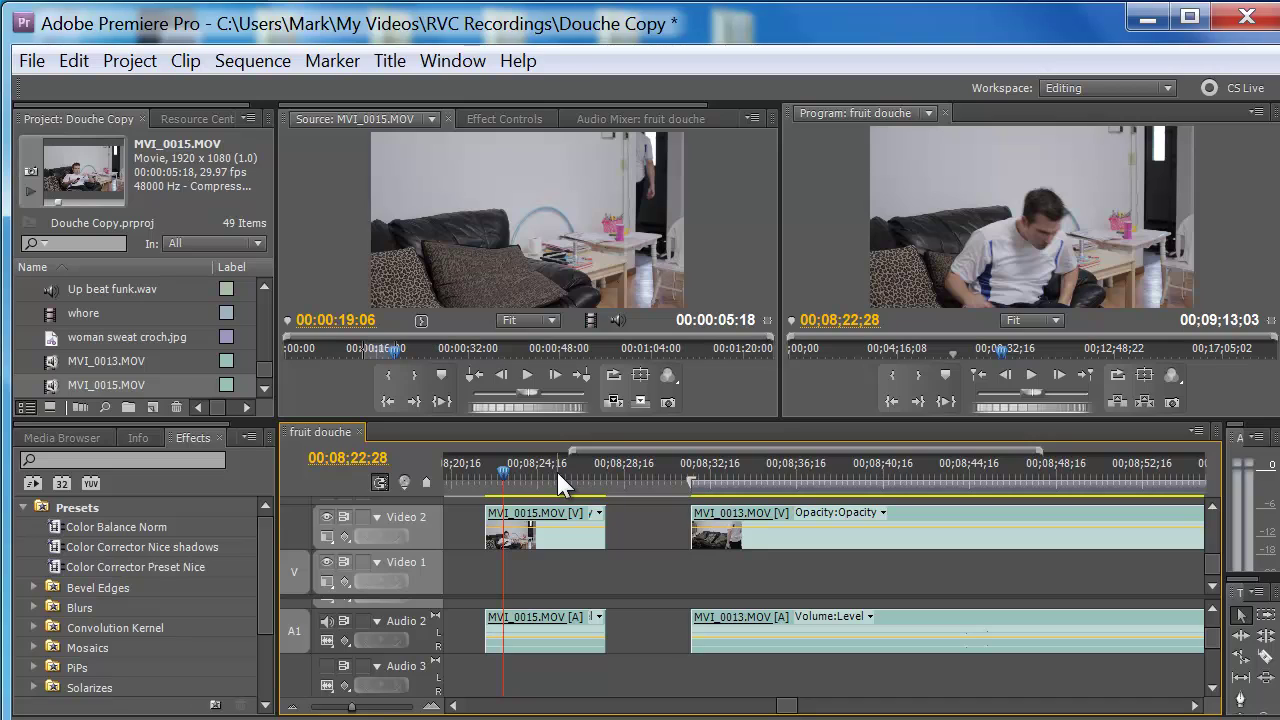
Step: Add markers to the source clip MVI_0015.MOV at 00:00:19:06, 00:00:28:14 and 00:00:36:20
{"action": "left_click", "coordinate": [474, 376]}
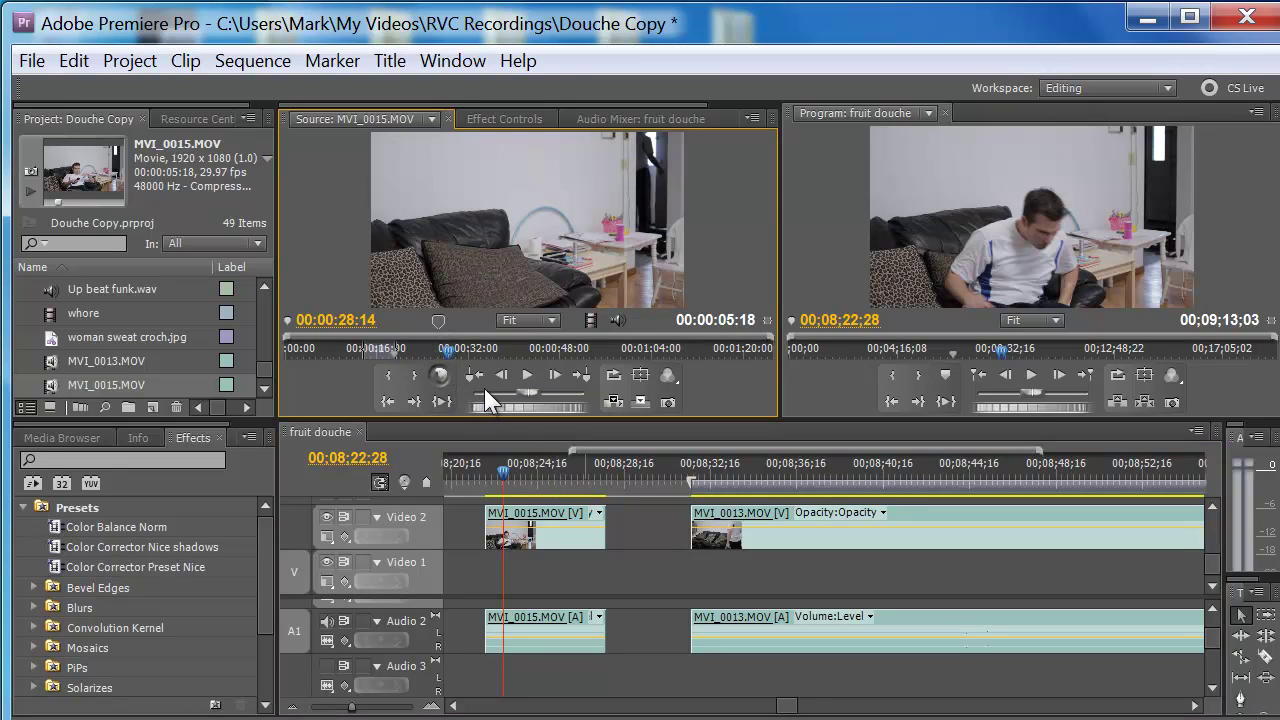
{"action": "left_click", "coordinate": [494, 350]}
{"action": "left_click", "coordinate": [474, 376]}
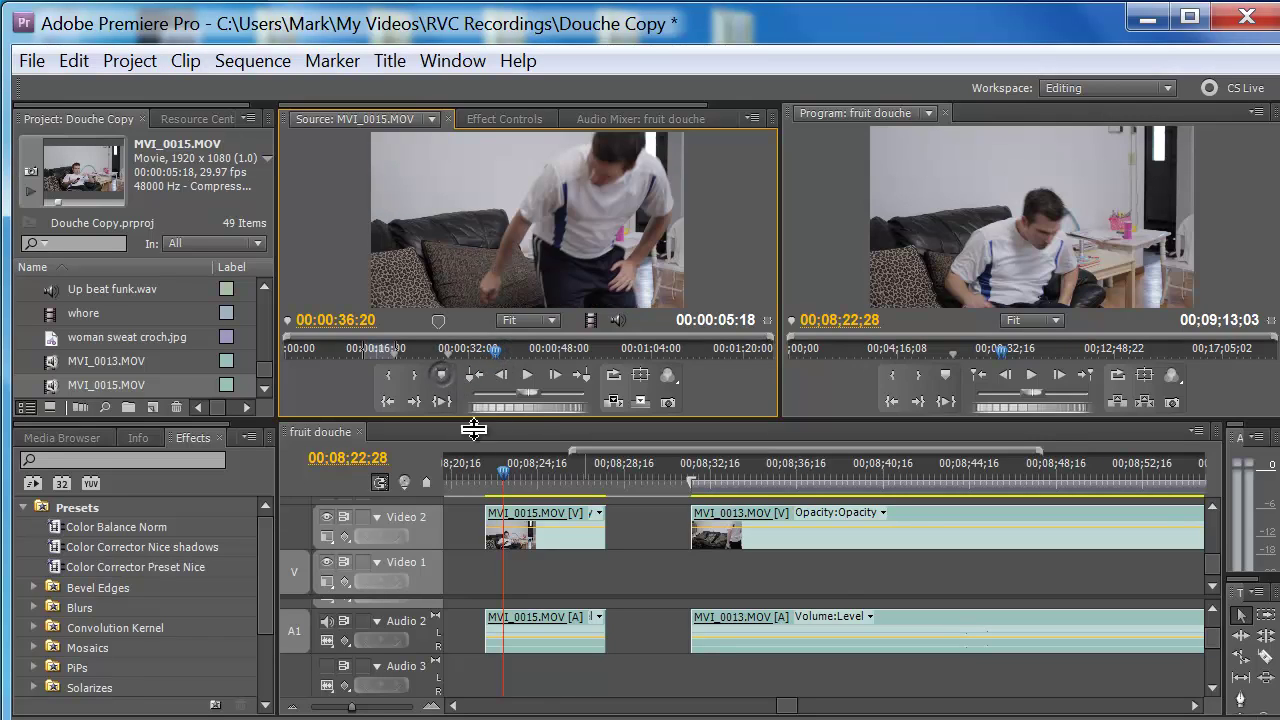
Step: Jump through the source clip's markers, In point and Out point, ending at the In point
{"action": "left_click", "coordinate": [473, 373]}
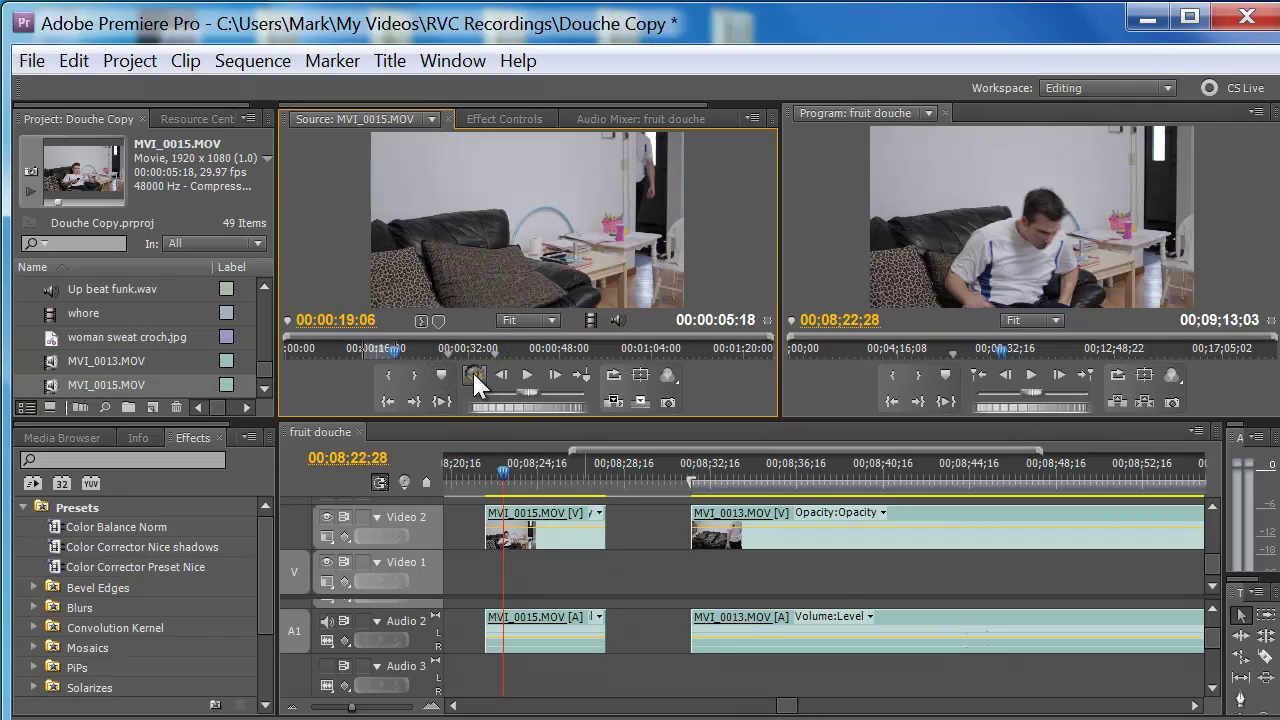
{"action": "left_click", "coordinate": [386, 401]}
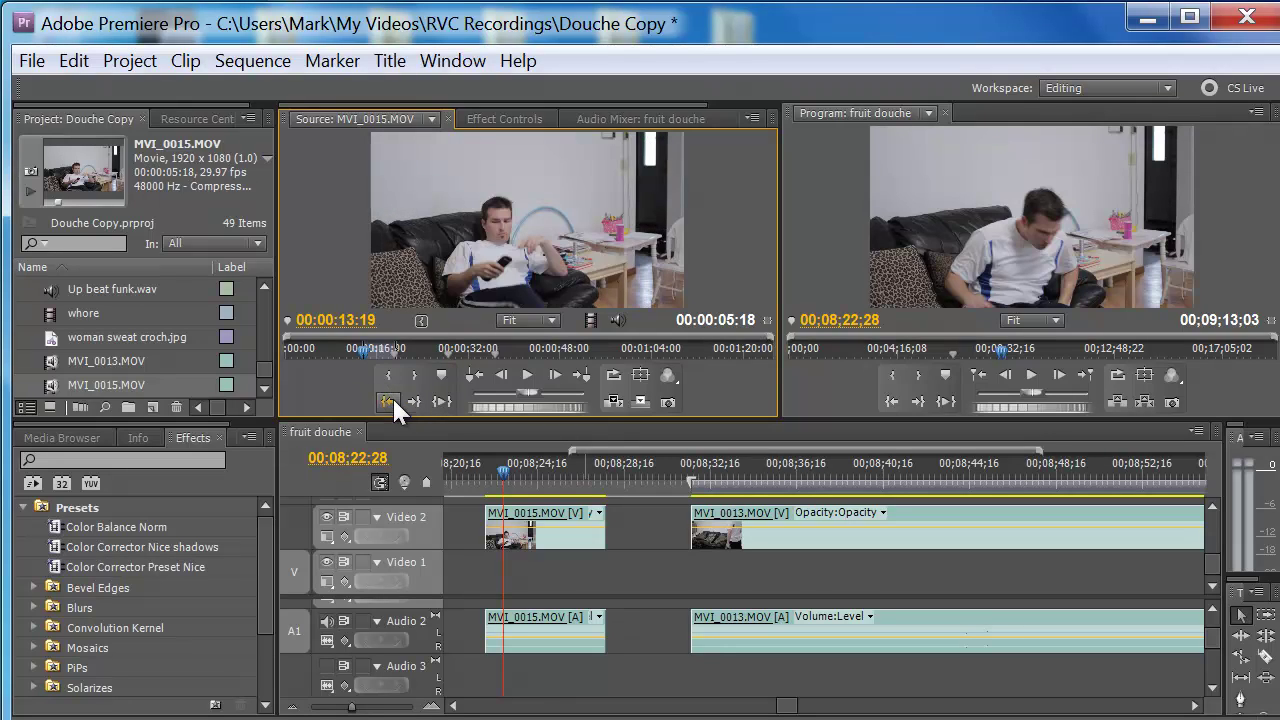
{"action": "left_click", "coordinate": [415, 401]}
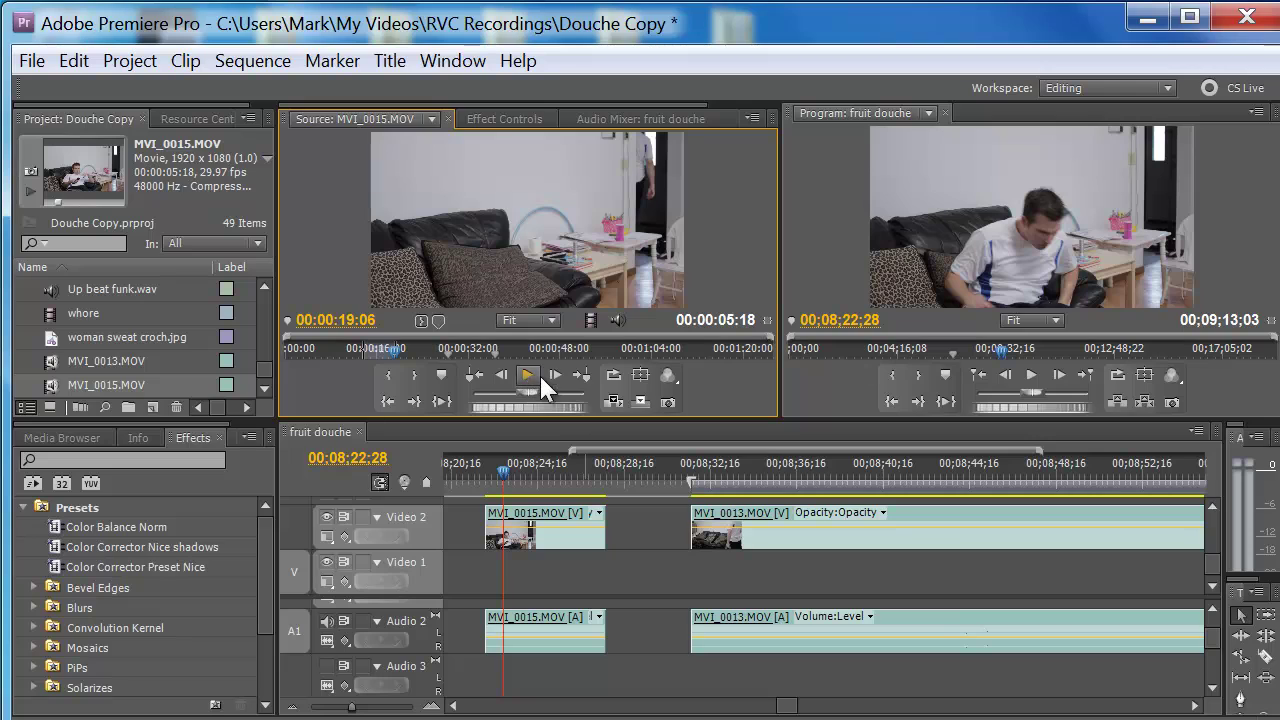
{"action": "left_click", "coordinate": [575, 374]}
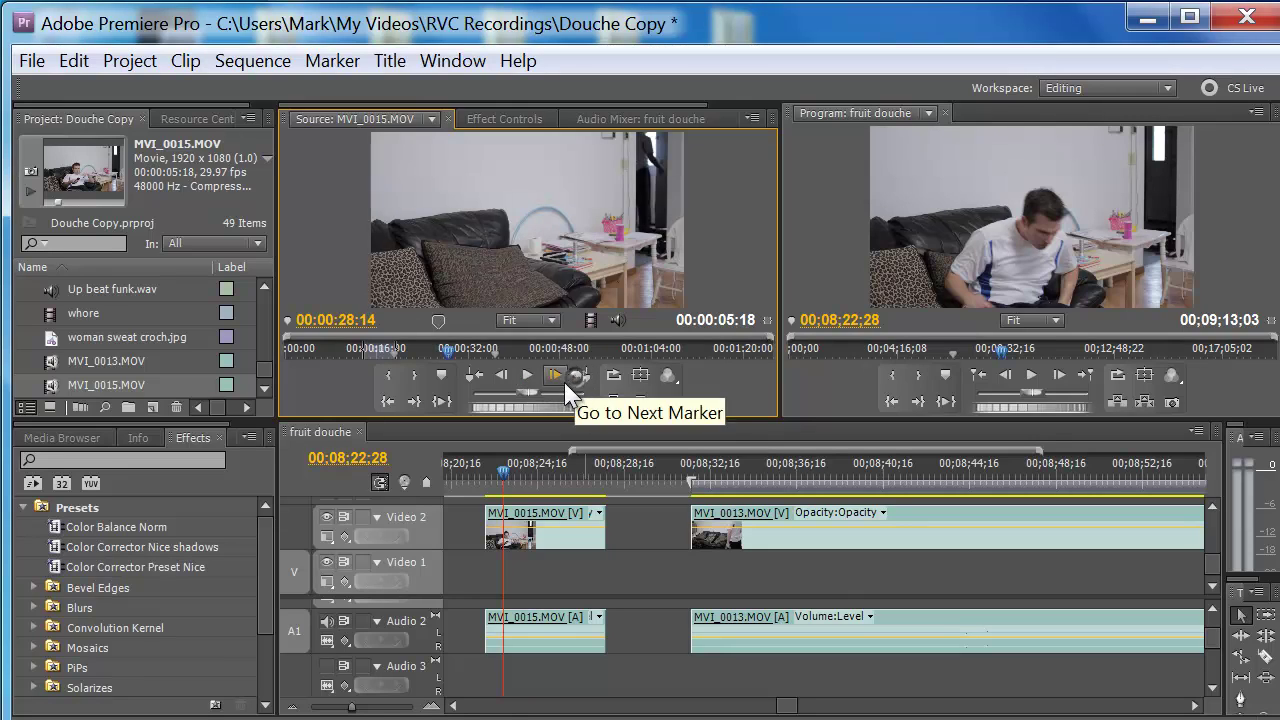
{"action": "left_click", "coordinate": [473, 374]}
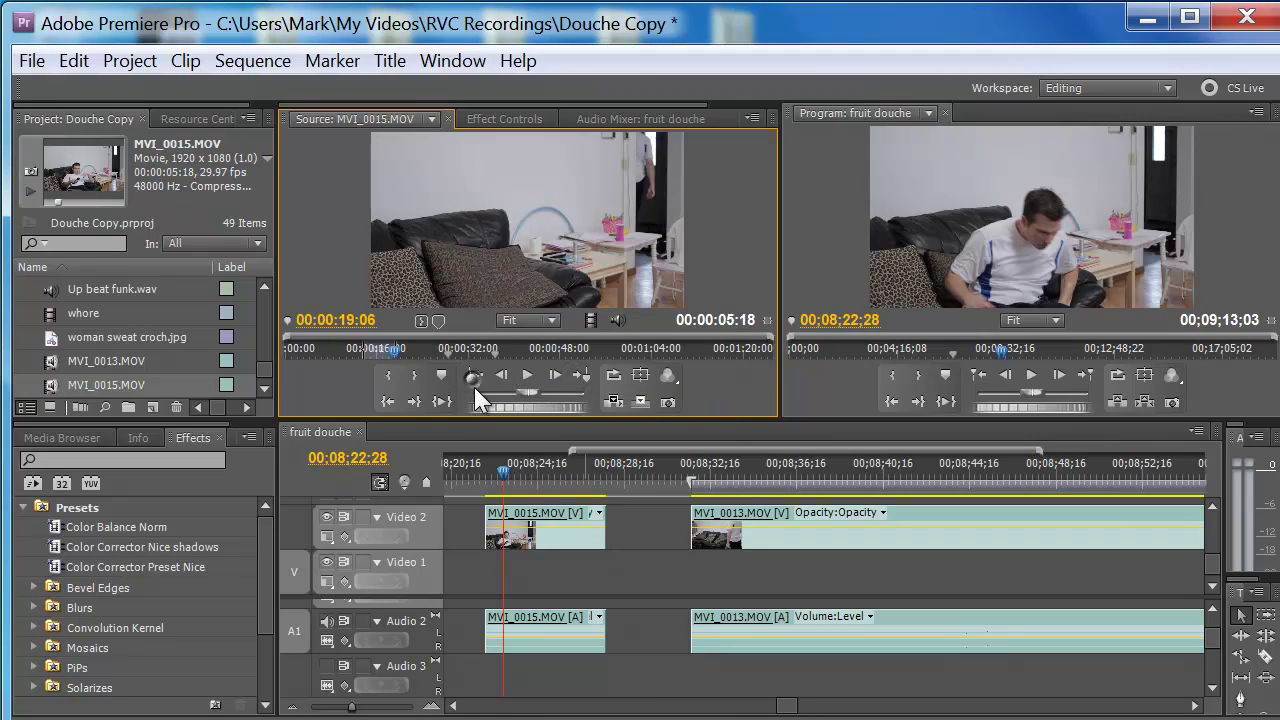
{"action": "left_click", "coordinate": [388, 401]}
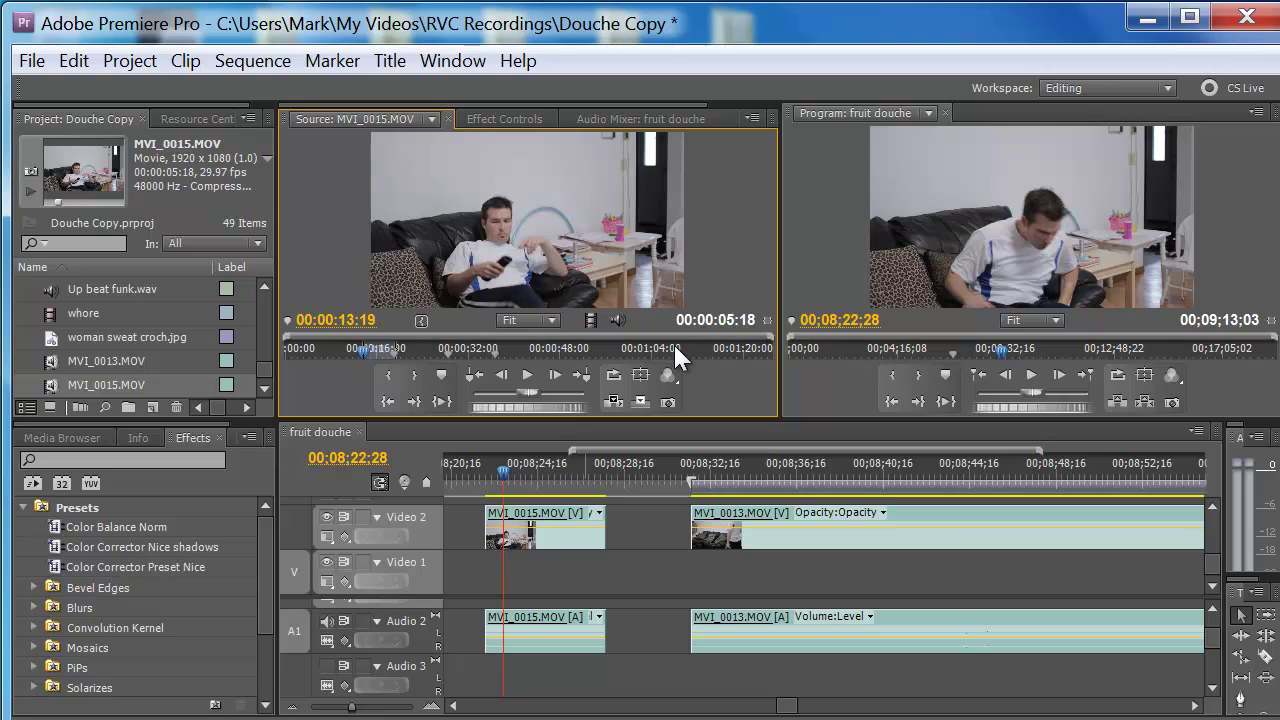
Step: Preview the source clip from its In point, and play the fruit douche sequence through the placed MVI_0015.MOV clip
{"action": "key", "text": "space"}
{"action": "key", "text": "space"}
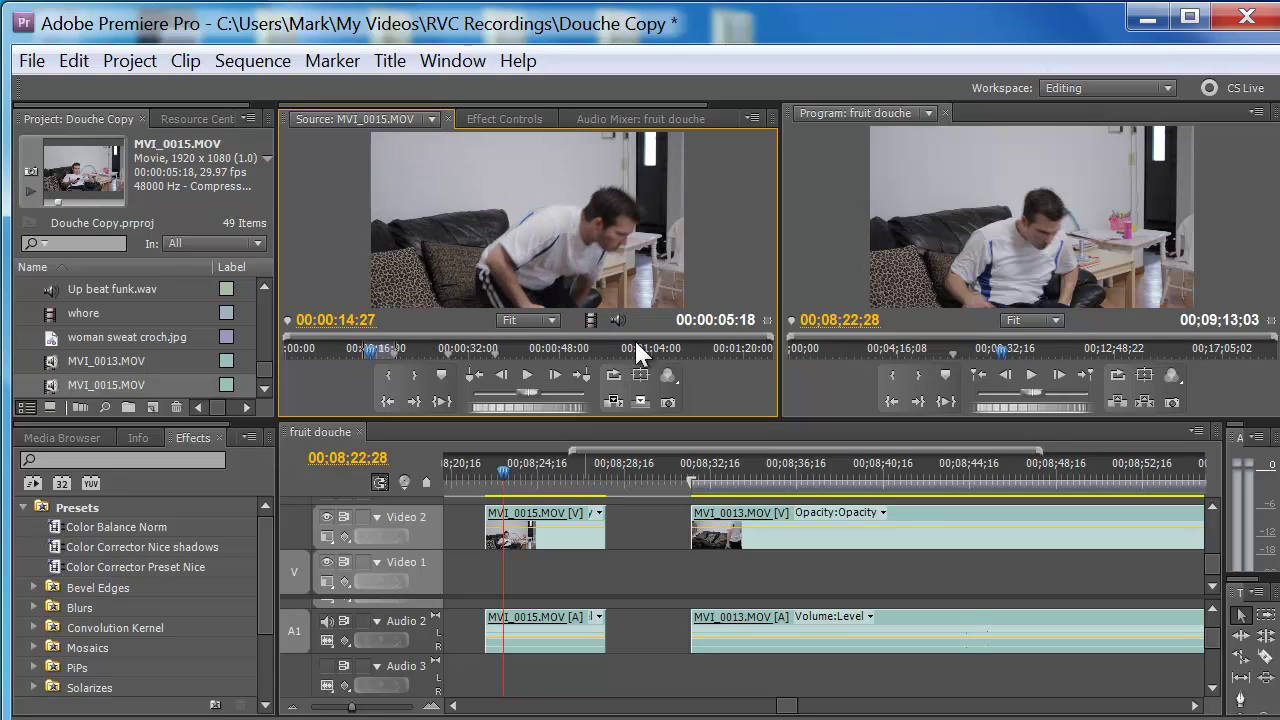
{"action": "left_click", "coordinate": [664, 529]}
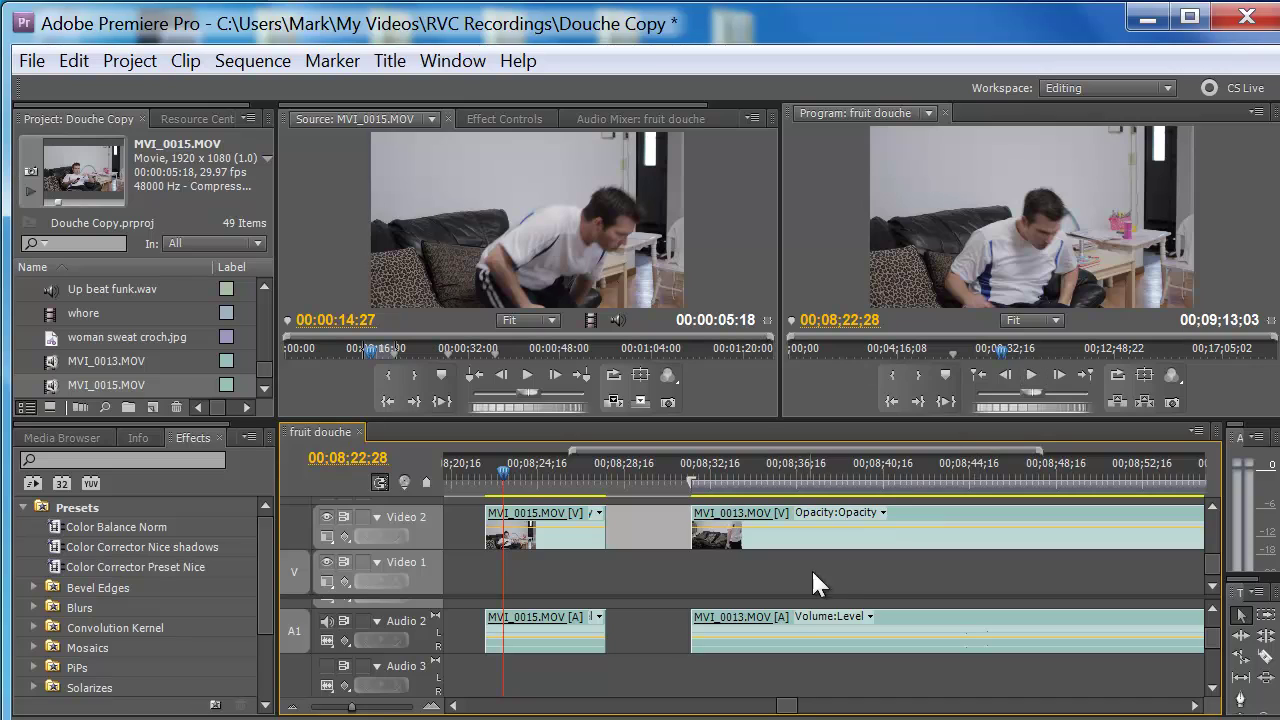
{"action": "left_click", "coordinate": [817, 262]}
{"action": "key", "text": "space"}
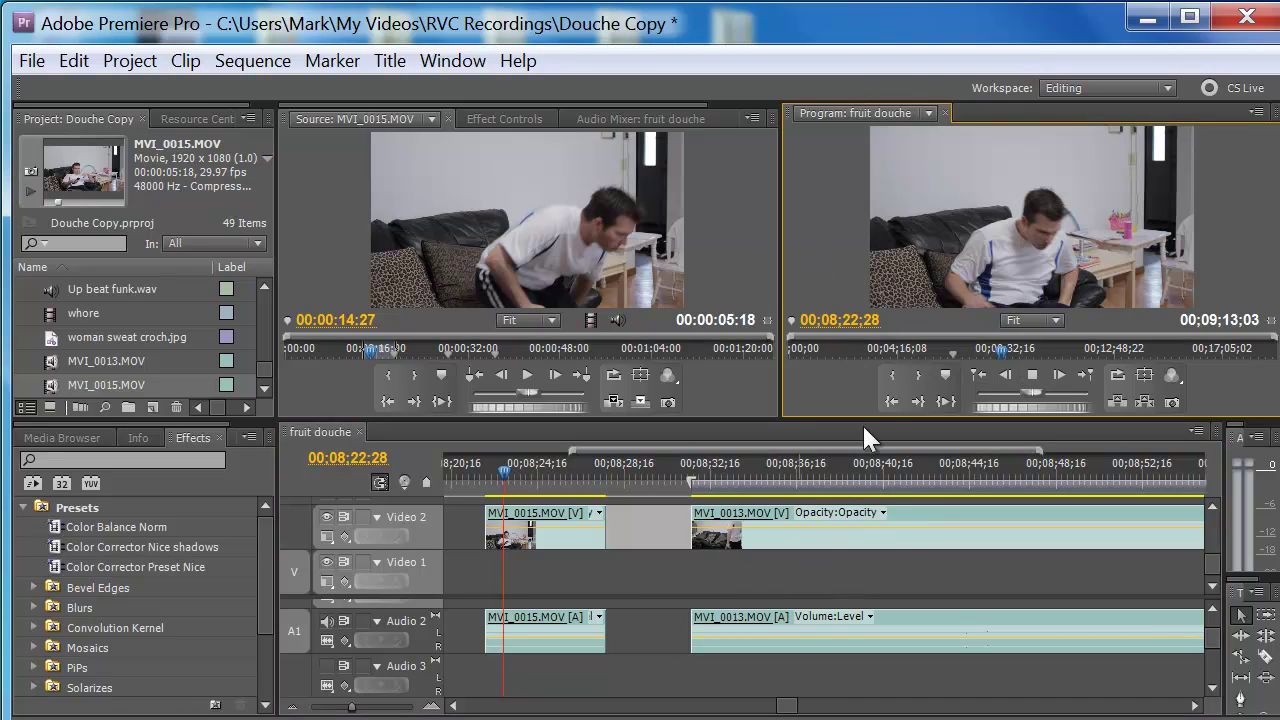
{"action": "left_click", "coordinate": [662, 562]}
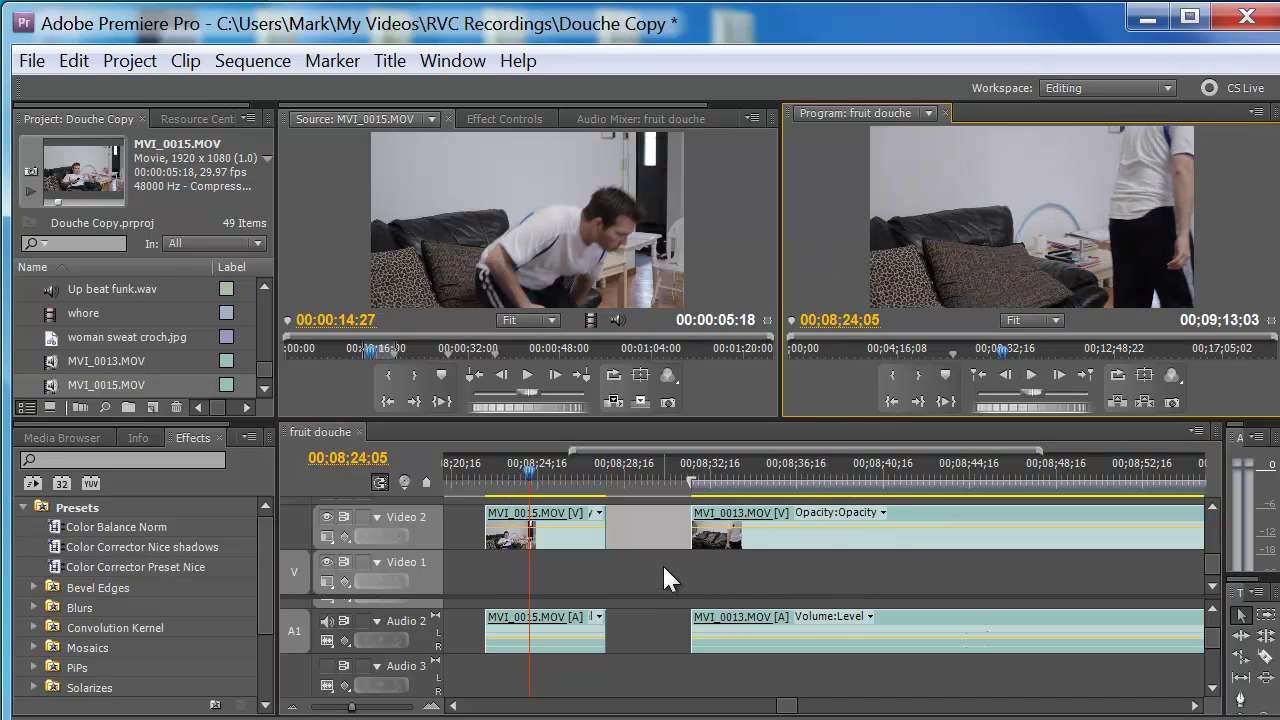
{"action": "key", "text": "space"}
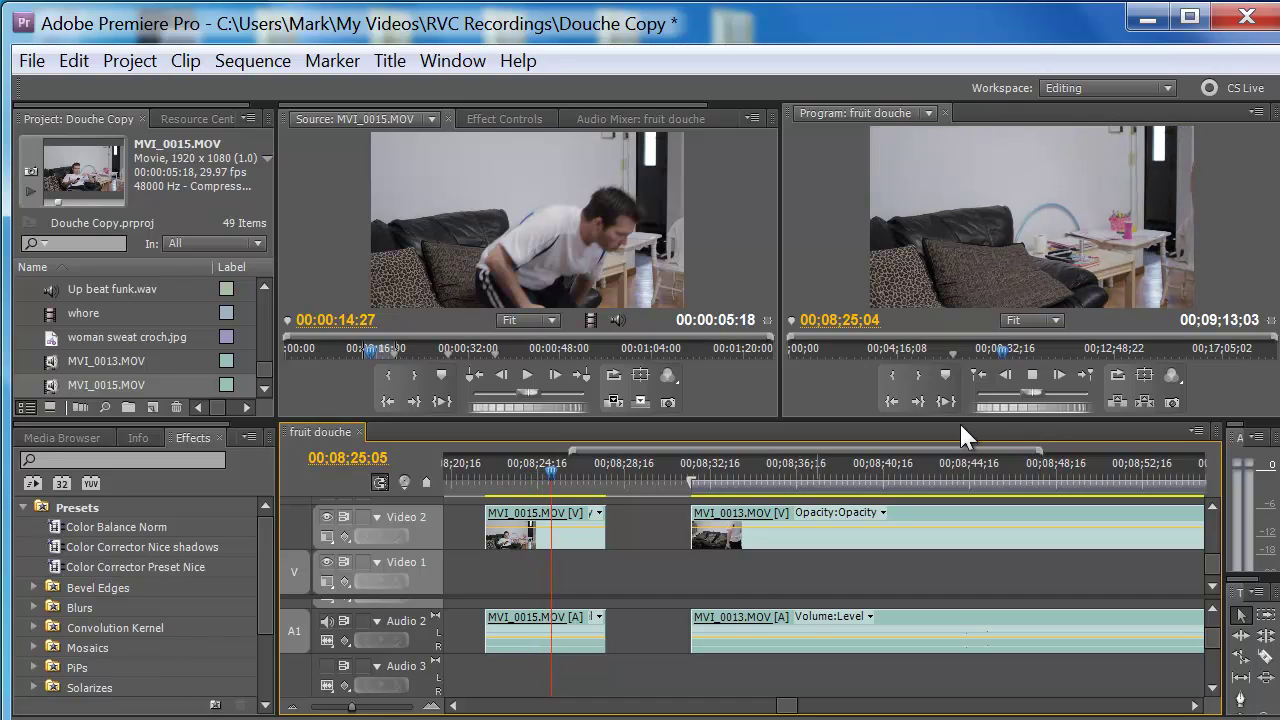
{"action": "key", "text": "space"}
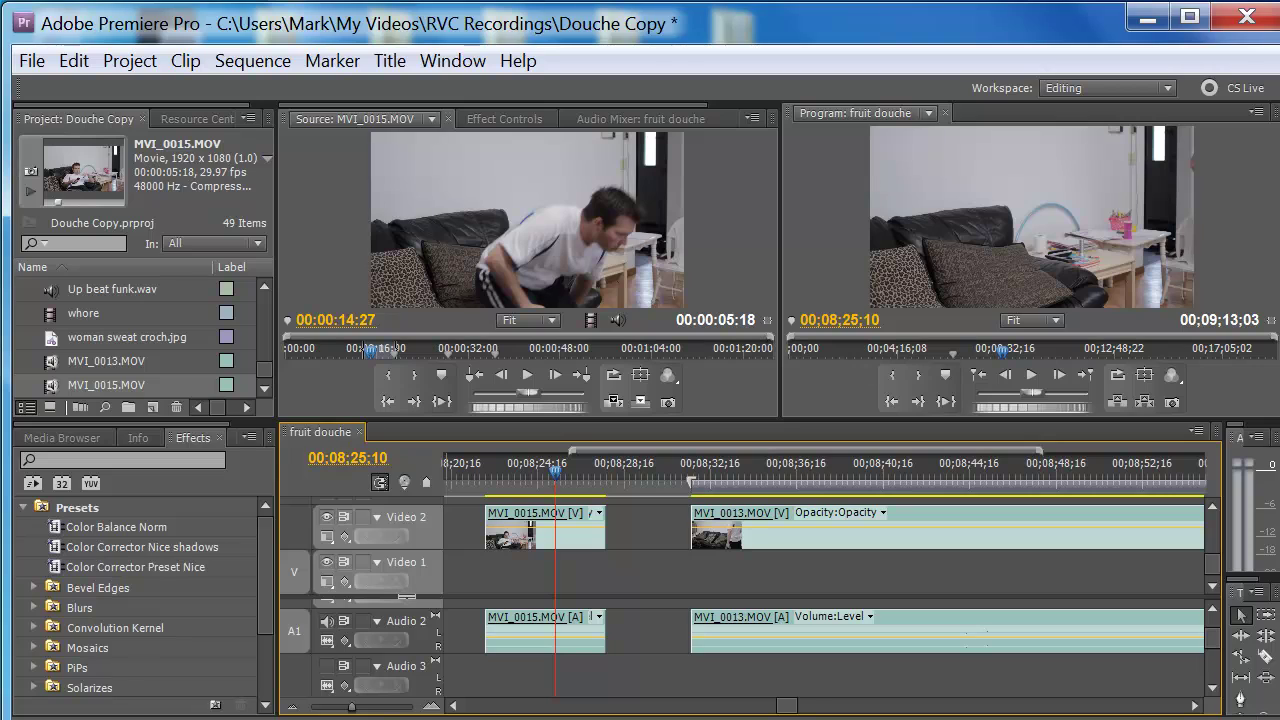
Step: Look over the sequence's video and audio tracks, shifting the divider between them to give Video 1 and 2 more room
{"action": "scroll", "coordinate": [410, 600], "scroll_direction": "up", "scroll_amount": 2}
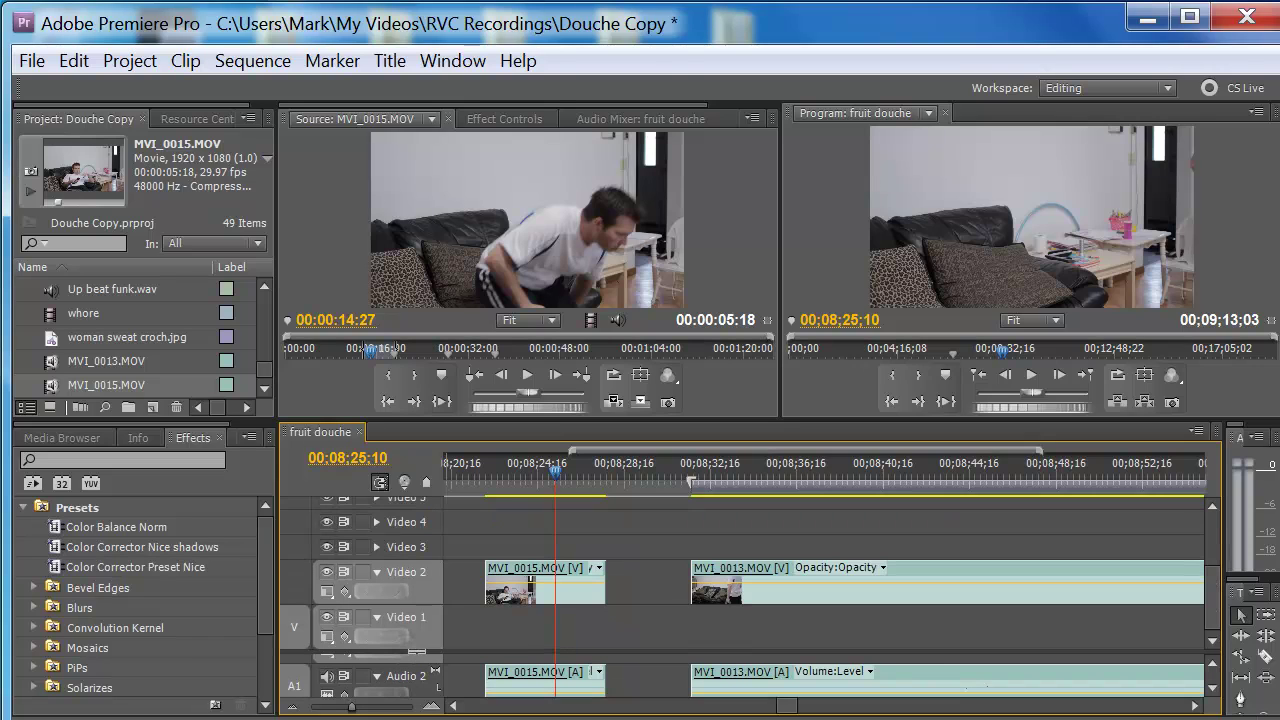
{"action": "scroll", "coordinate": [751, 597], "scroll_direction": "down", "scroll_amount": 3}
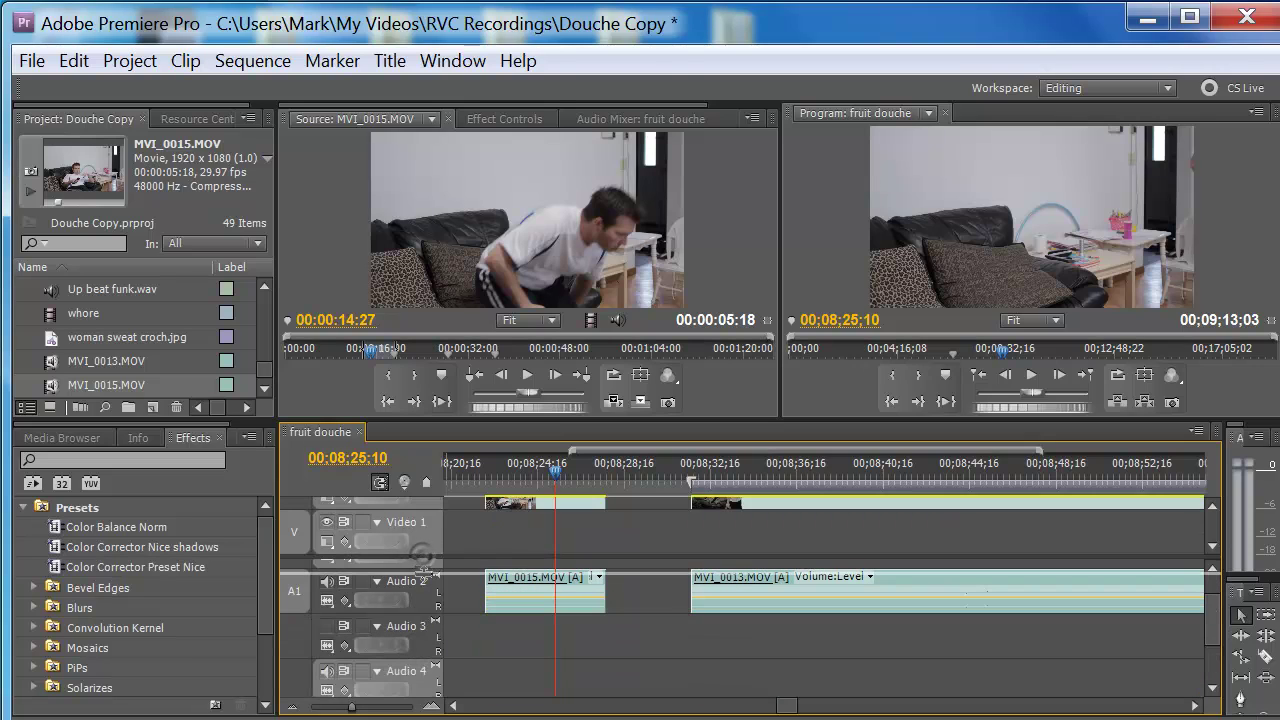
{"action": "left_click_drag", "start_coordinate": [421, 556], "coordinate": [423, 574]}
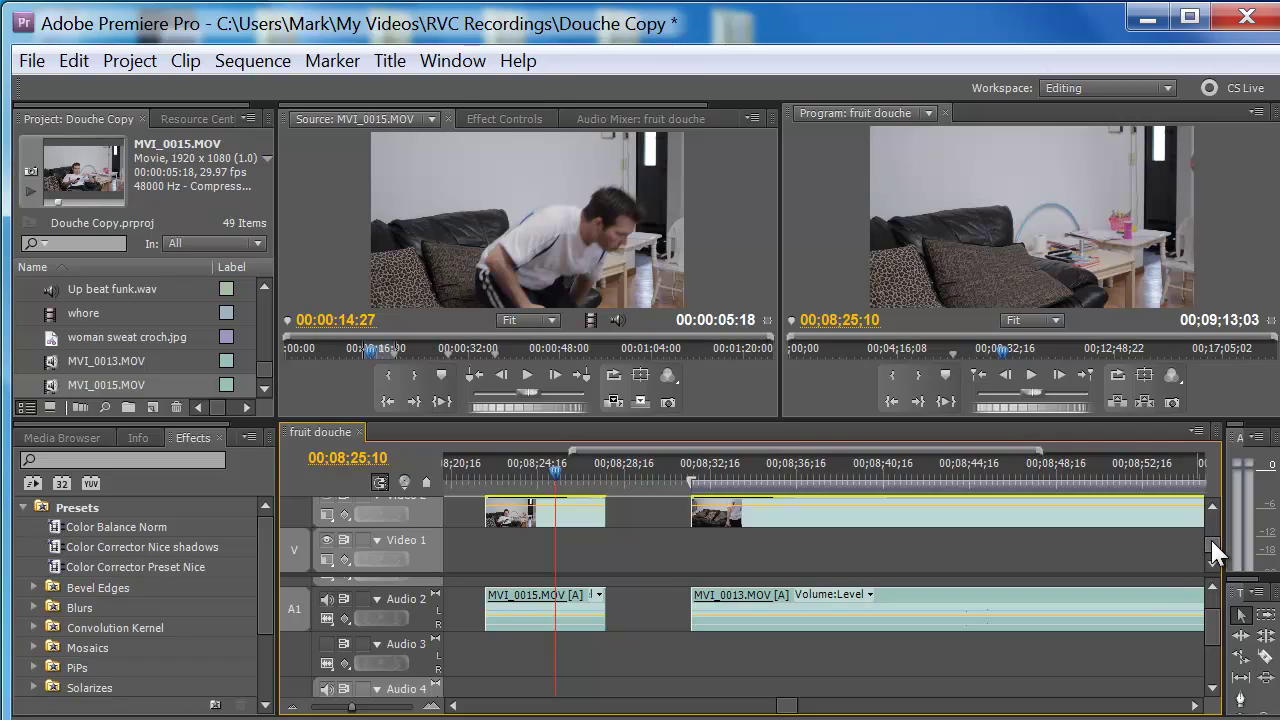
{"action": "mouse_move", "coordinate": [1211, 541]}
{"action": "left_mouse_down"}
{"action": "mouse_move", "coordinate": [1206, 498]}
{"action": "mouse_move", "coordinate": [1212, 562]}
{"action": "left_mouse_up"}
{"action": "scroll", "coordinate": [1207, 513], "scroll_direction": "up", "scroll_amount": 1}
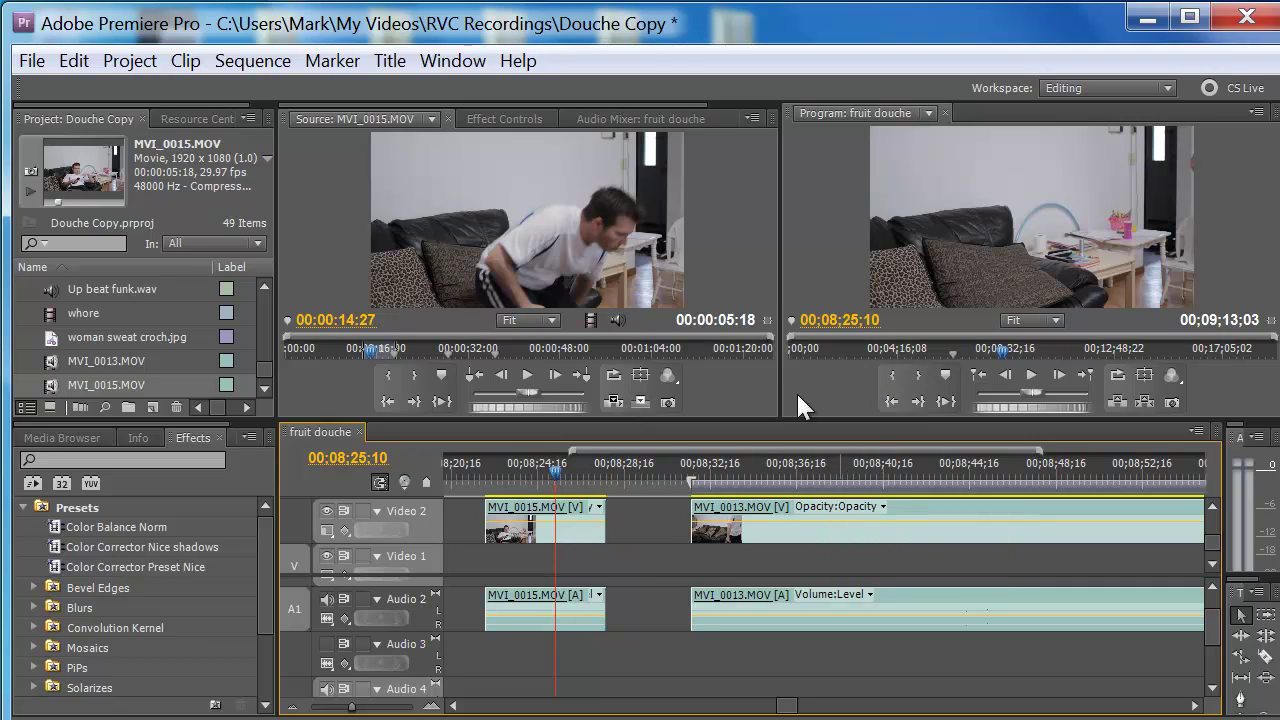
Step: Scrub the sequence within the MVI_0015.MOV clip to 00;08;24;22
{"action": "left_click", "coordinate": [535, 477]}
{"action": "left_click", "coordinate": [558, 470]}
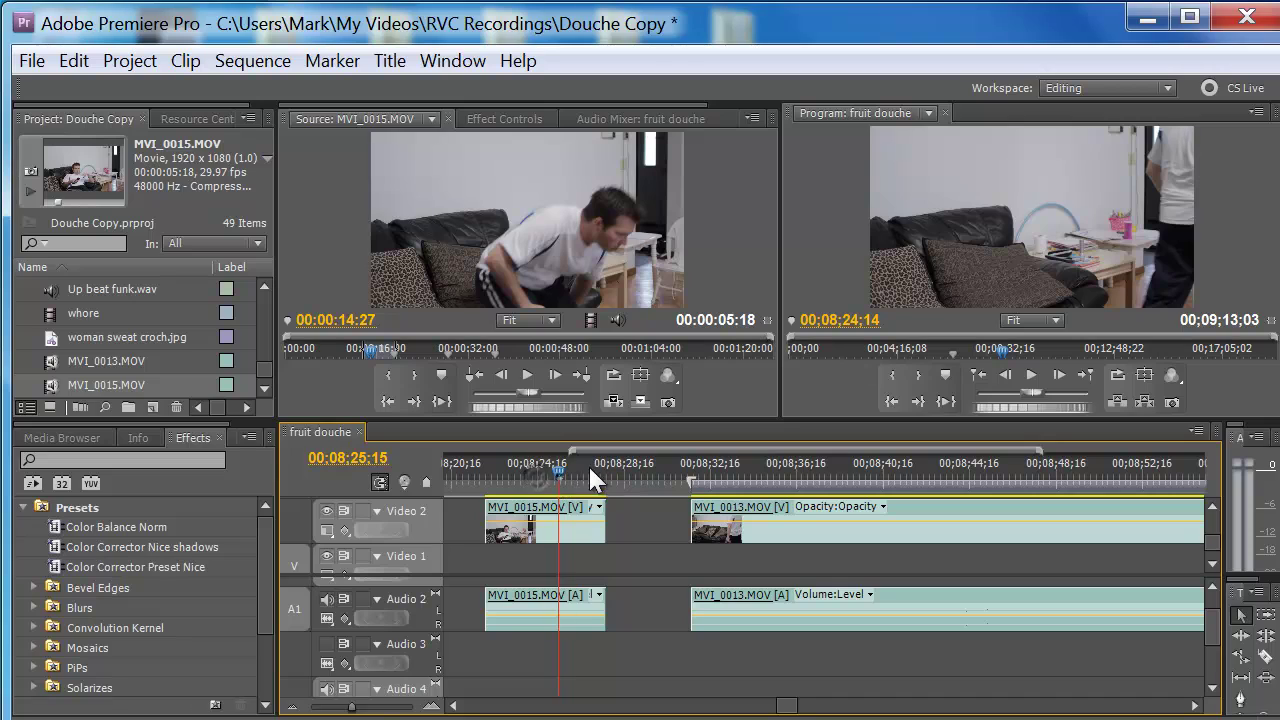
{"action": "left_click", "coordinate": [542, 473]}
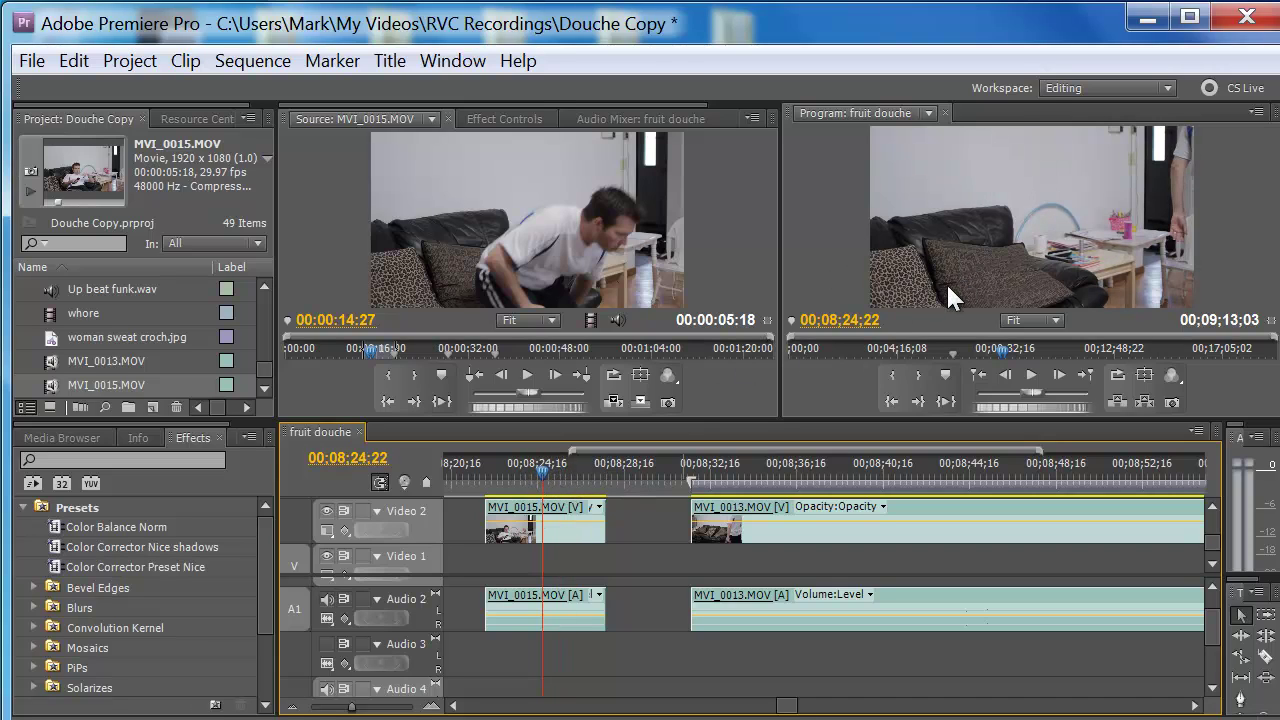
Step: Select the MVI_0015.MOV clip on Video 2 and show its Motion properties in the Effect Controls
{"action": "left_click", "coordinate": [568, 503]}
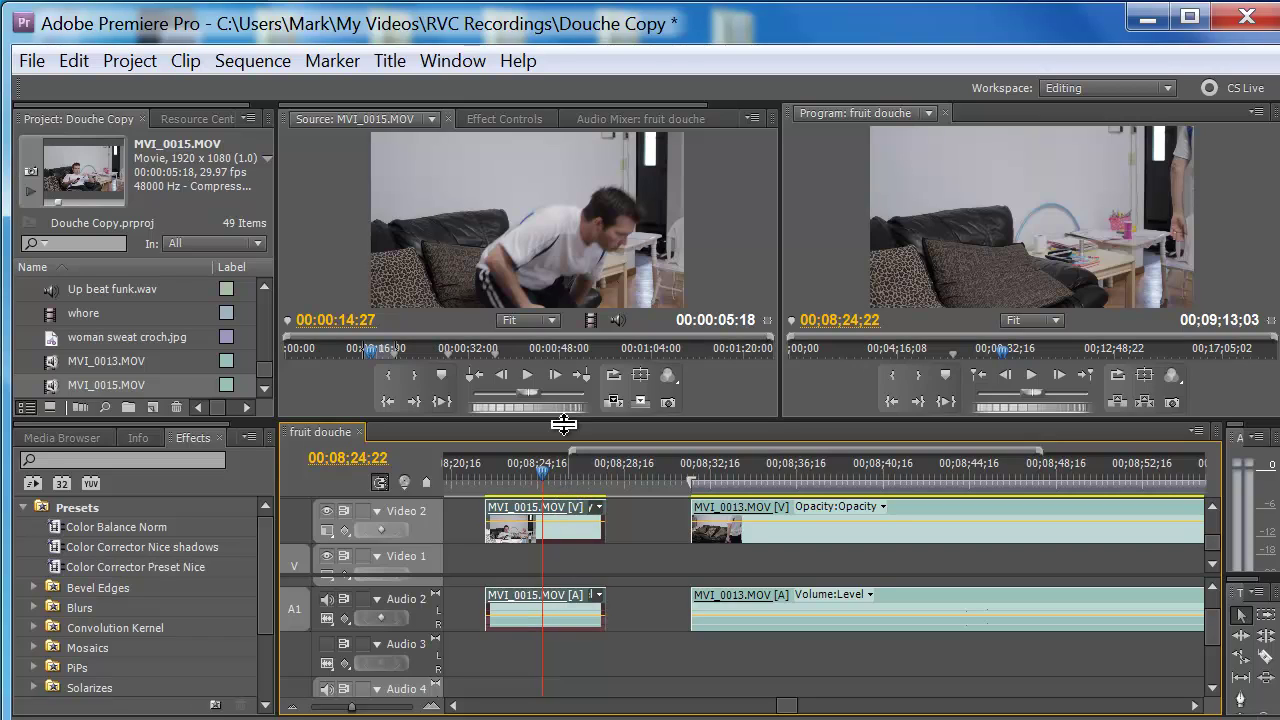
{"action": "left_click", "coordinate": [504, 121]}
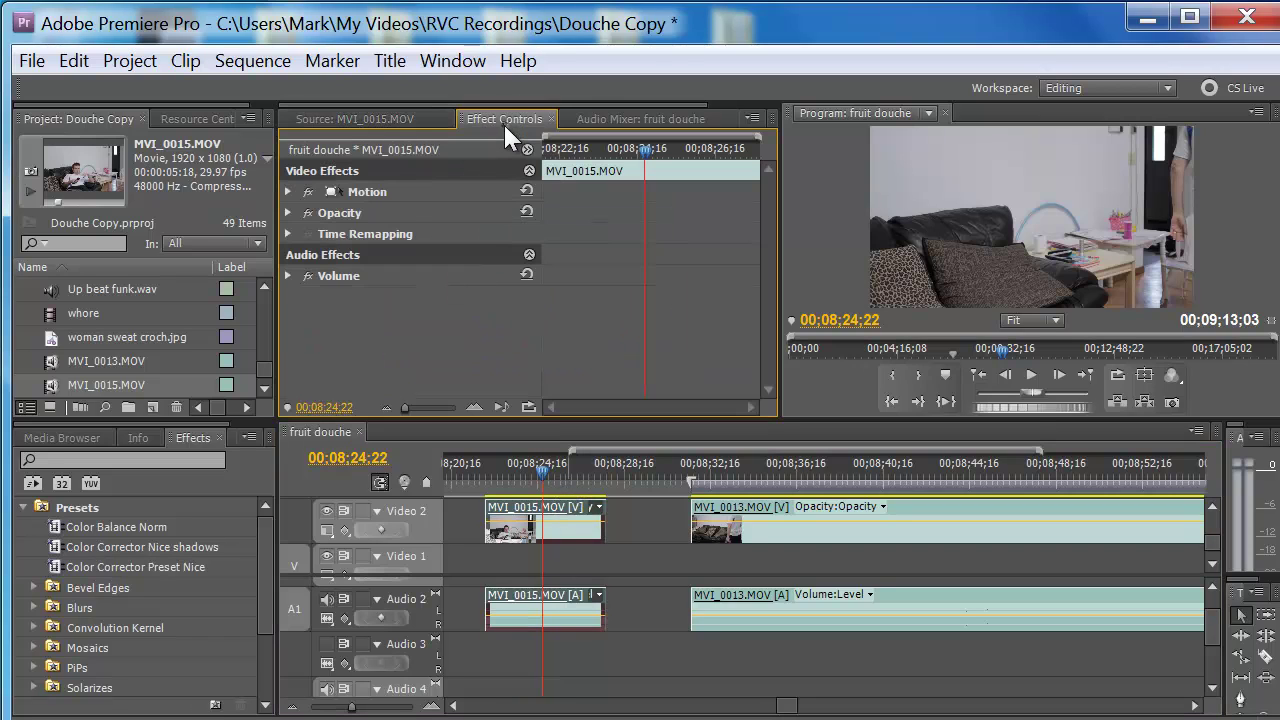
{"action": "left_click", "coordinate": [288, 191]}
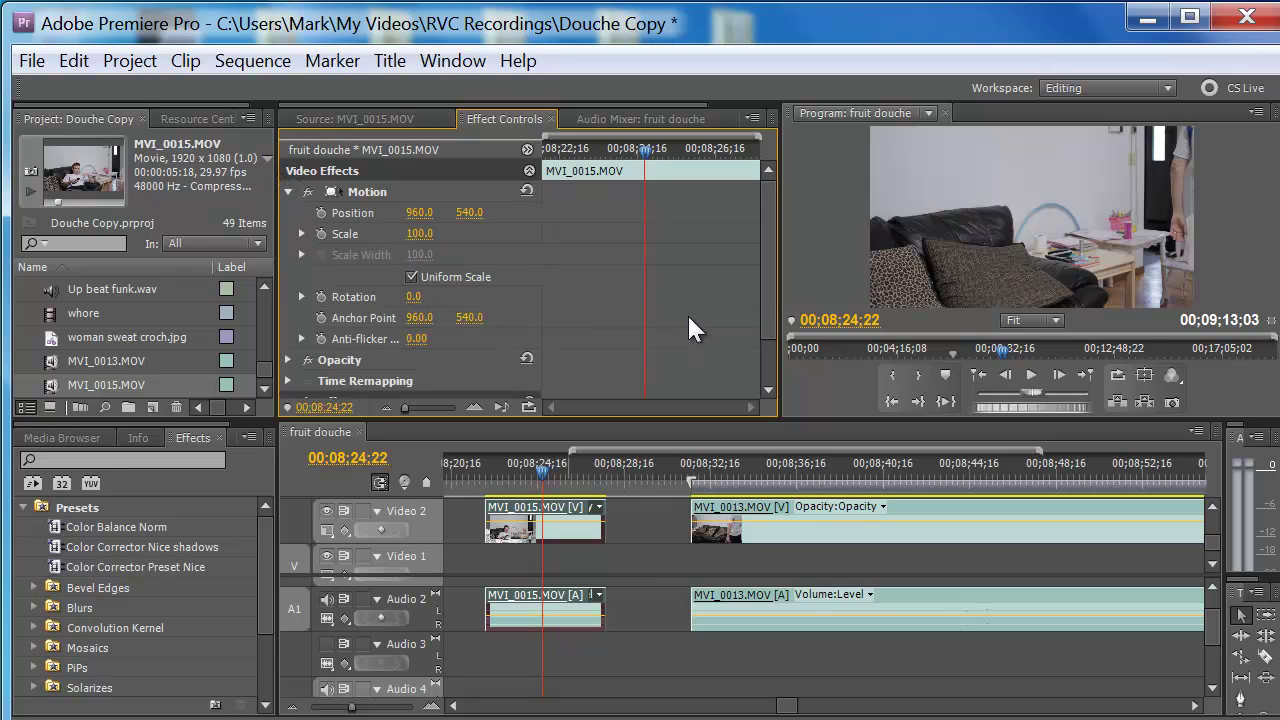
{"action": "left_click_drag", "start_coordinate": [762, 258], "coordinate": [774, 227]}
Step: Try scaling the MVI_0015.MOV clip to 164 and shifting its horizontal position to 943, undoing each change
{"action": "left_click_drag", "start_coordinate": [420, 236], "coordinate": [492, 285]}
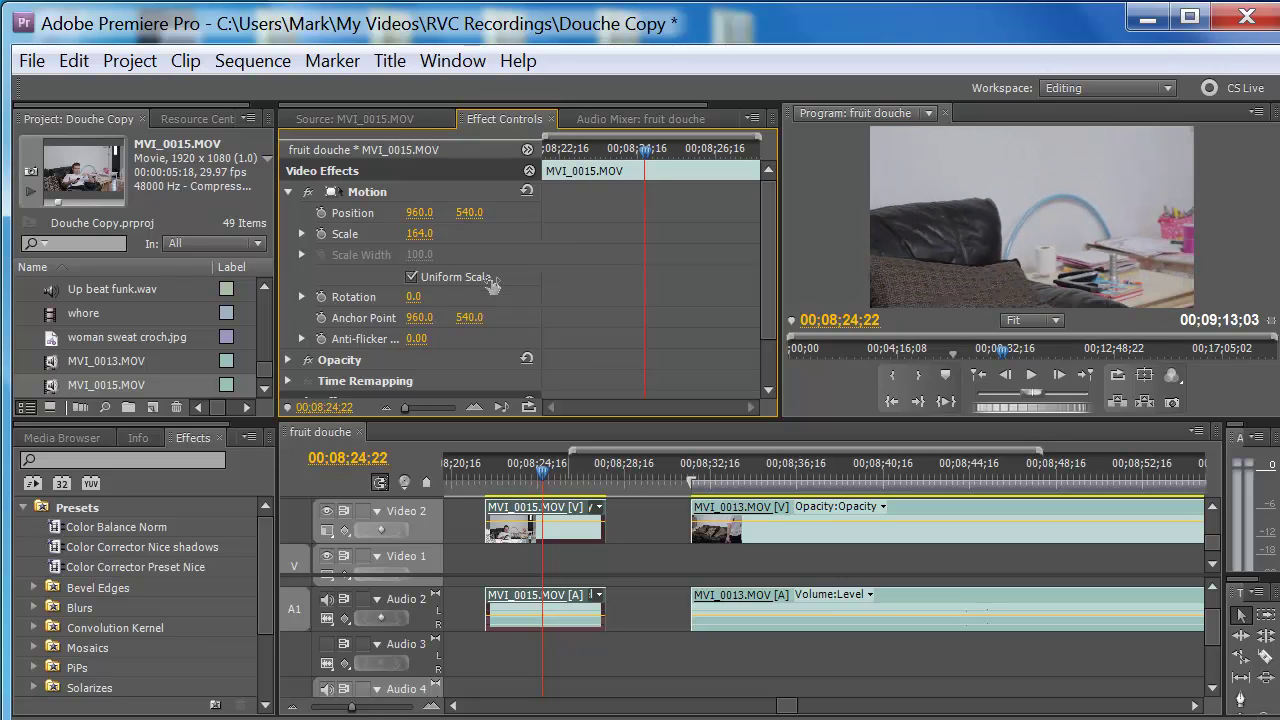
{"action": "key", "text": "ctrl+z"}
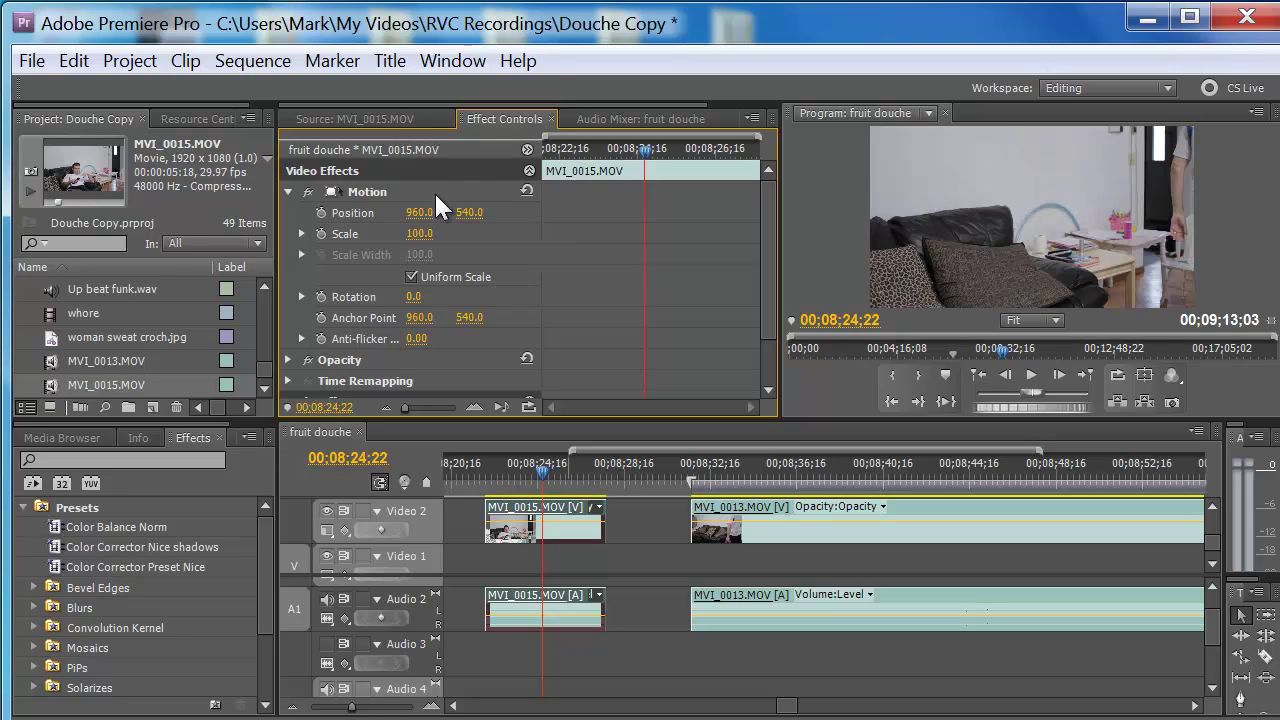
{"action": "left_click_drag", "start_coordinate": [420, 212], "coordinate": [403, 212]}
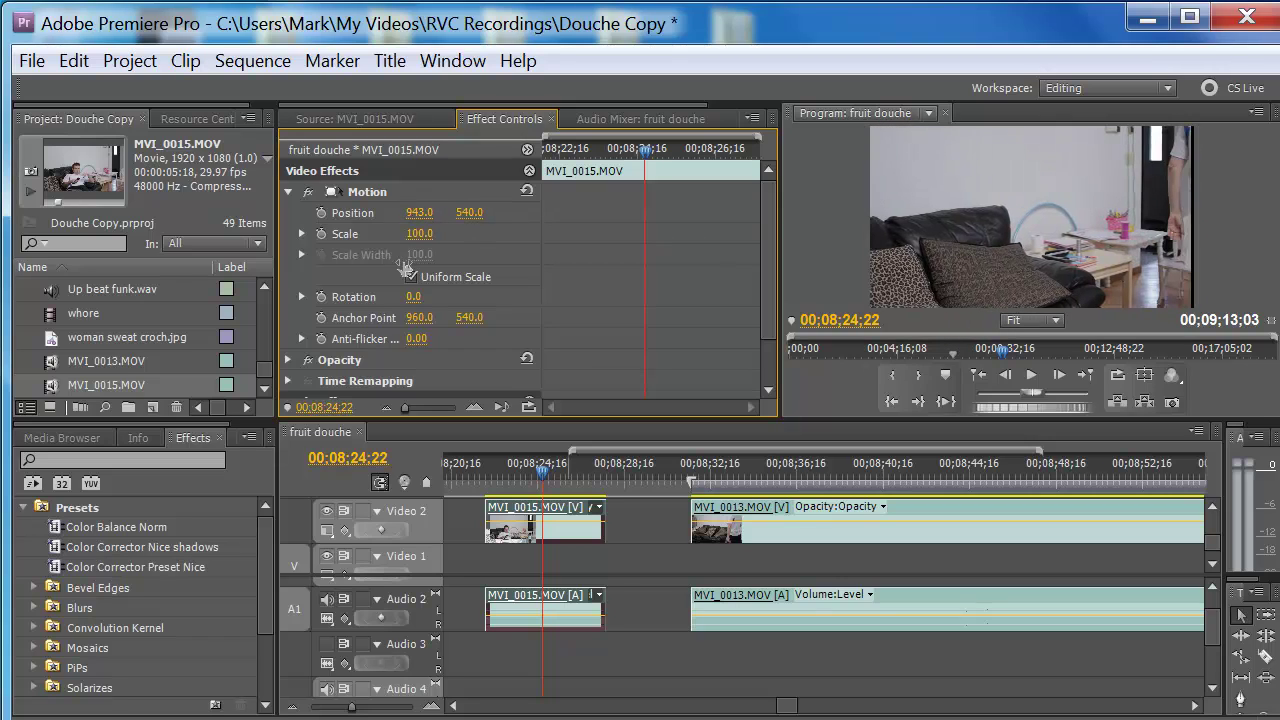
{"action": "key", "text": "ctrl+z"}
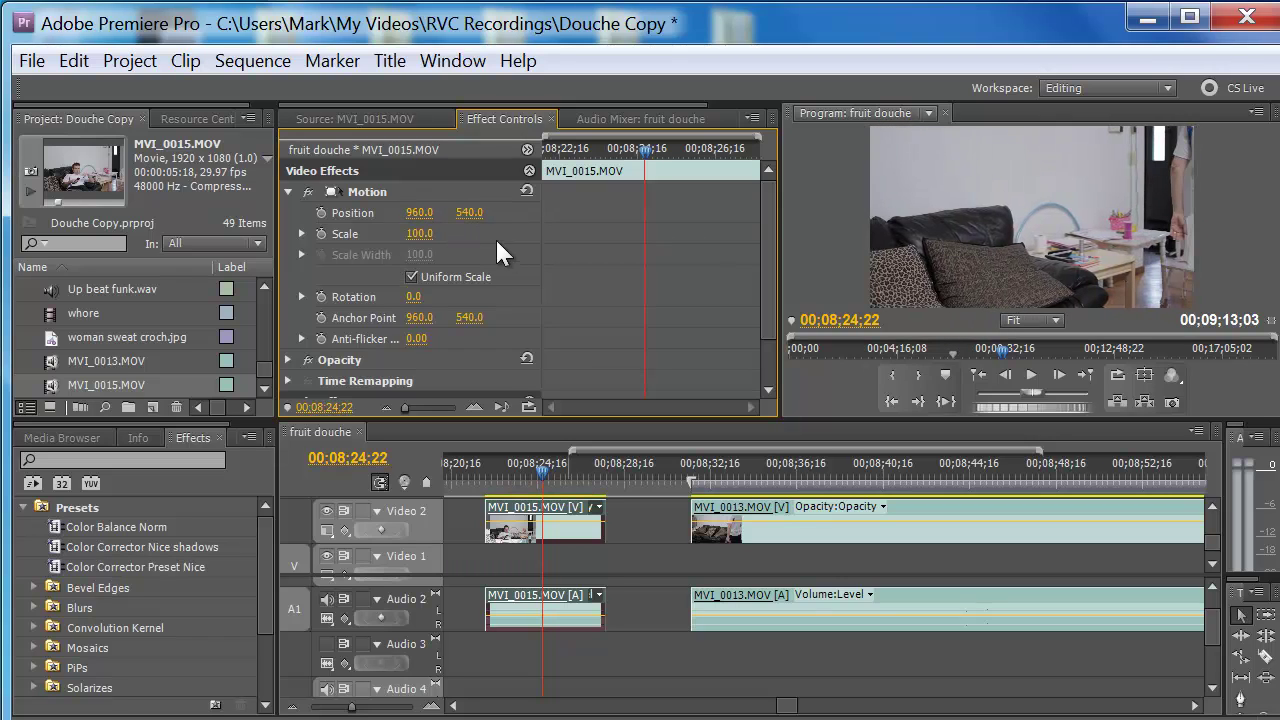
Step: Set the MVI_0015.MOV clip's scale to 30 and move its position to about 474, 248
{"action": "left_click", "coordinate": [420, 233]}
{"action": "type", "text": "30"}
{"action": "key", "text": "Return"}
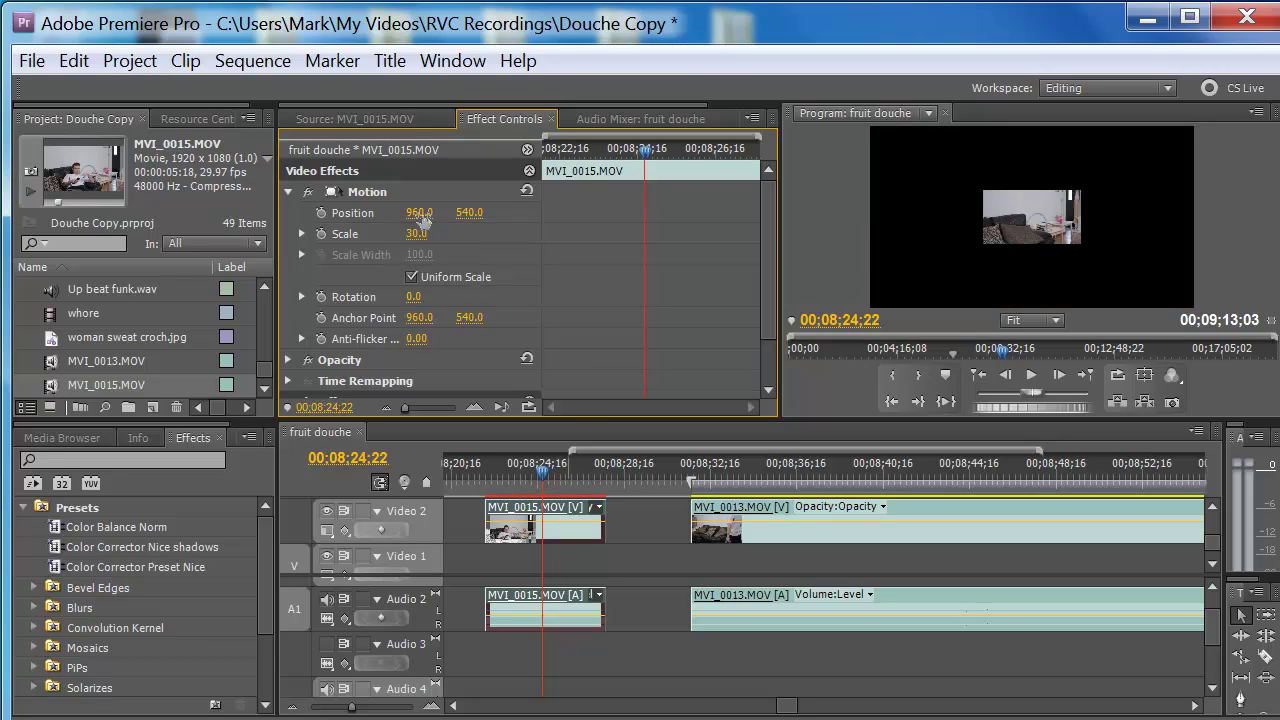
{"action": "left_click_drag", "start_coordinate": [422, 219], "coordinate": [300, 220]}
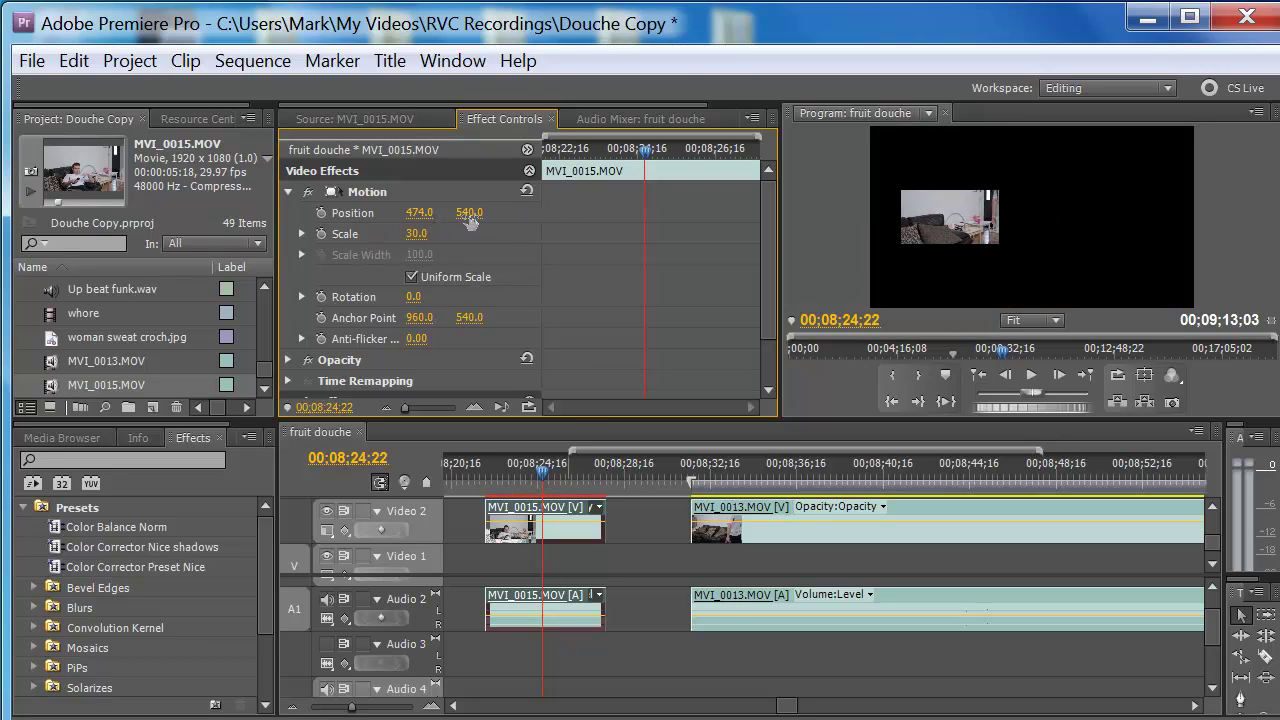
{"action": "left_click_drag", "start_coordinate": [469, 213], "coordinate": [178, 289]}
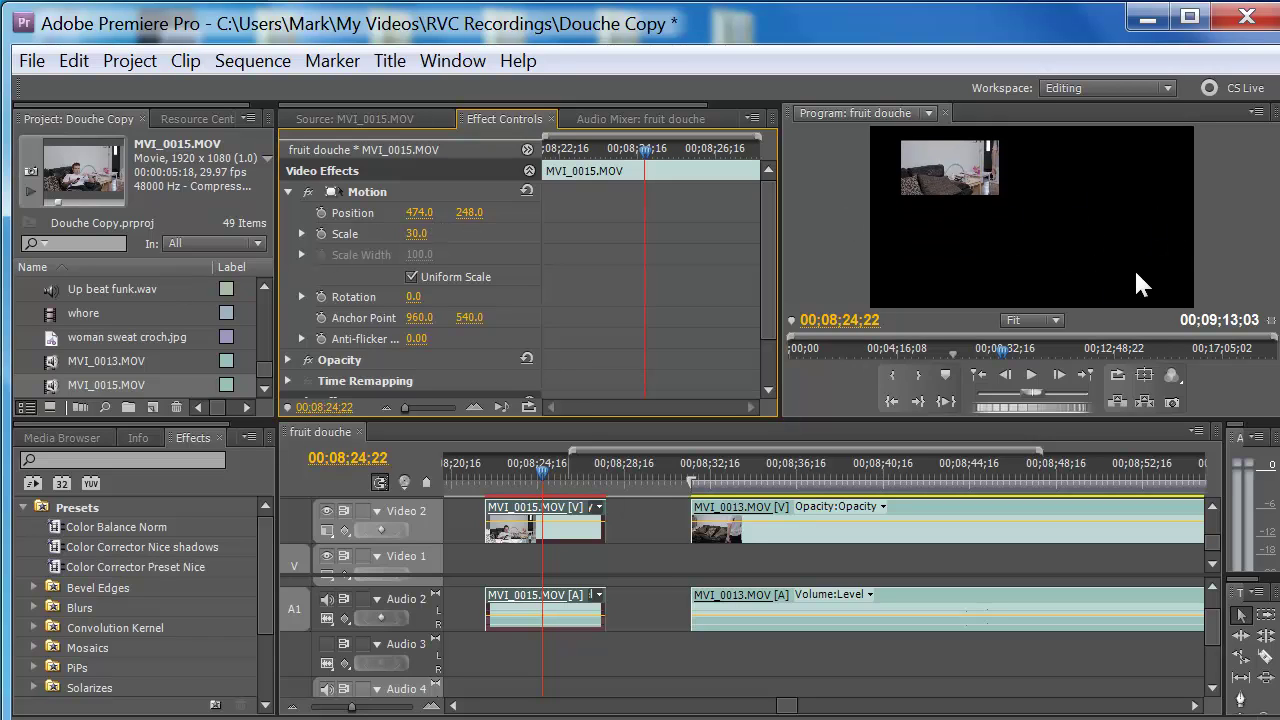
Step: Undo the clip's vertical position, horizontal position and scale changes
{"action": "key", "text": "ctrl+z"}
{"action": "key", "text": "ctrl+z"}
{"action": "key", "text": "ctrl+z"}
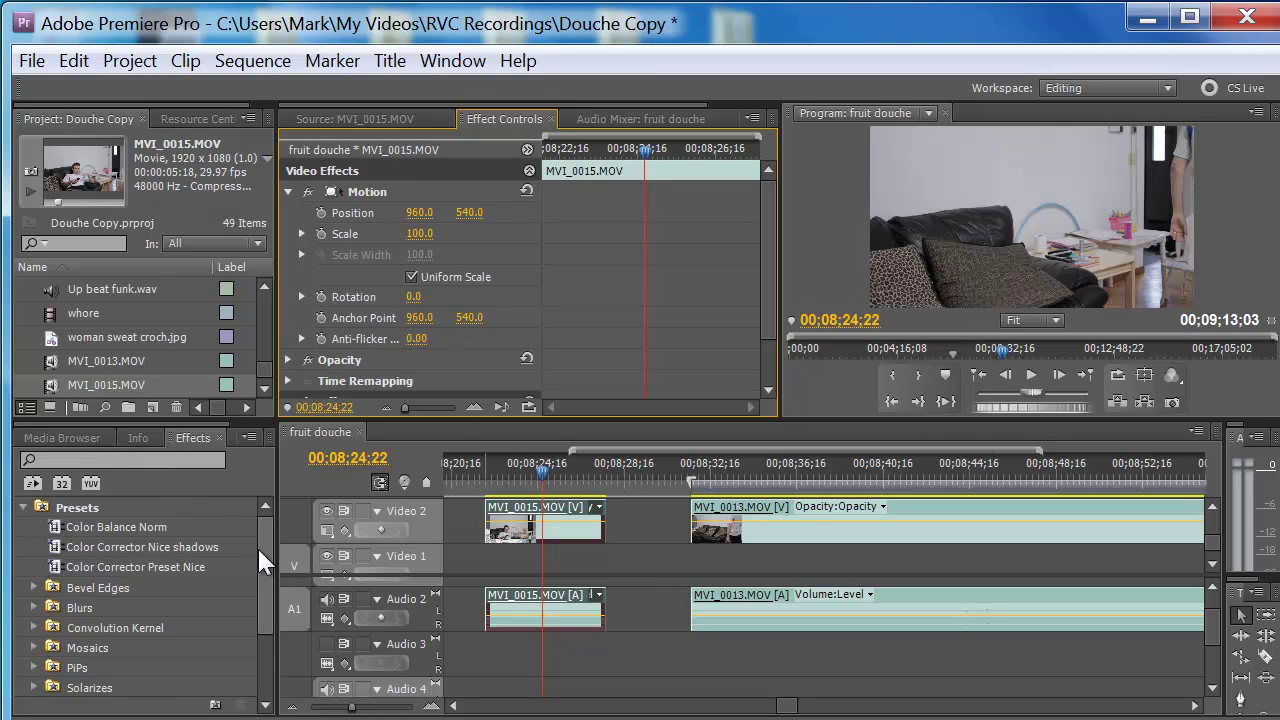
Step: Search the effects for "colo" and apply Fast Color Corrector to the MVI_0015.MOV clip on Video 2
{"action": "left_click_drag", "start_coordinate": [266, 557], "coordinate": [271, 663]}
{"action": "left_click", "coordinate": [161, 462]}
{"action": "type", "text": "colo"}
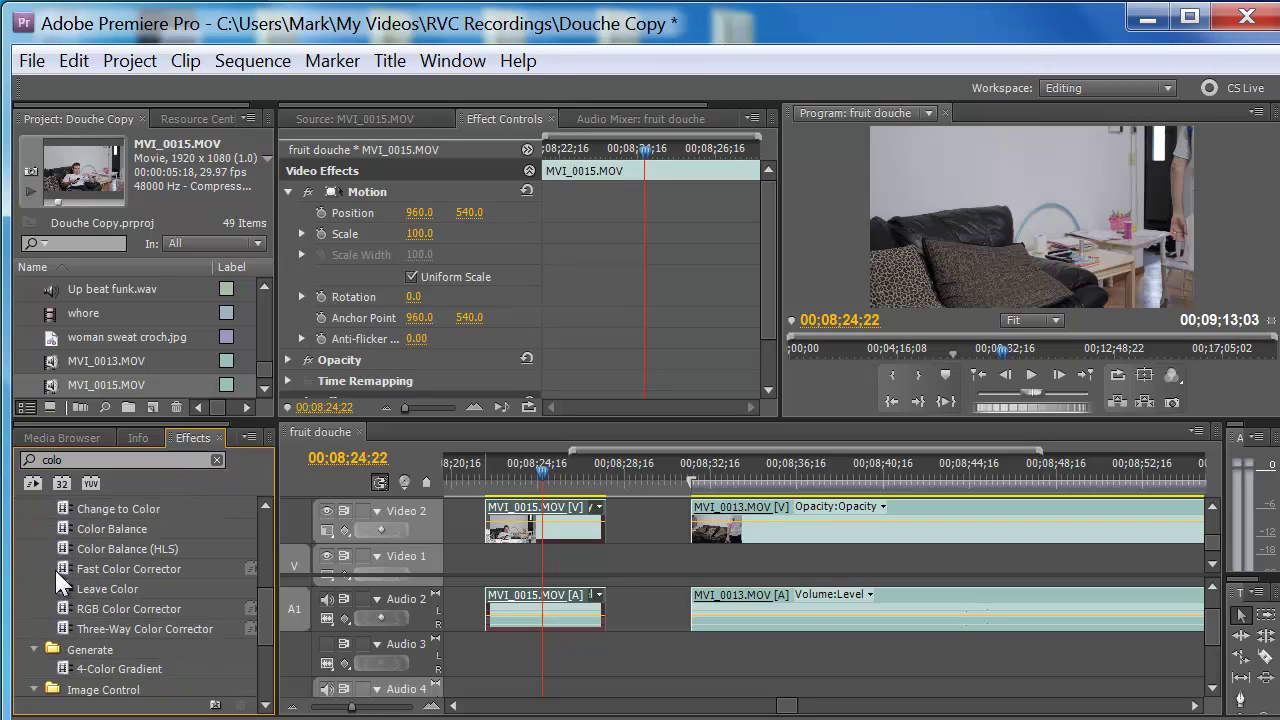
{"action": "left_click", "coordinate": [59, 571]}
{"action": "left_click_drag", "start_coordinate": [62, 574], "coordinate": [522, 526]}
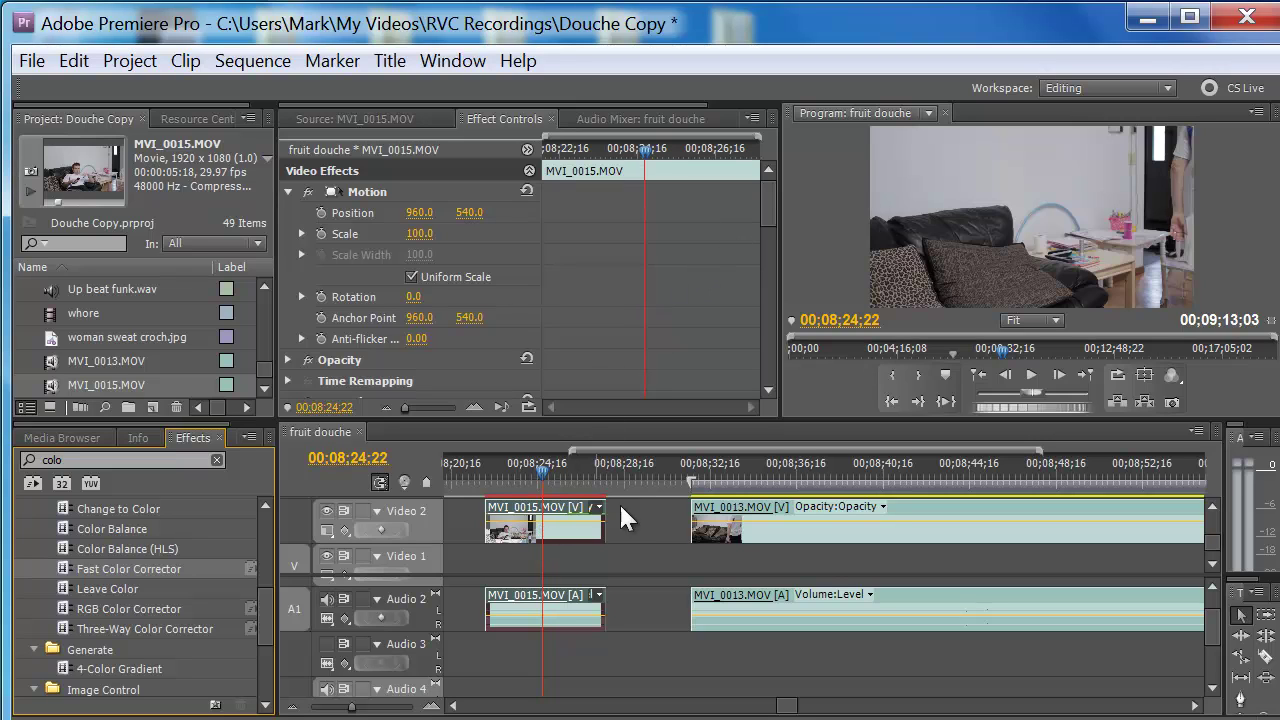
Step: Shift the Fast Color Corrector's hue balance toward blue at an angle of about 43.6°, and lower its balance magnitude and saturation
{"action": "left_click_drag", "start_coordinate": [773, 207], "coordinate": [707, 192]}
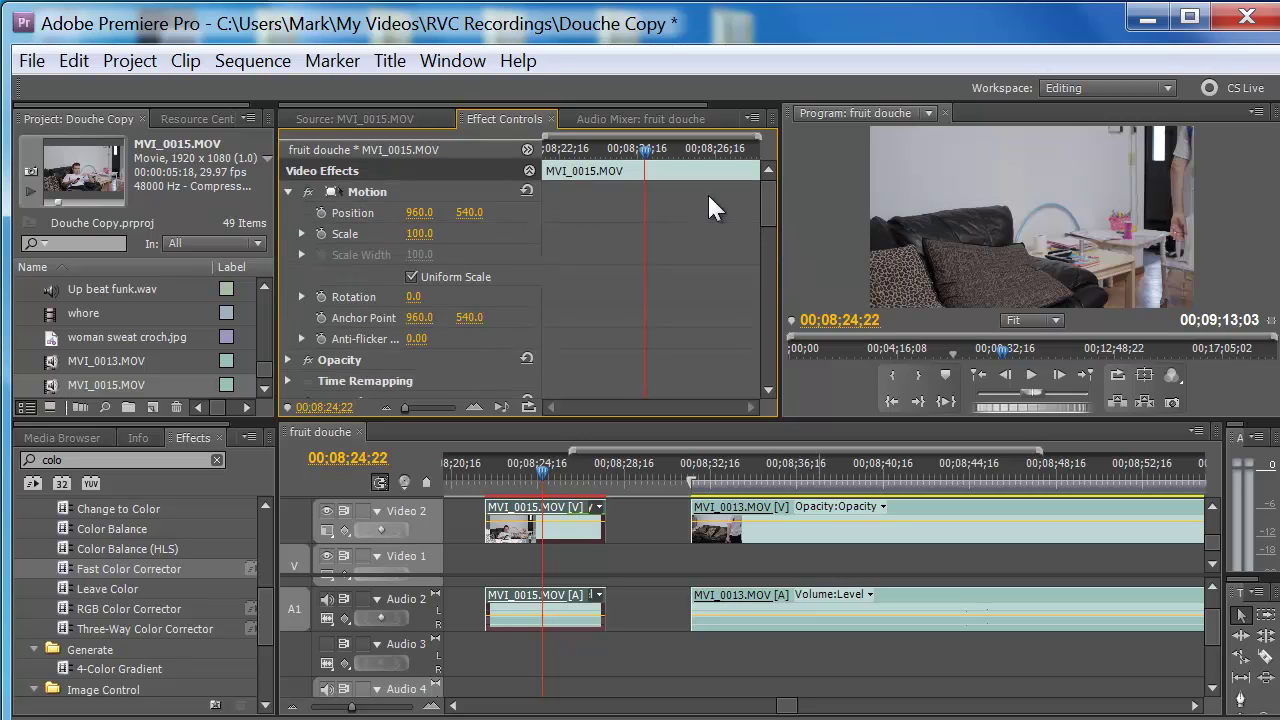
{"action": "left_click", "coordinate": [288, 191]}
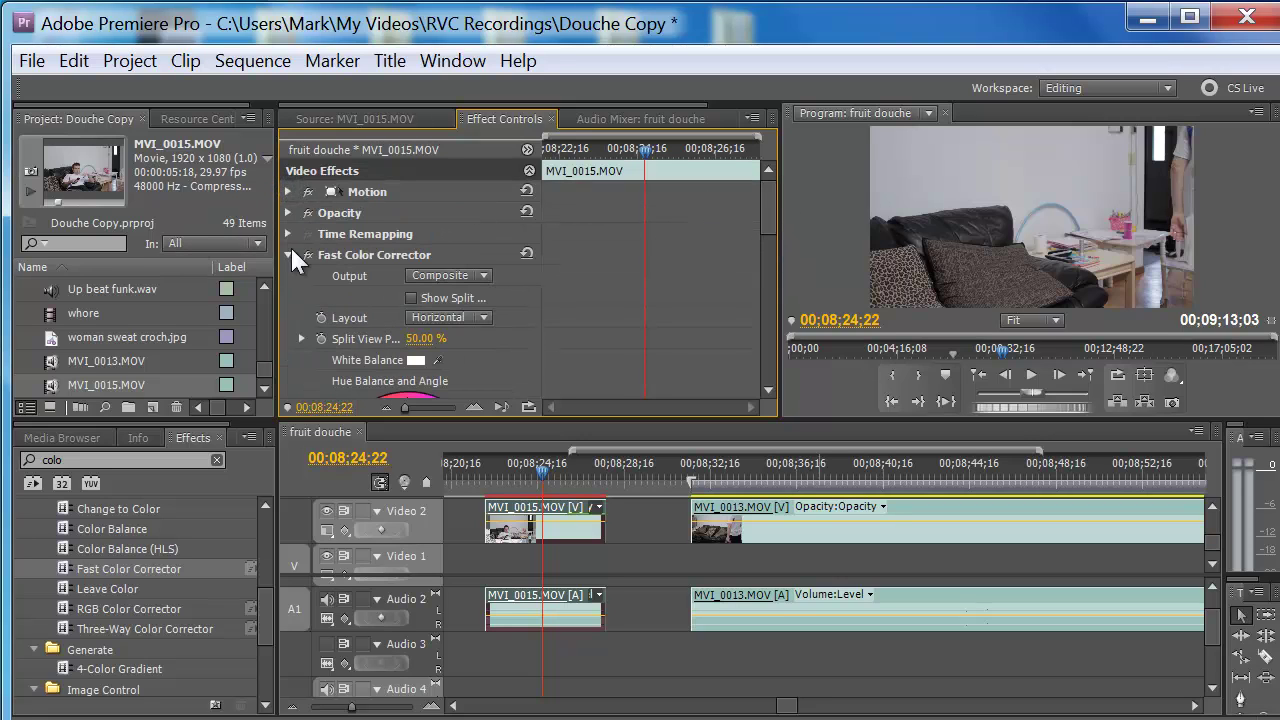
{"action": "left_click_drag", "start_coordinate": [772, 211], "coordinate": [767, 273]}
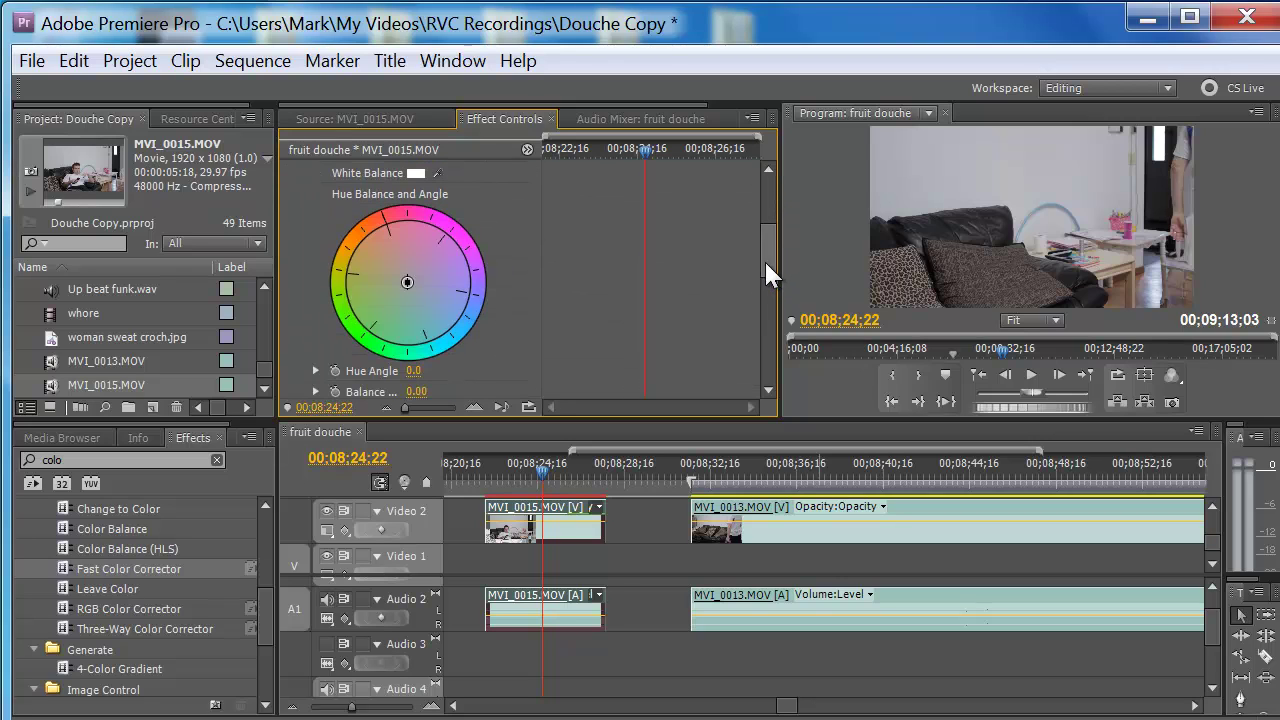
{"action": "left_click_drag", "start_coordinate": [407, 283], "coordinate": [429, 311]}
{"action": "scroll", "coordinate": [765, 275], "scroll_direction": "down", "scroll_amount": 2}
{"action": "scroll", "coordinate": [764, 270], "scroll_direction": "down", "scroll_amount": 1}
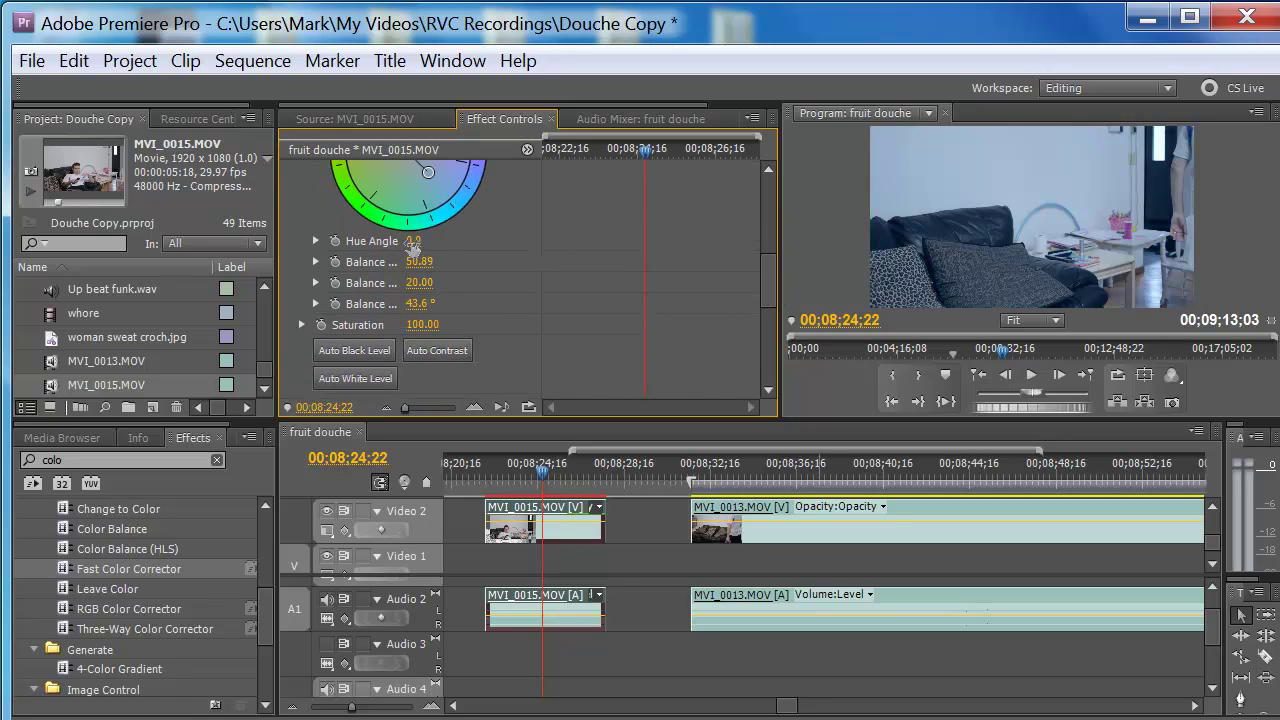
{"action": "left_click_drag", "start_coordinate": [417, 261], "coordinate": [360, 270]}
{"action": "left_click_drag", "start_coordinate": [430, 324], "coordinate": [385, 318]}
Step: Lower the Fast Color Corrector's white input level to about 222.4 and white output level to about 229.4, and check the clip at 00;08;22;18
{"action": "left_click_drag", "start_coordinate": [766, 274], "coordinate": [769, 338]}
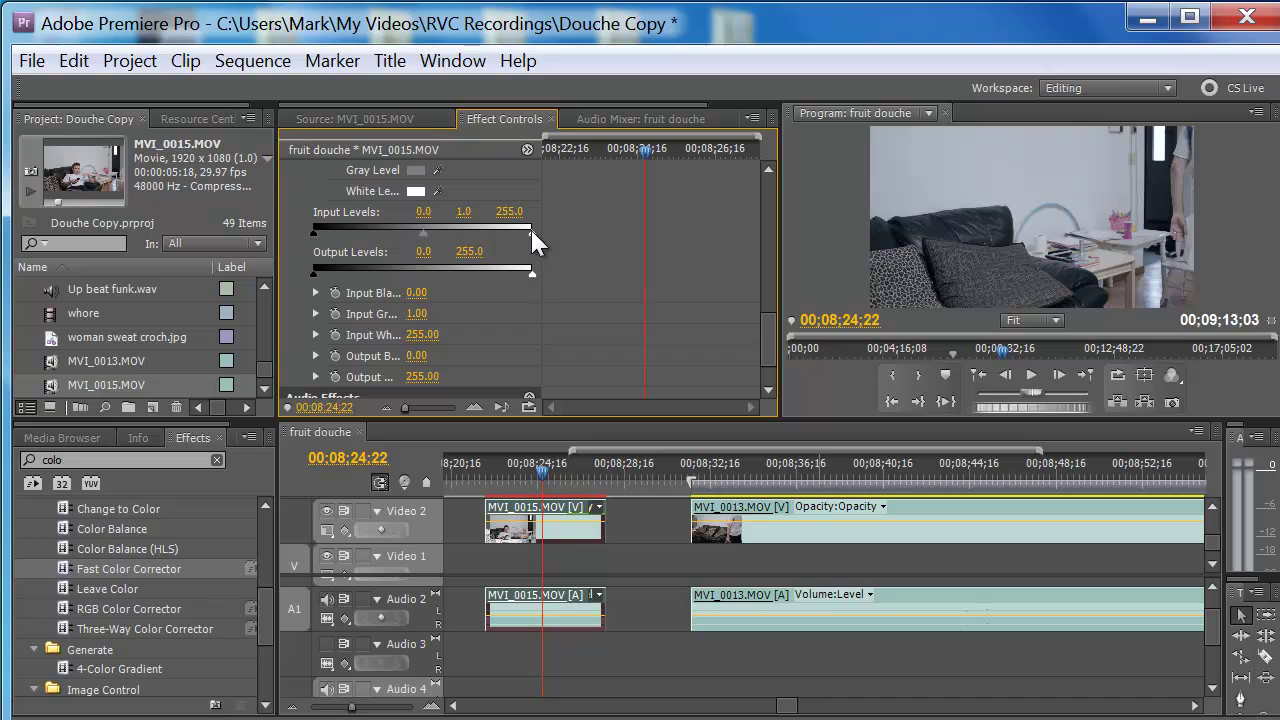
{"action": "left_click_drag", "start_coordinate": [531, 230], "coordinate": [510, 270]}
{"action": "left_click_drag", "start_coordinate": [543, 461], "coordinate": [525, 469]}
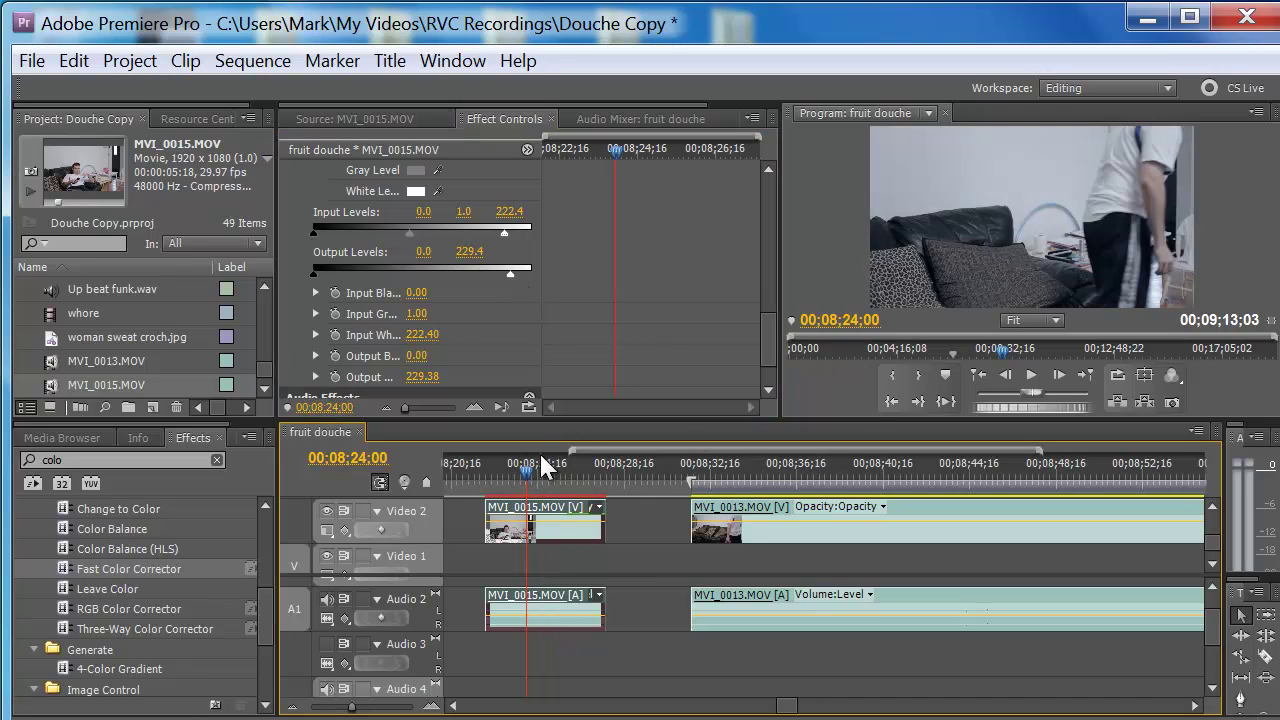
{"action": "left_click", "coordinate": [495, 474]}
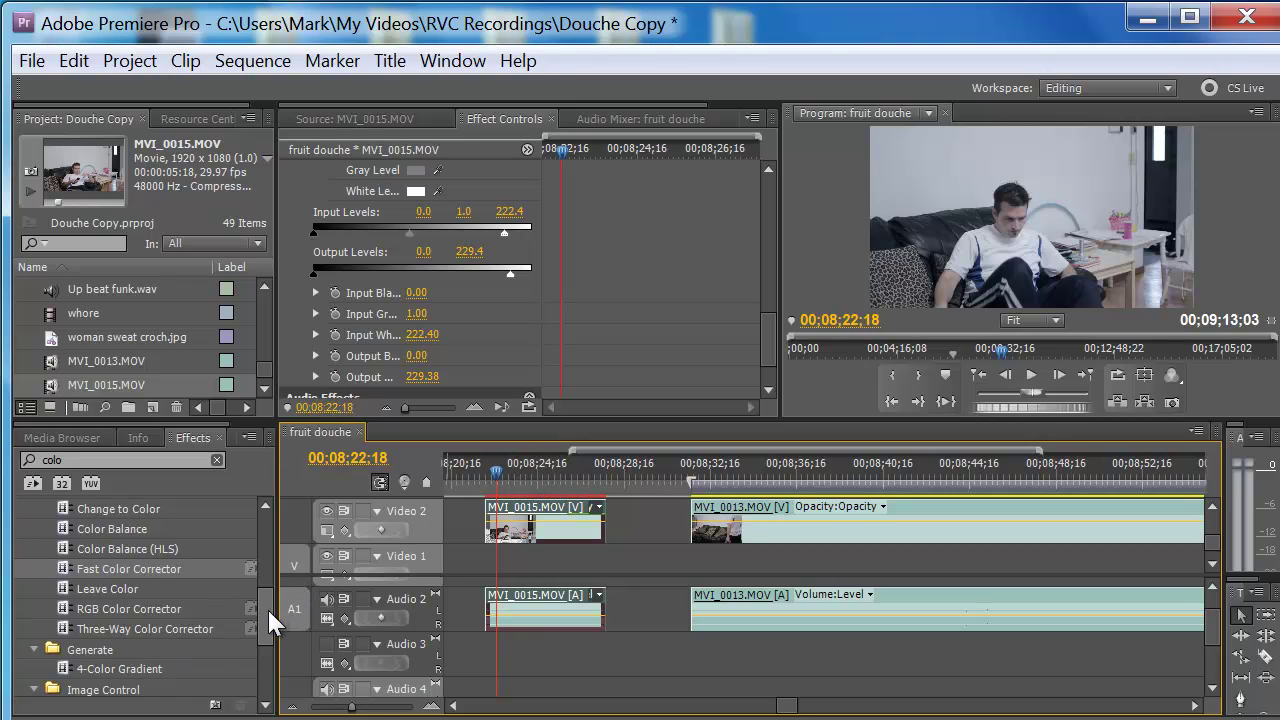
Step: Collapse the settings of the clip's Brightness & Contrast, Color Emboss and Fast Color Corrector effects
{"action": "left_click_drag", "start_coordinate": [267, 607], "coordinate": [268, 688]}
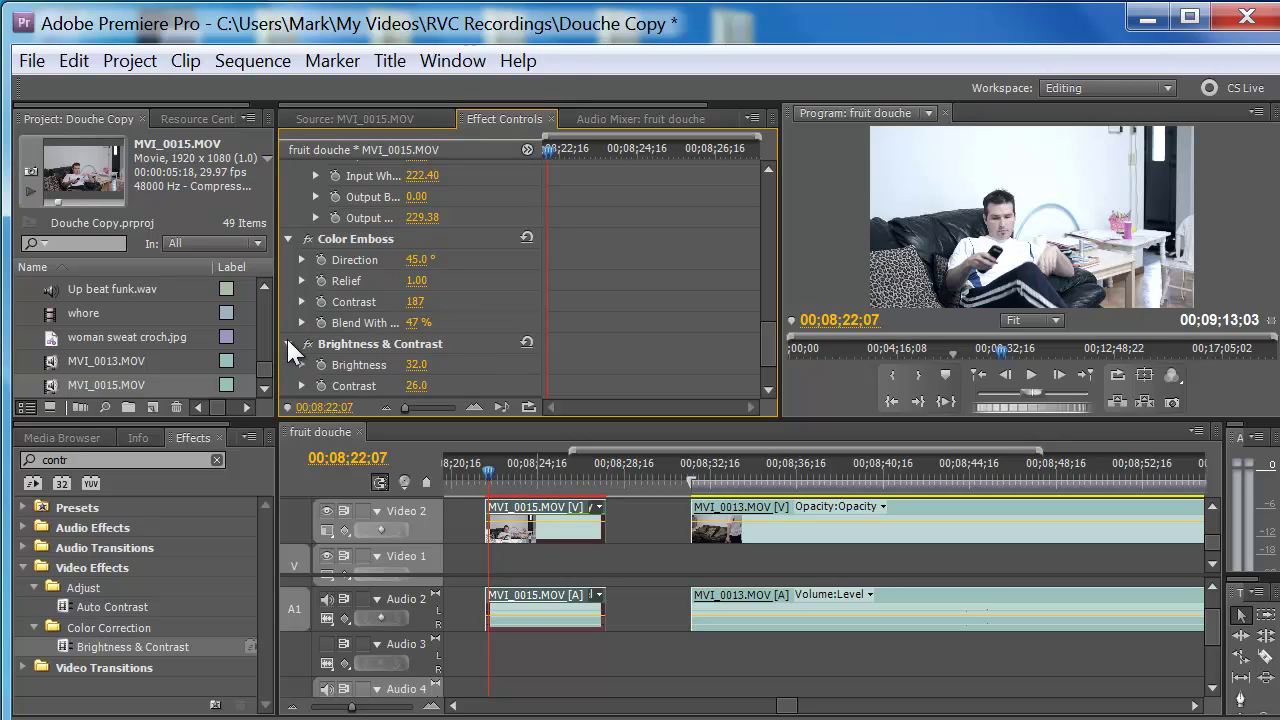
{"action": "left_click", "coordinate": [287, 343]}
{"action": "left_click", "coordinate": [287, 238]}
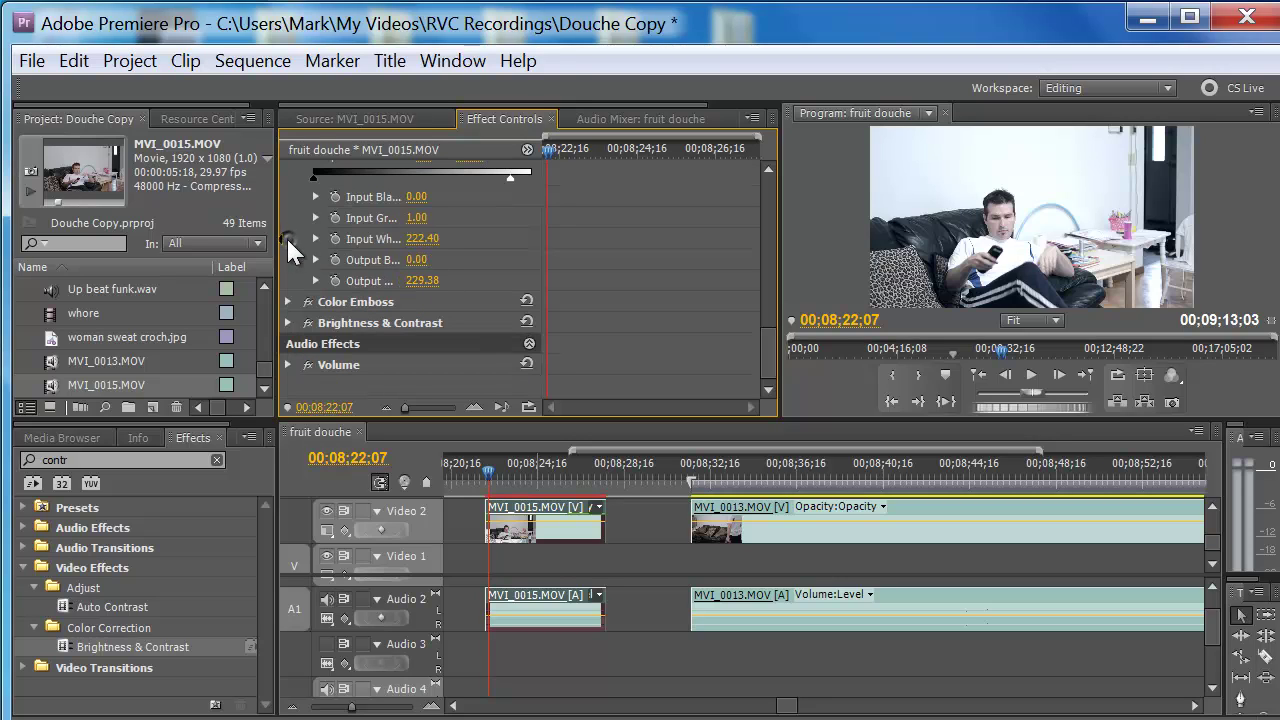
{"action": "left_click_drag", "start_coordinate": [763, 347], "coordinate": [761, 214]}
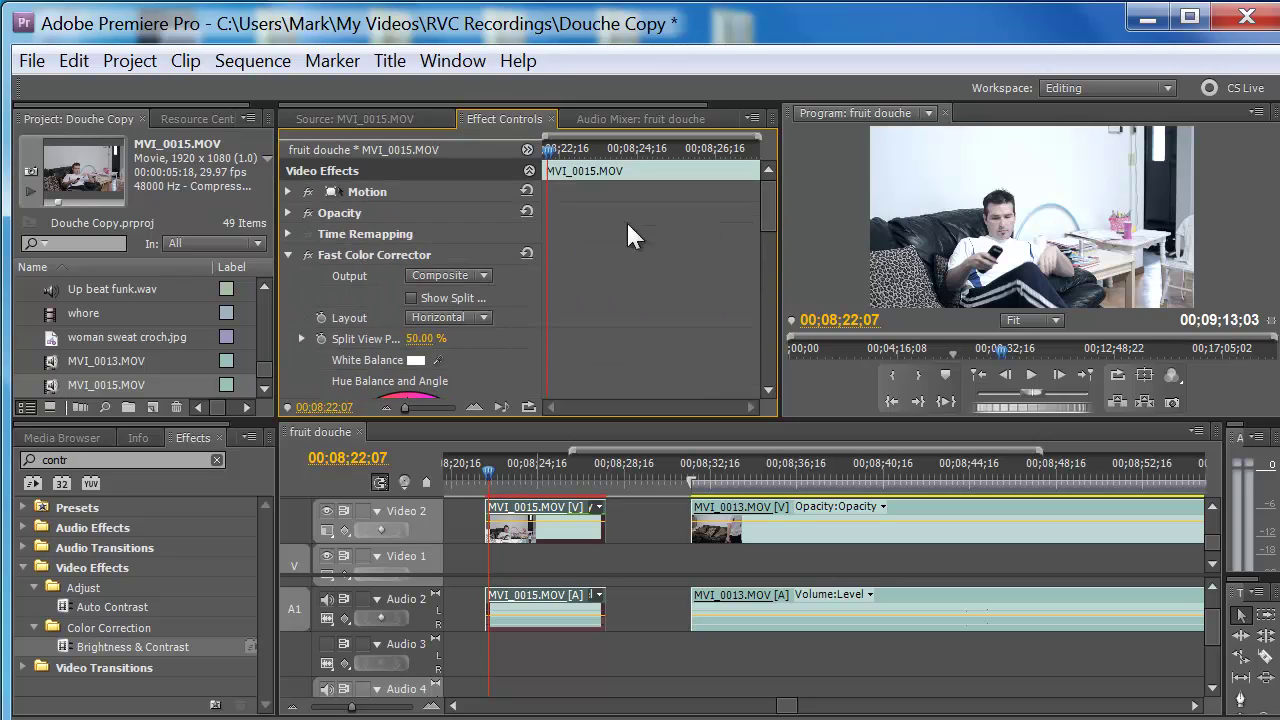
{"action": "left_click", "coordinate": [287, 254]}
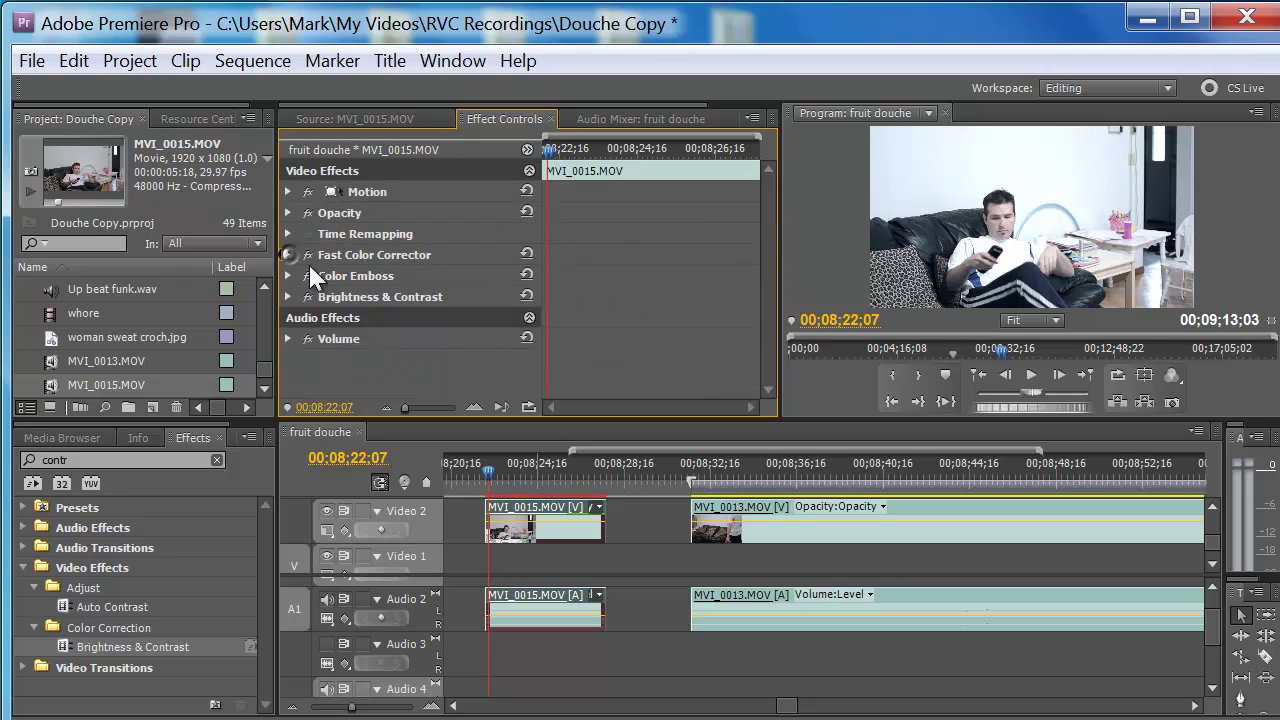
Step: Select the Fast Color Corrector, Color Emboss and Brightness & Contrast effects together and start saving them as a preset
{"action": "left_click", "coordinate": [388, 260]}
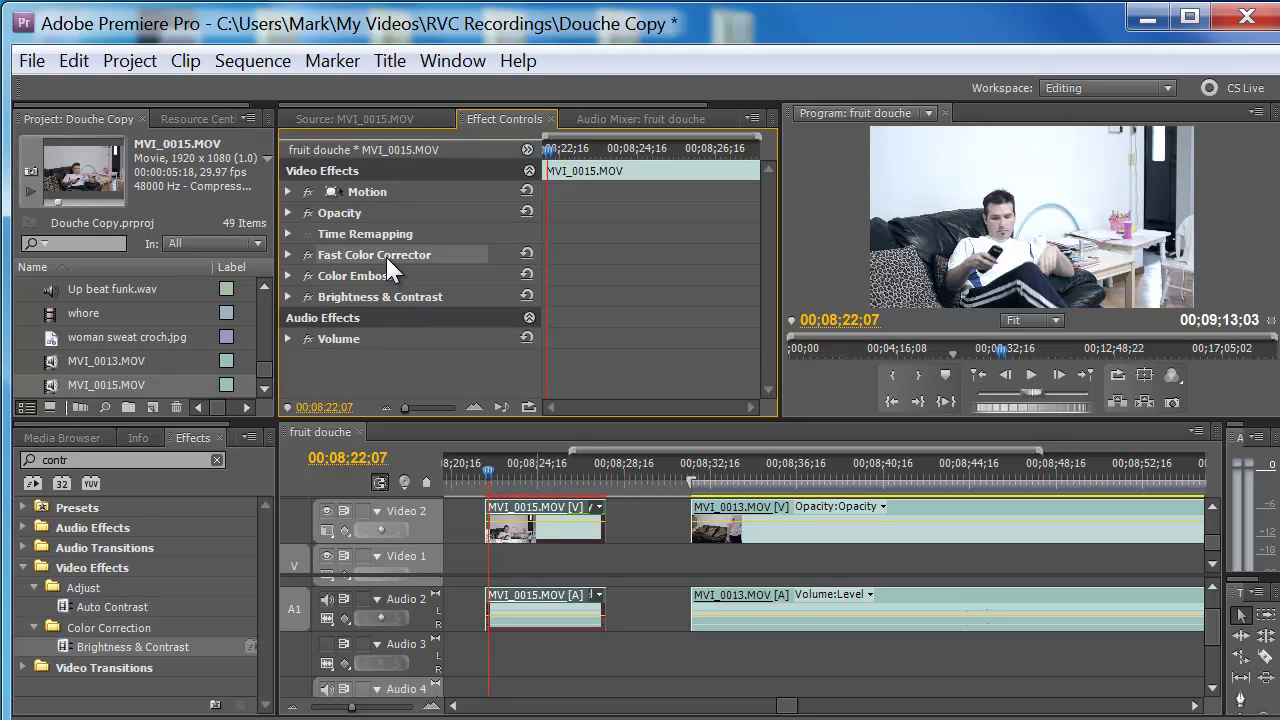
{"action": "left_click", "coordinate": [392, 290]}
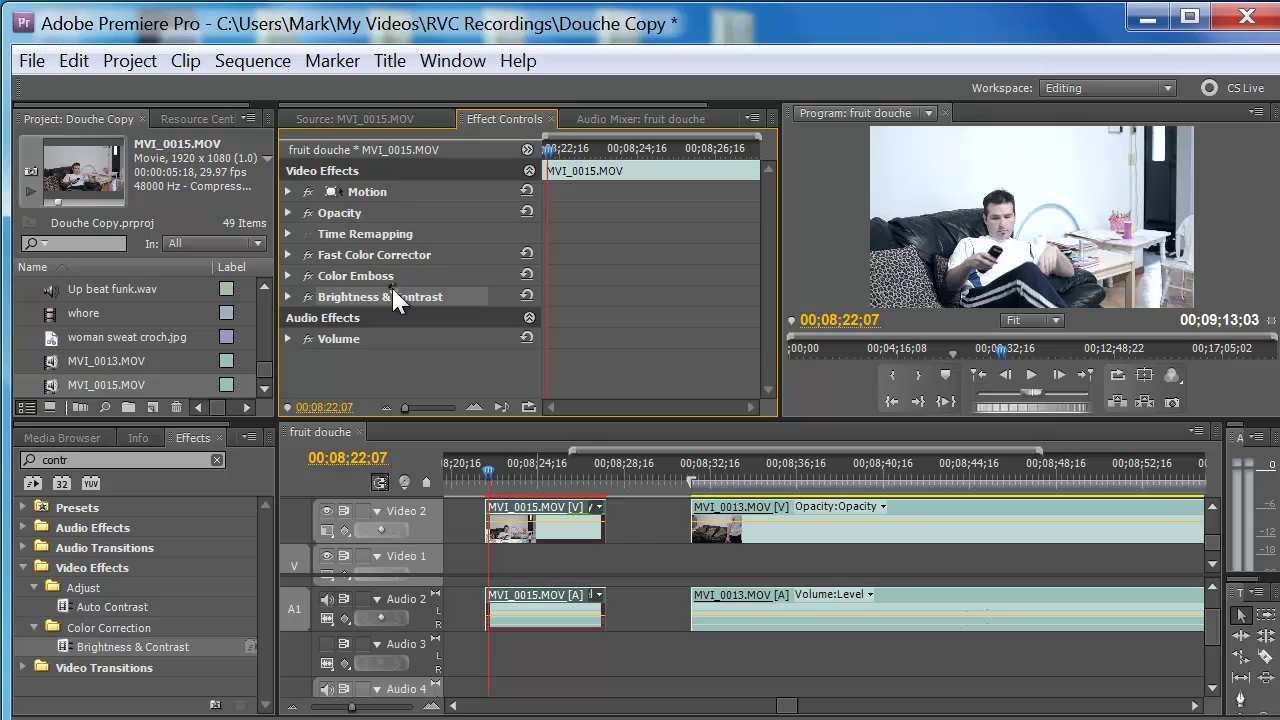
{"action": "left_click", "coordinate": [392, 250]}
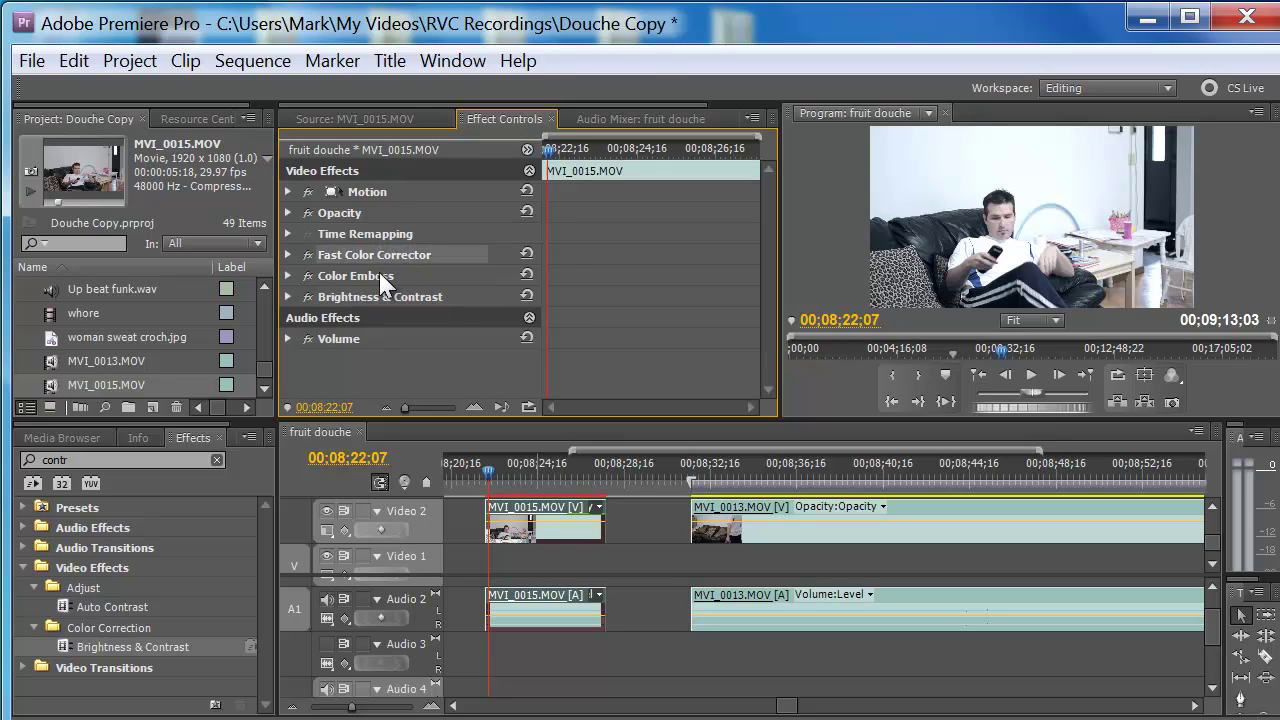
{"action": "left_click", "coordinate": [380, 278], "text": "ctrl"}
{"action": "left_click_drag", "start_coordinate": [381, 294], "coordinate": [386, 270]}
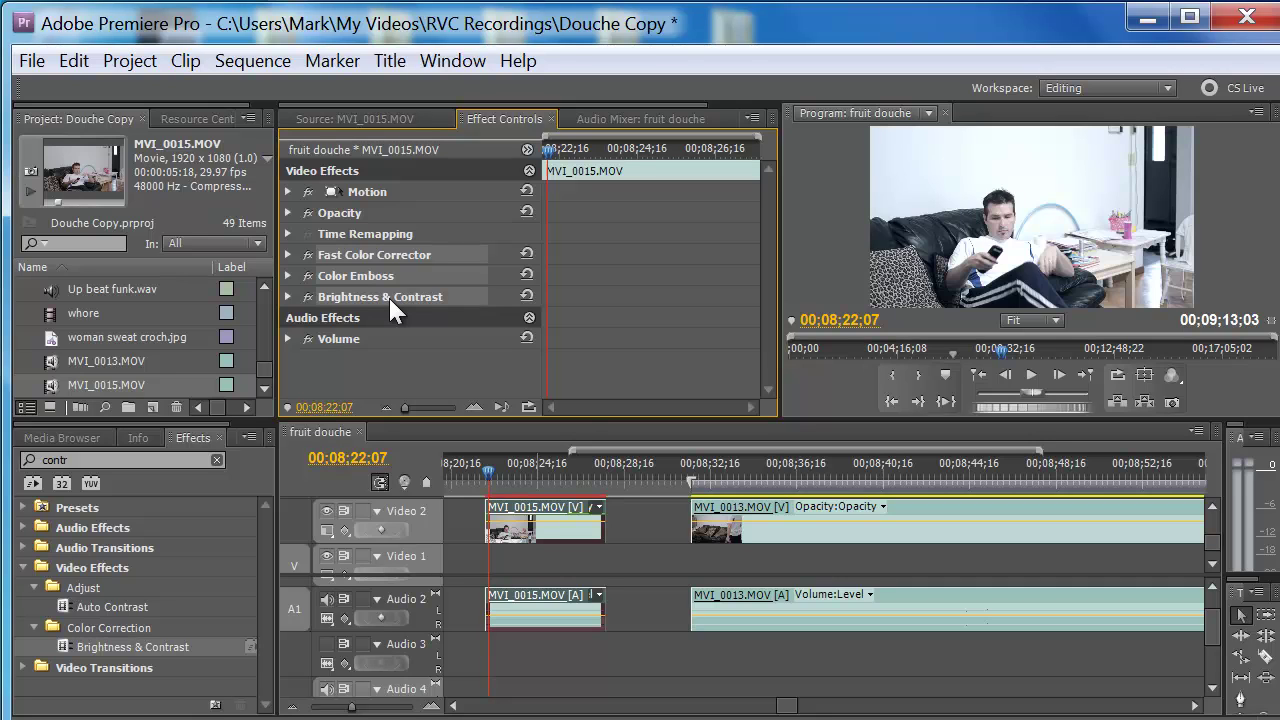
{"action": "right_click", "coordinate": [391, 298]}
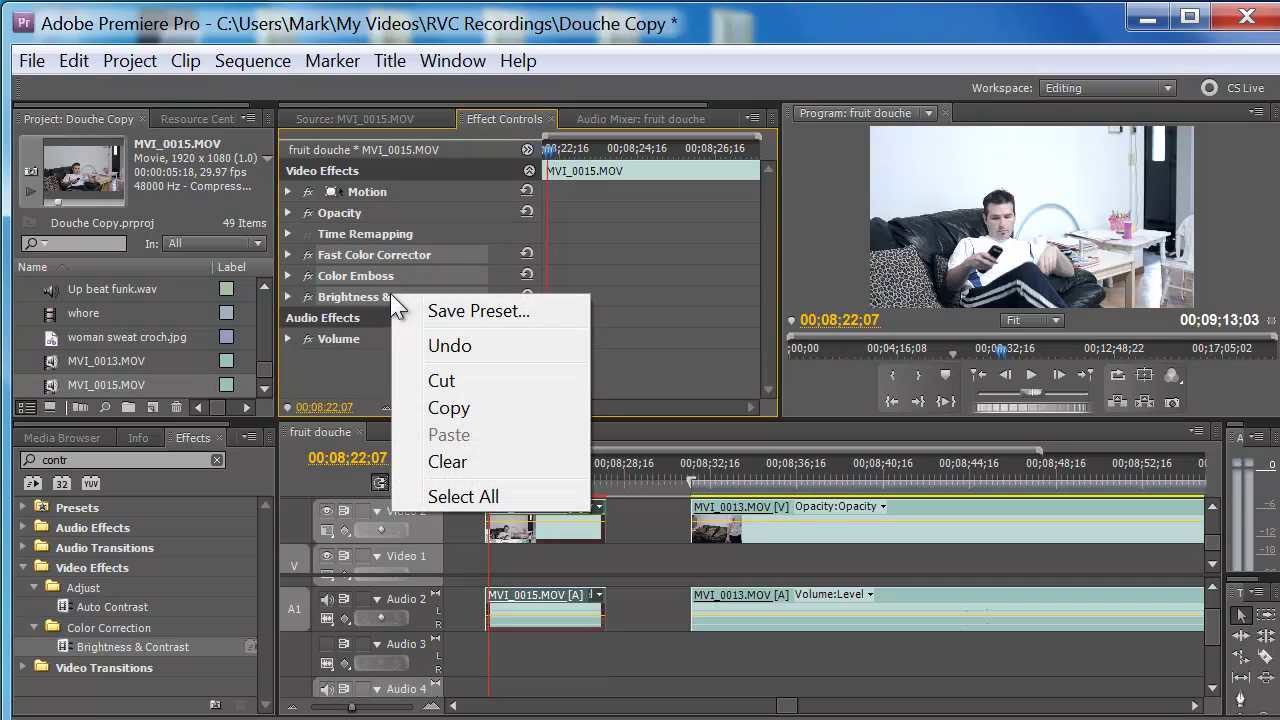
{"action": "left_click", "coordinate": [435, 312]}
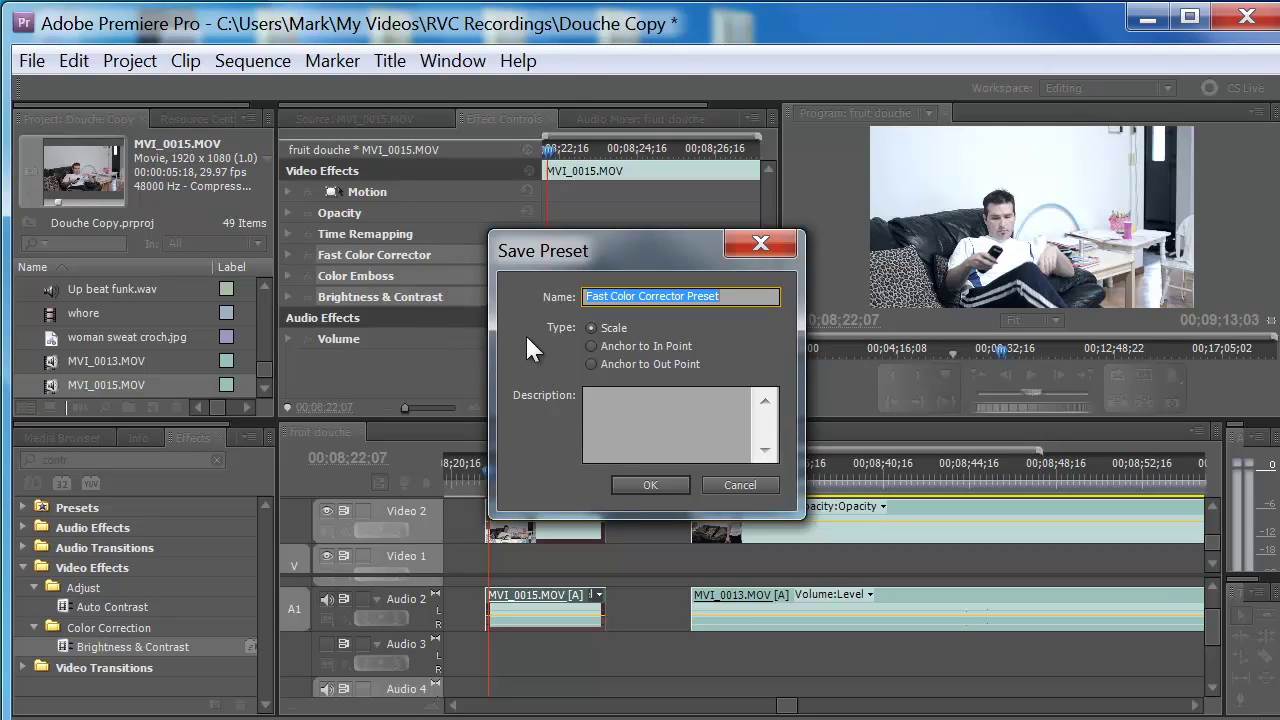
Step: Name the preset "tutorial preset", enter the description "test pre" and save it with the Scale type
{"action": "key", "text": "BackSpace"}
{"action": "type", "text": "tut"}
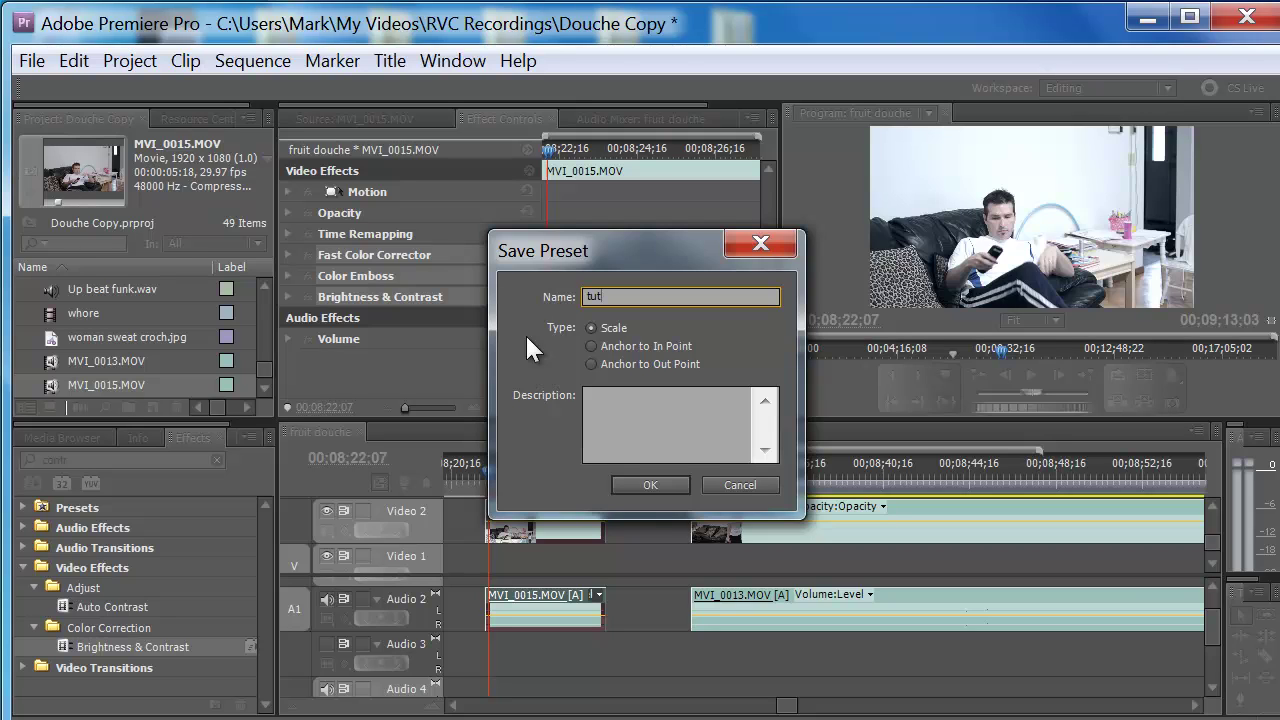
{"action": "type", "text": "orial preset"}
{"action": "left_click", "coordinate": [663, 425]}
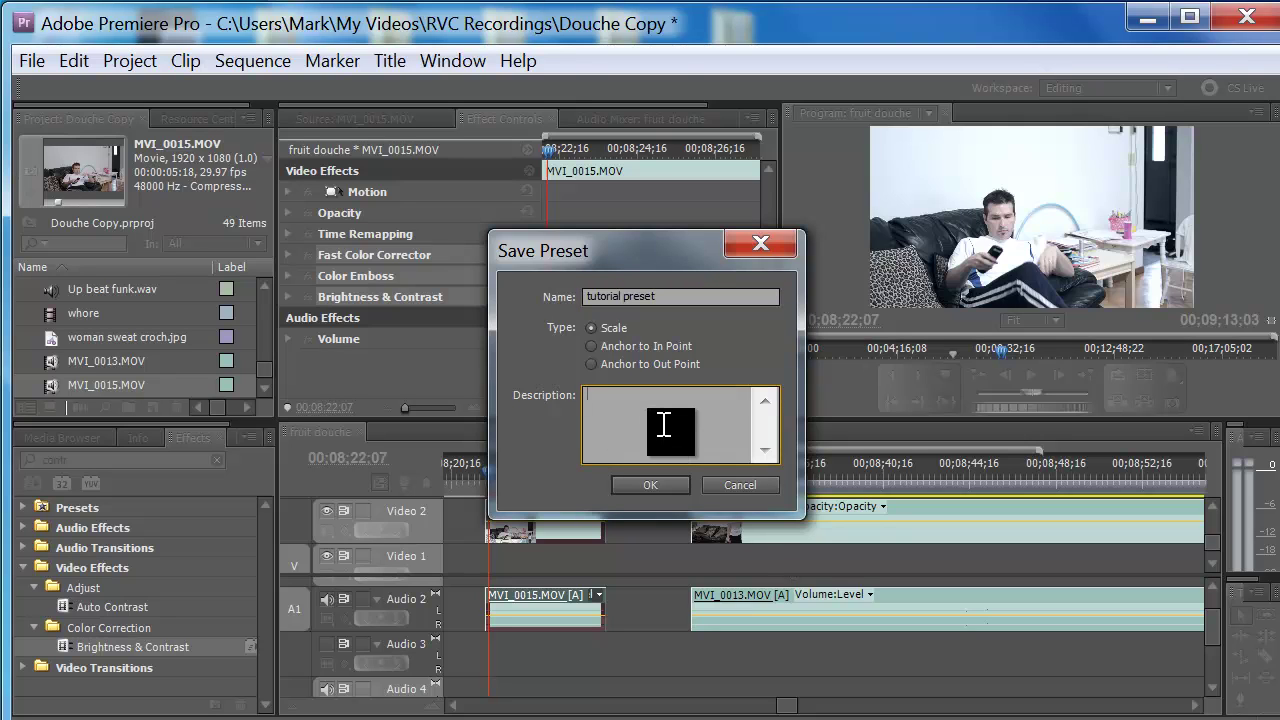
{"action": "type", "text": "test pre"}
{"action": "left_click", "coordinate": [660, 478]}
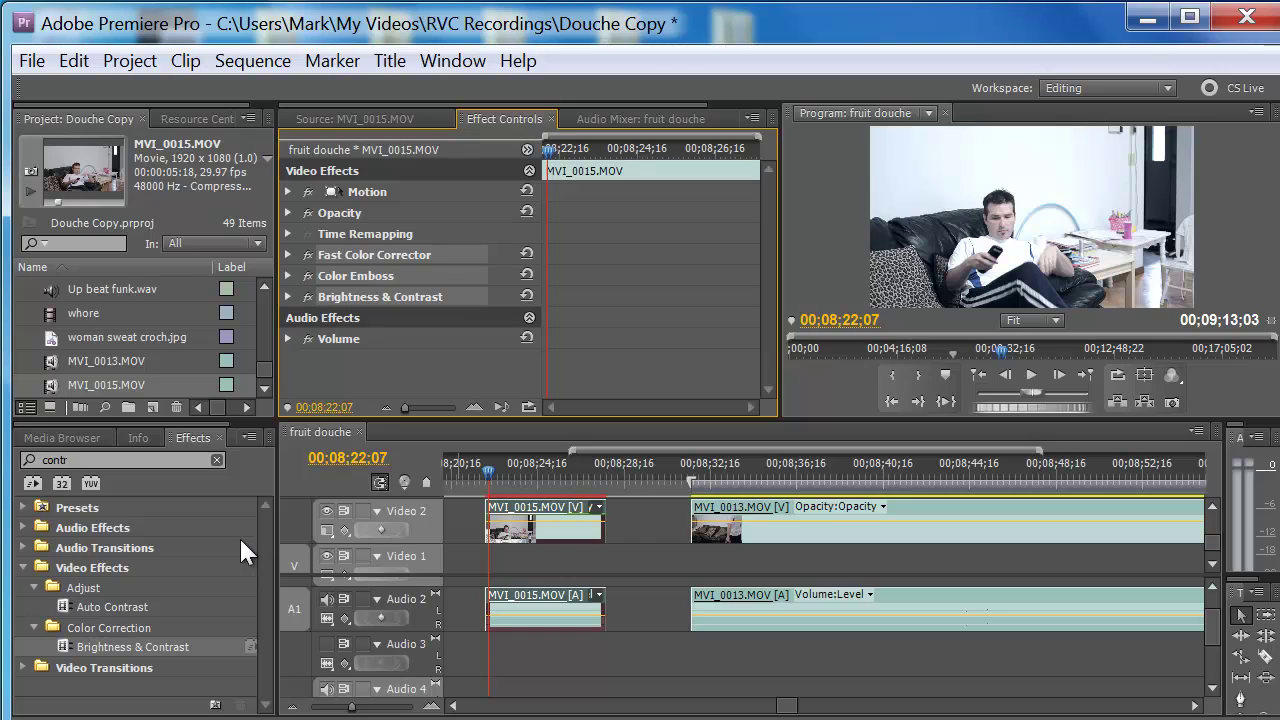
Step: Expand the Presets folder in the effects list and select the tutorial preset
{"action": "left_click", "coordinate": [23, 507]}
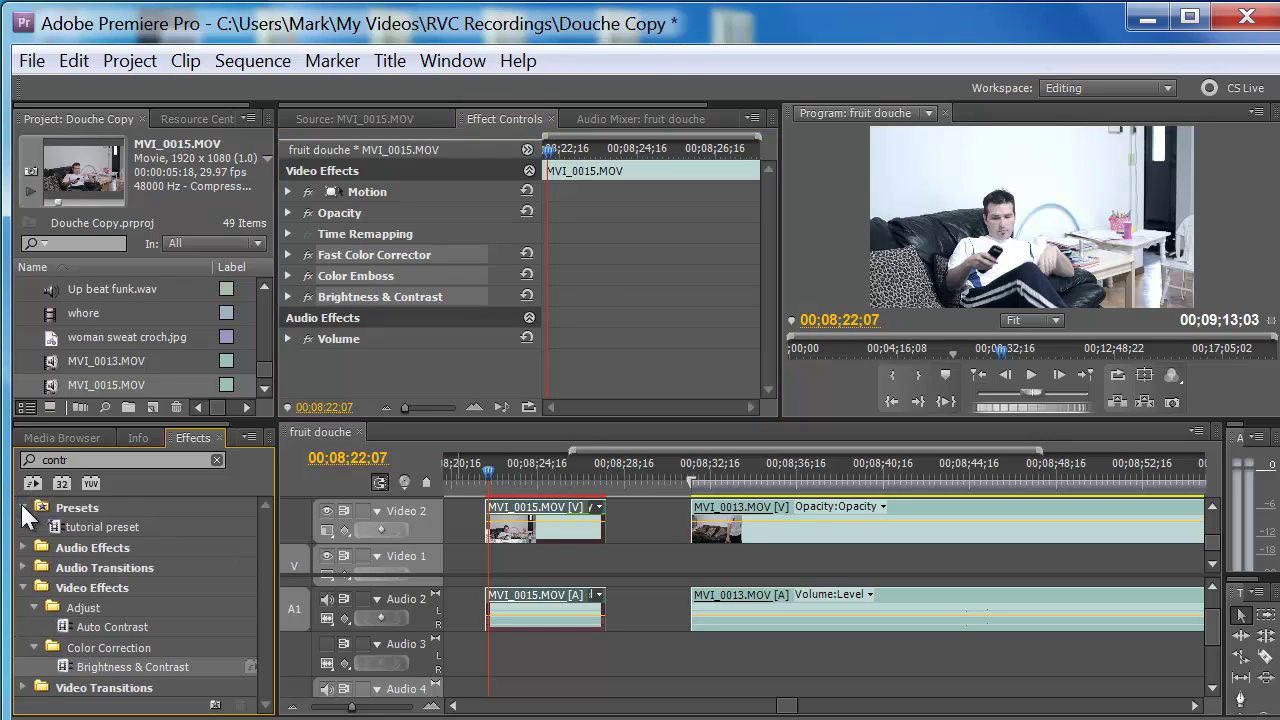
{"action": "left_click", "coordinate": [82, 527]}
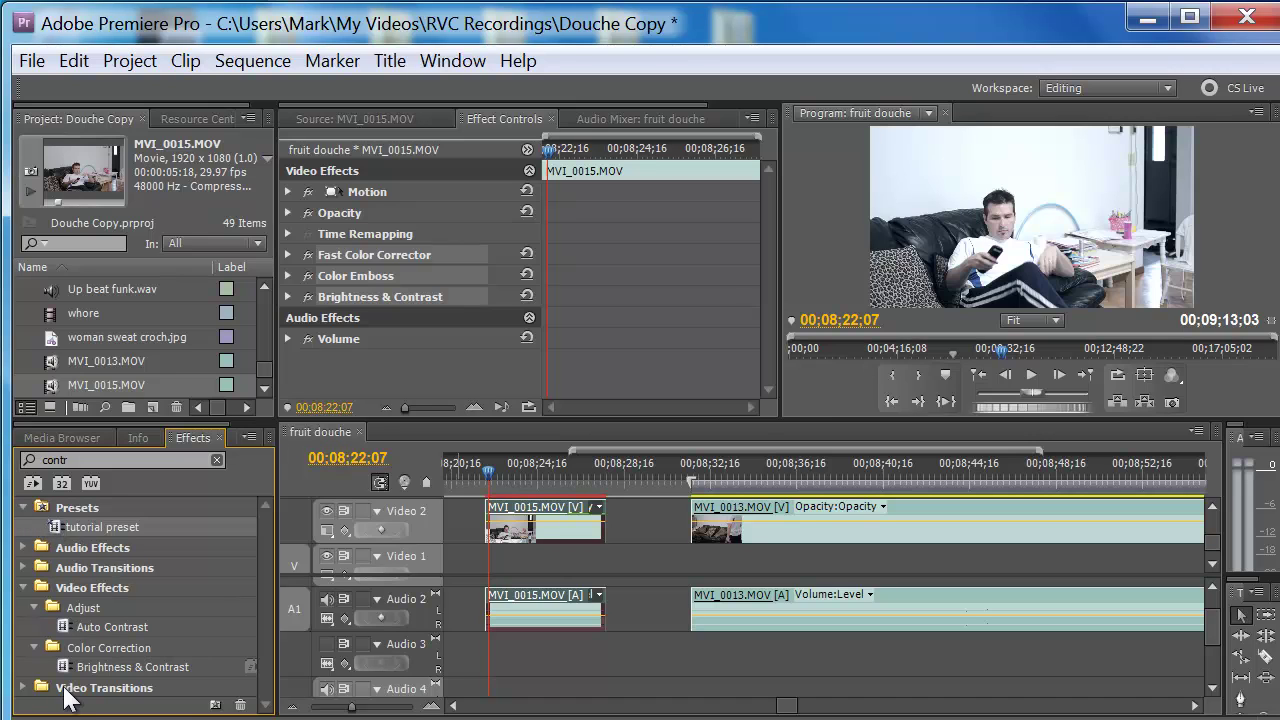
Step: Delete the tutorial preset from the Presets folder, and clear the effects search to check the remaining presets
{"action": "key", "text": "Delete"}
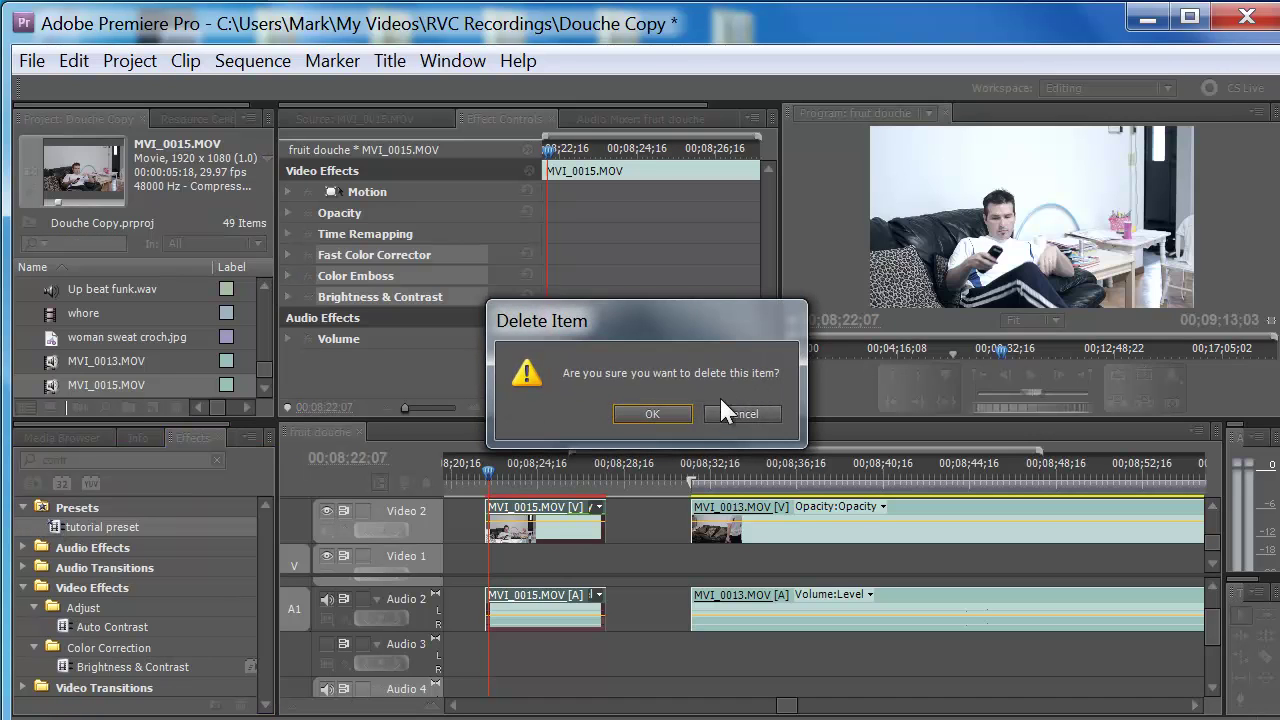
{"action": "left_click", "coordinate": [655, 413]}
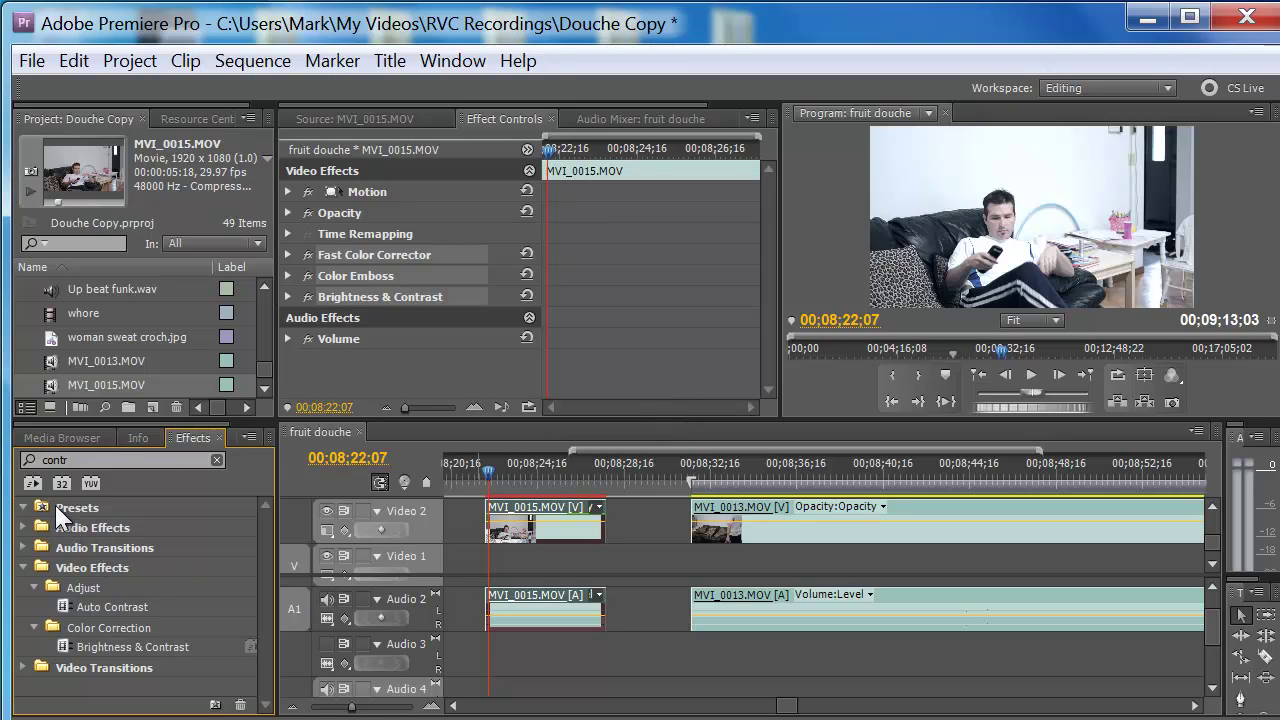
{"action": "left_click", "coordinate": [99, 465]}
{"action": "key", "text": "BackSpace"}
{"action": "key", "text": "BackSpace"}
{"action": "key", "text": "BackSpace"}
{"action": "key", "text": "BackSpace"}
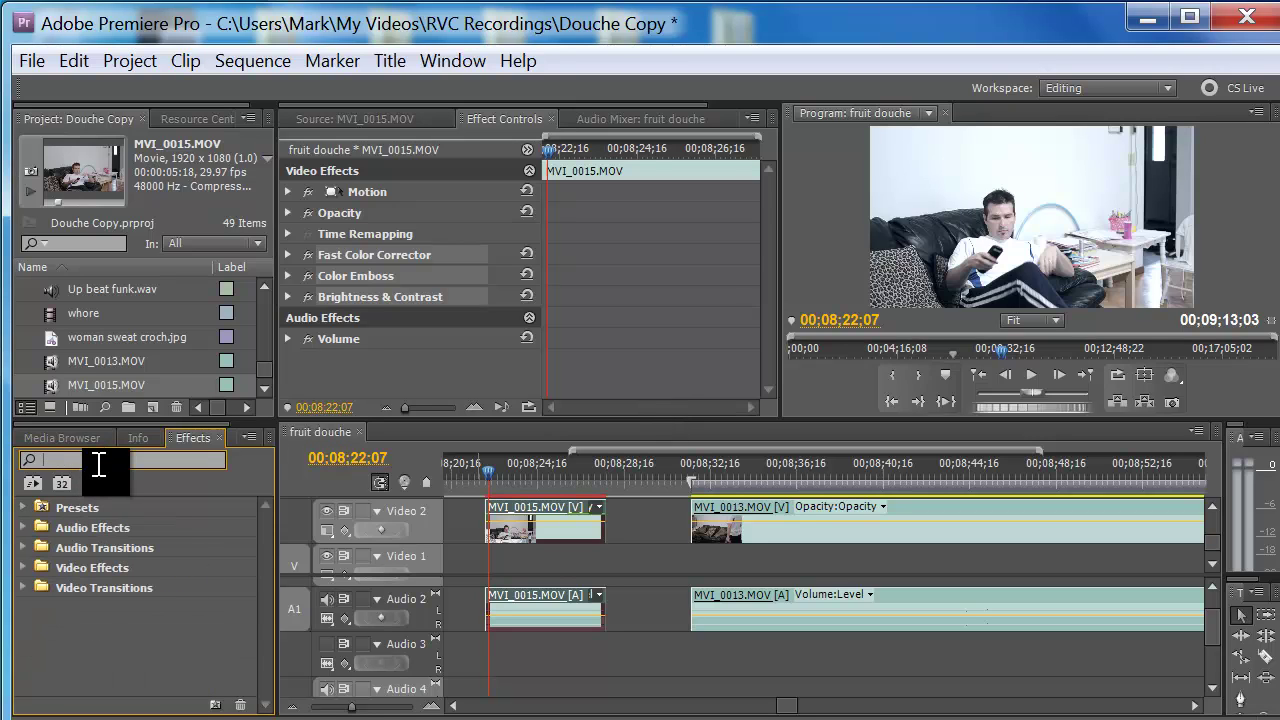
{"action": "left_click", "coordinate": [23, 508]}
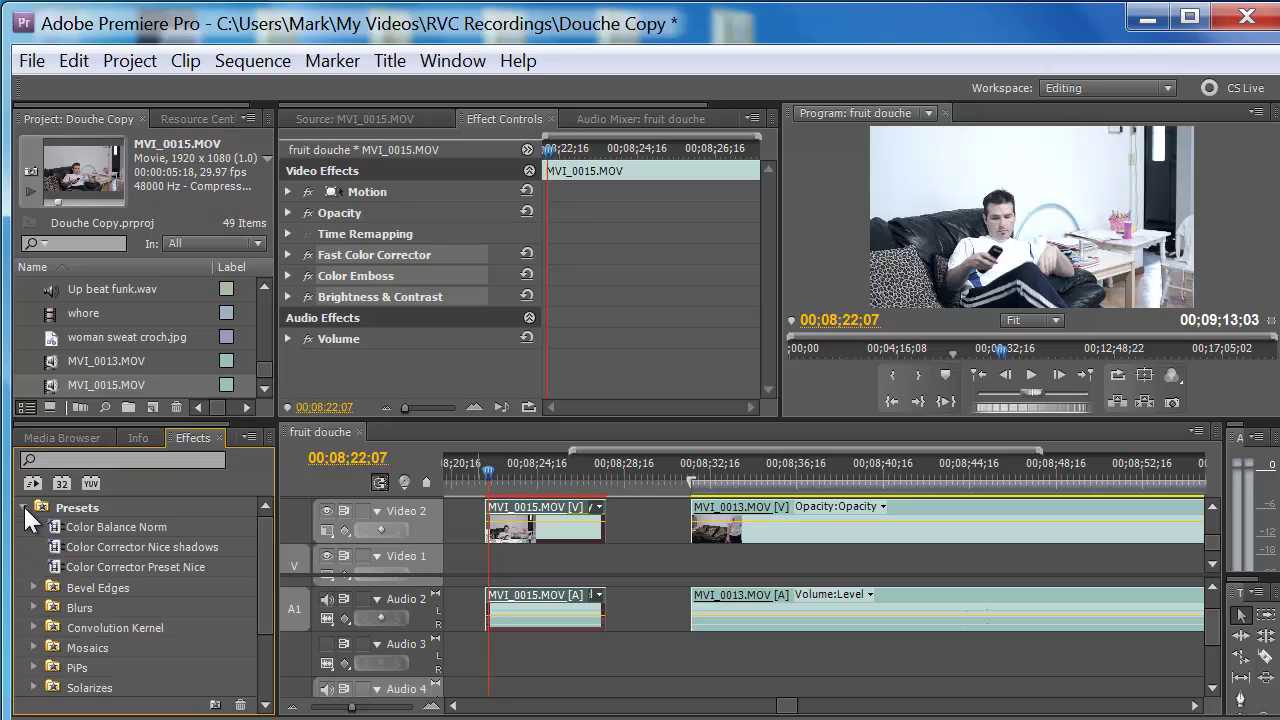
{"action": "left_click", "coordinate": [23, 507]}
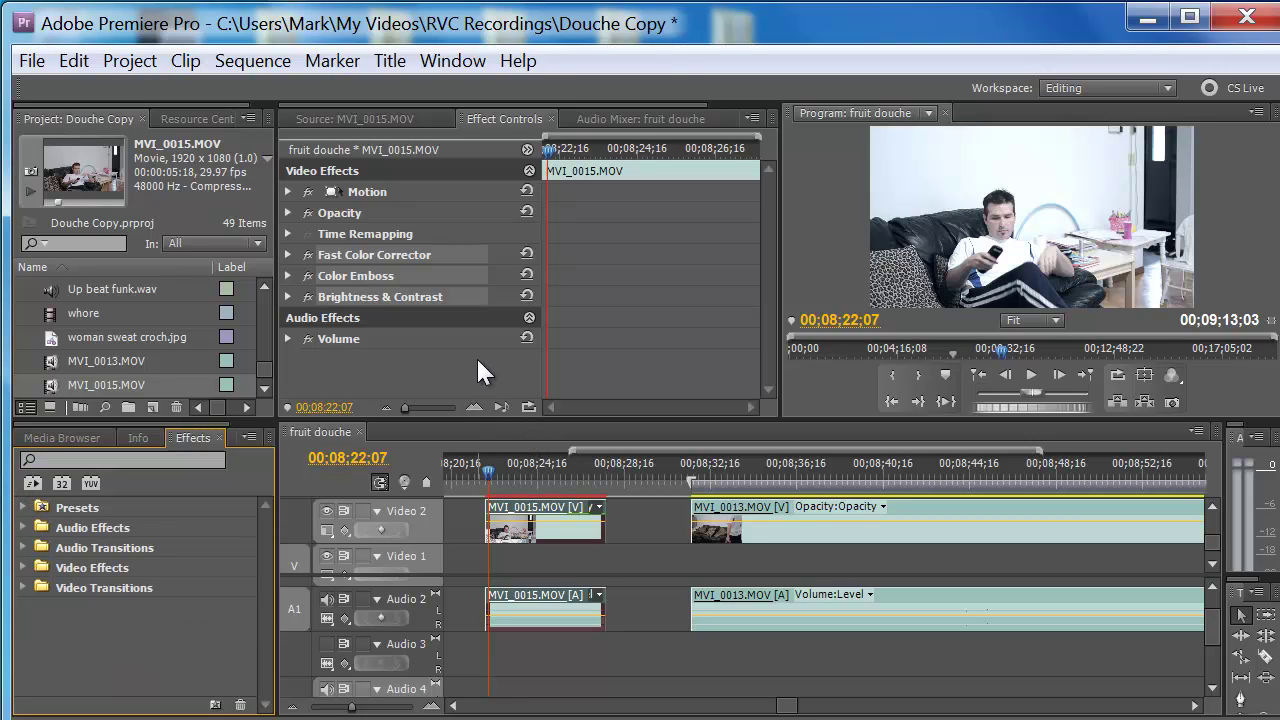
Step: Remove the Brightness & Contrast, Color Emboss and Fast Color Corrector effects from the MVI_0015.MOV clip
{"action": "left_click", "coordinate": [421, 296]}
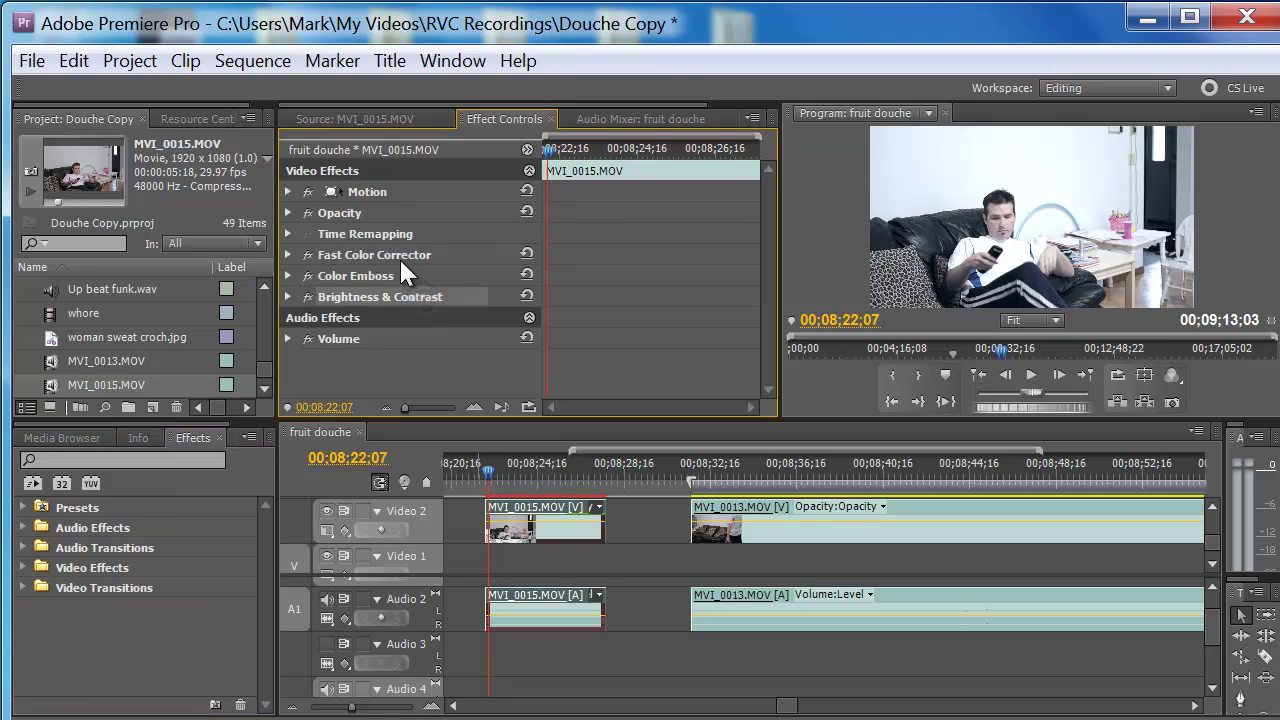
{"action": "left_click_drag", "start_coordinate": [402, 249], "coordinate": [368, 293]}
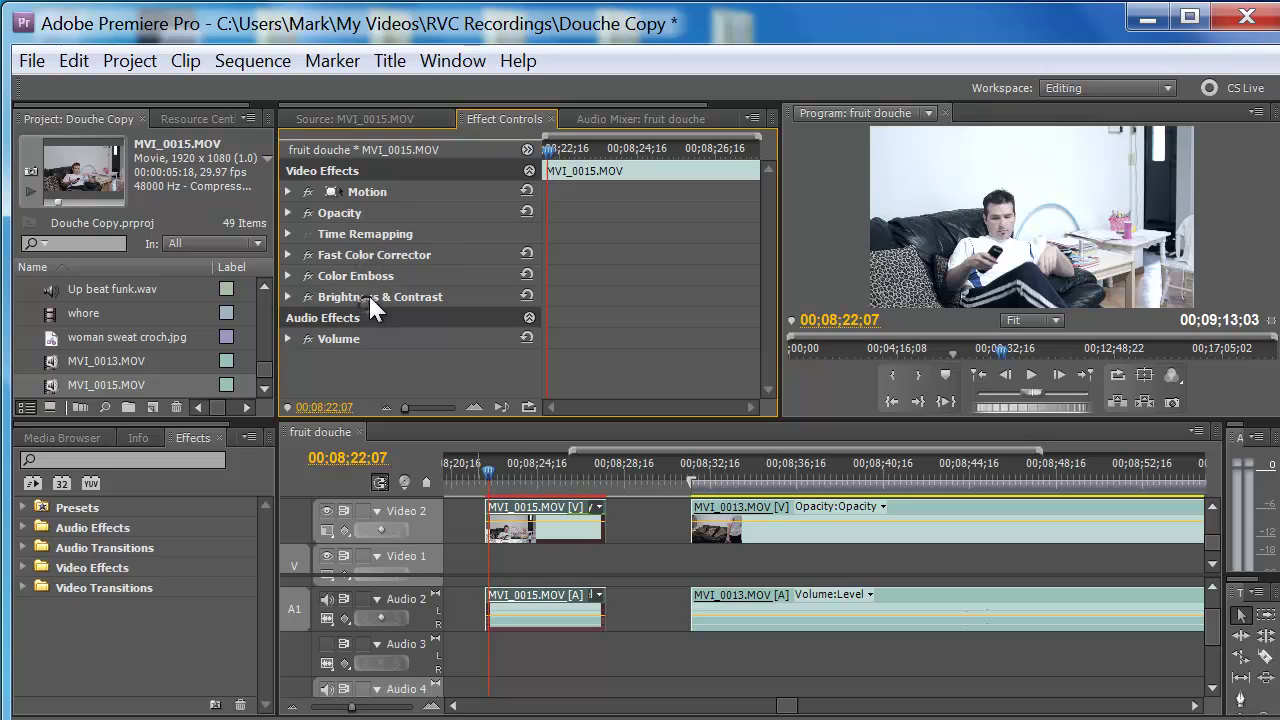
{"action": "left_click", "coordinate": [368, 293], "text": "ctrl"}
{"action": "left_click", "coordinate": [373, 275], "text": "ctrl"}
{"action": "left_click", "coordinate": [379, 257], "text": "ctrl"}
{"action": "key", "text": "Delete"}
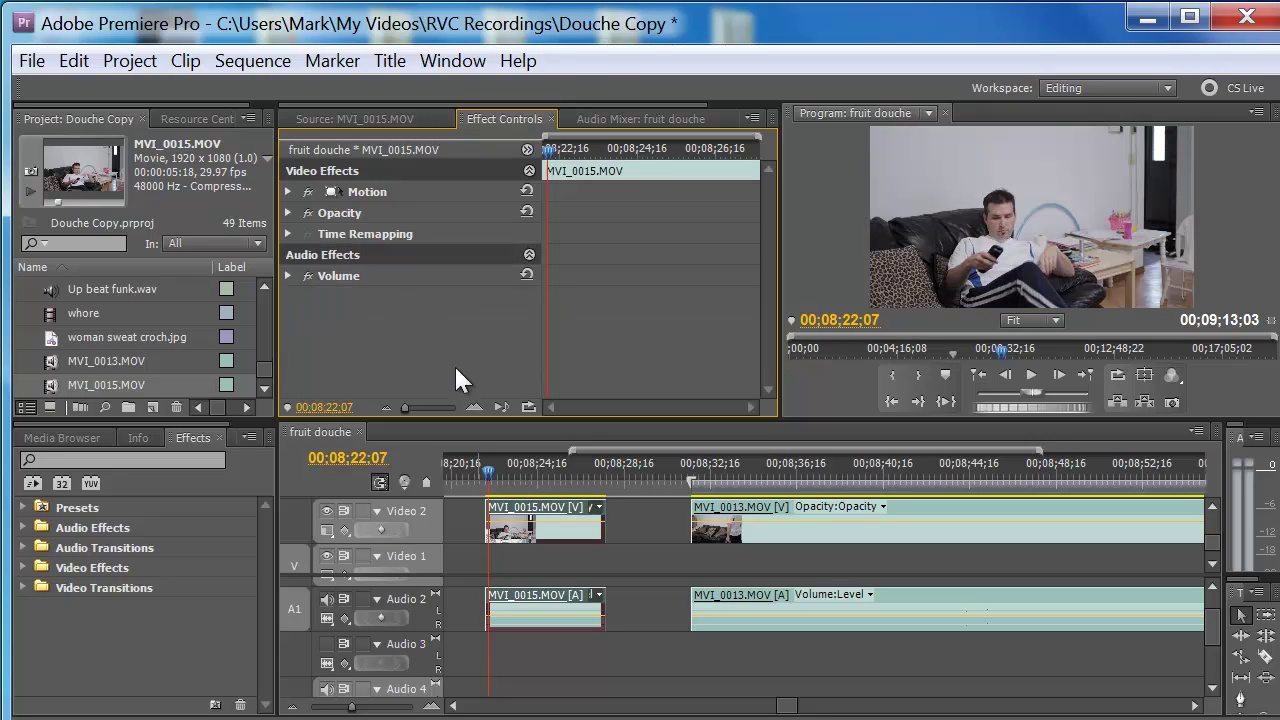
Step: Play back the MVI_0015.MOV clip without effects and move the playhead to 00;08;35;23 over MVI_0013.MOV
{"action": "key", "text": "space"}
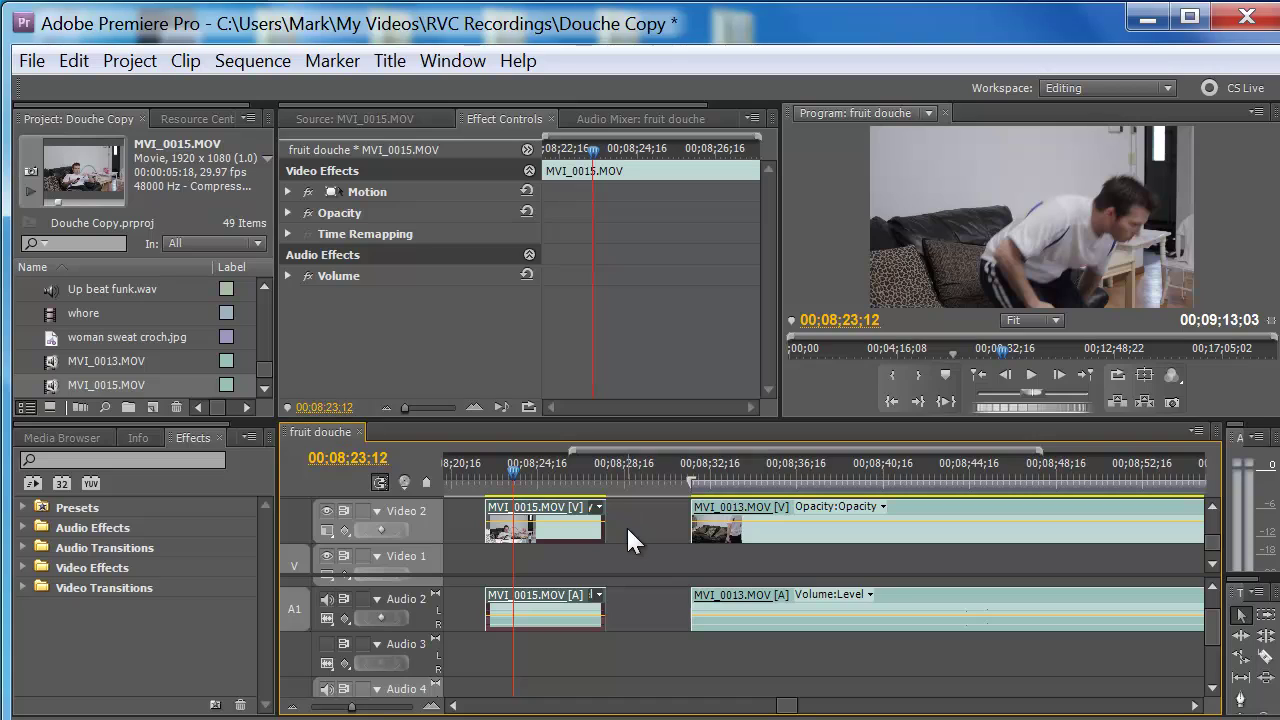
{"action": "left_click", "coordinate": [502, 473]}
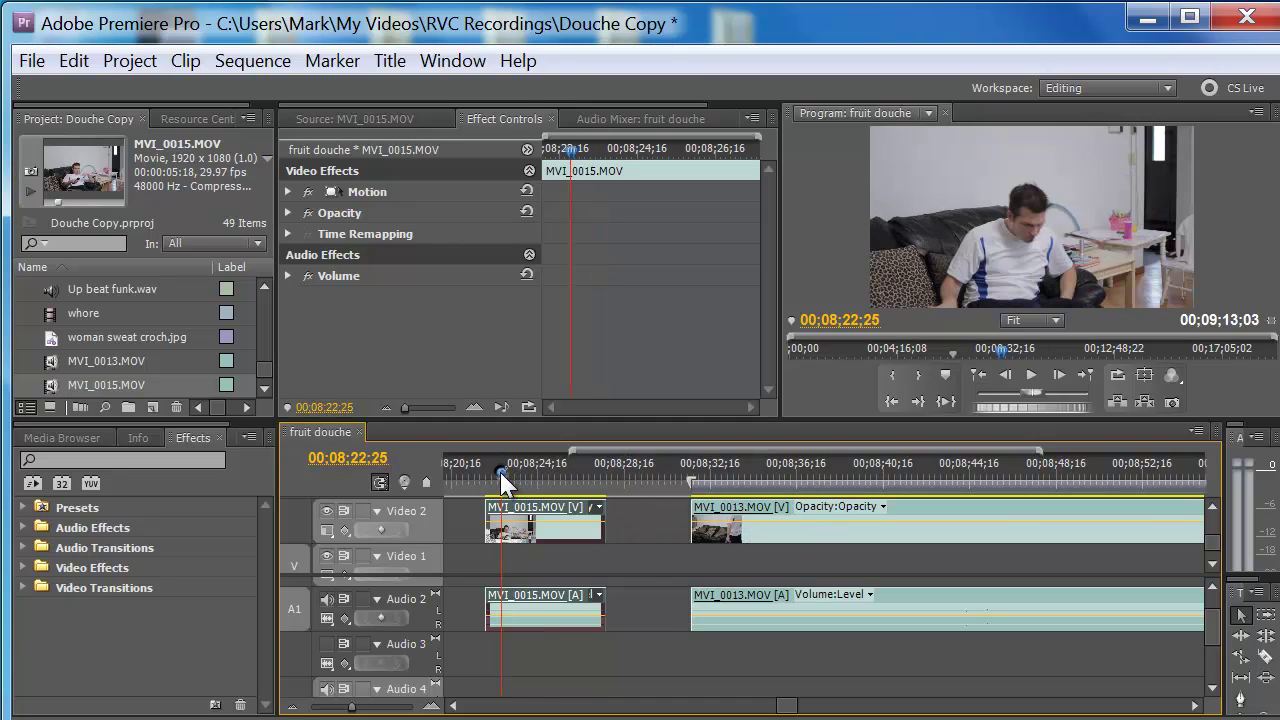
{"action": "left_click", "coordinate": [738, 456]}
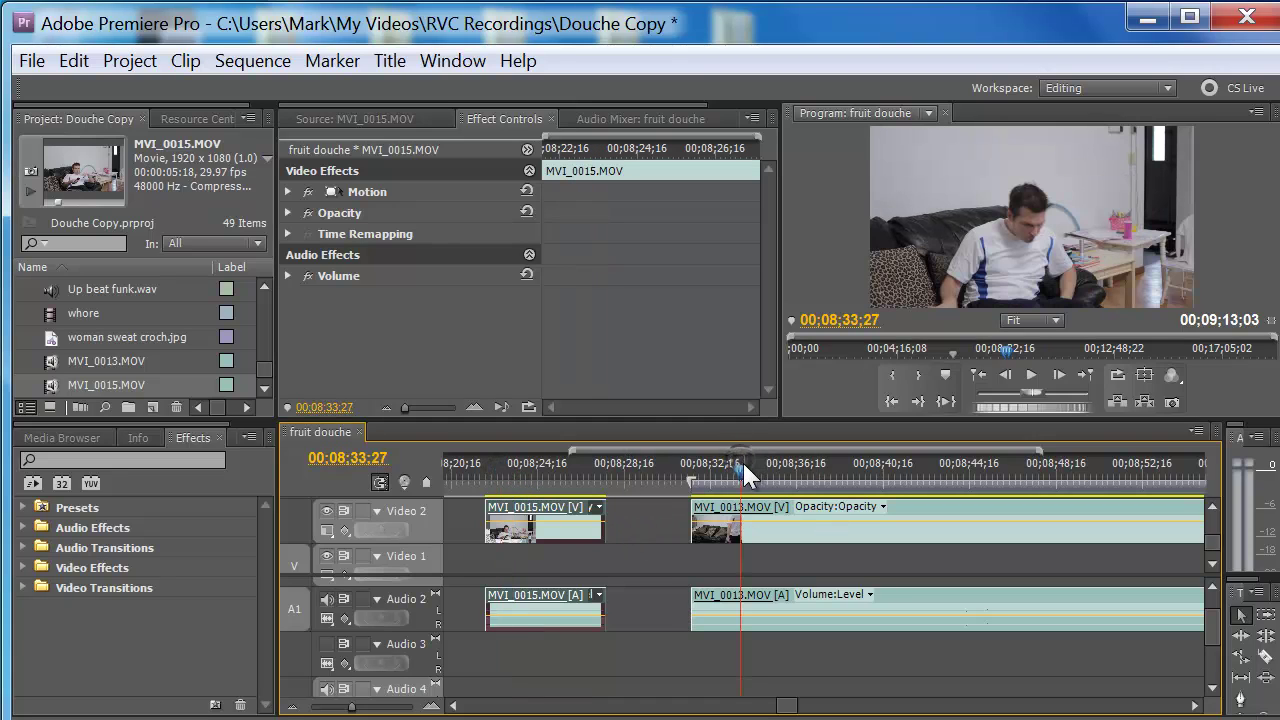
{"action": "left_click_drag", "start_coordinate": [724, 474], "coordinate": [780, 480]}
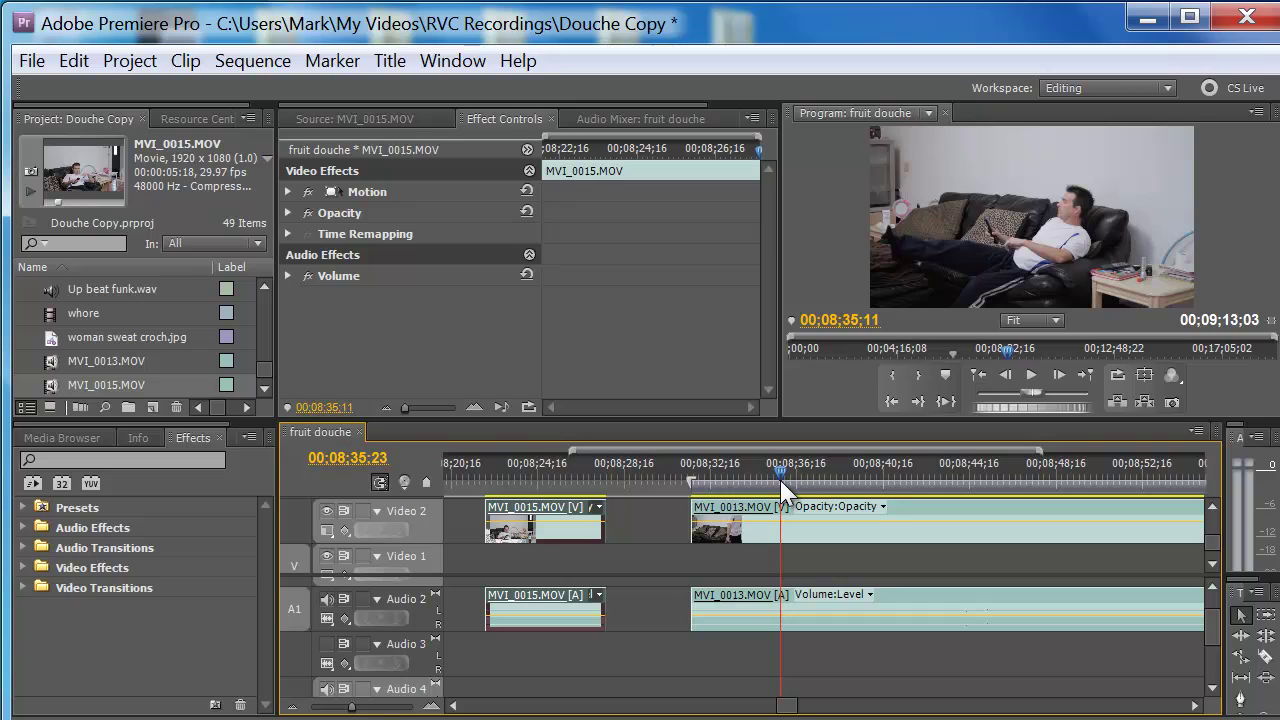
Step: Try the Color Corrector Preset Nice preset on the MVI_0013.MOV clip and undo it
{"action": "left_click", "coordinate": [22, 507]}
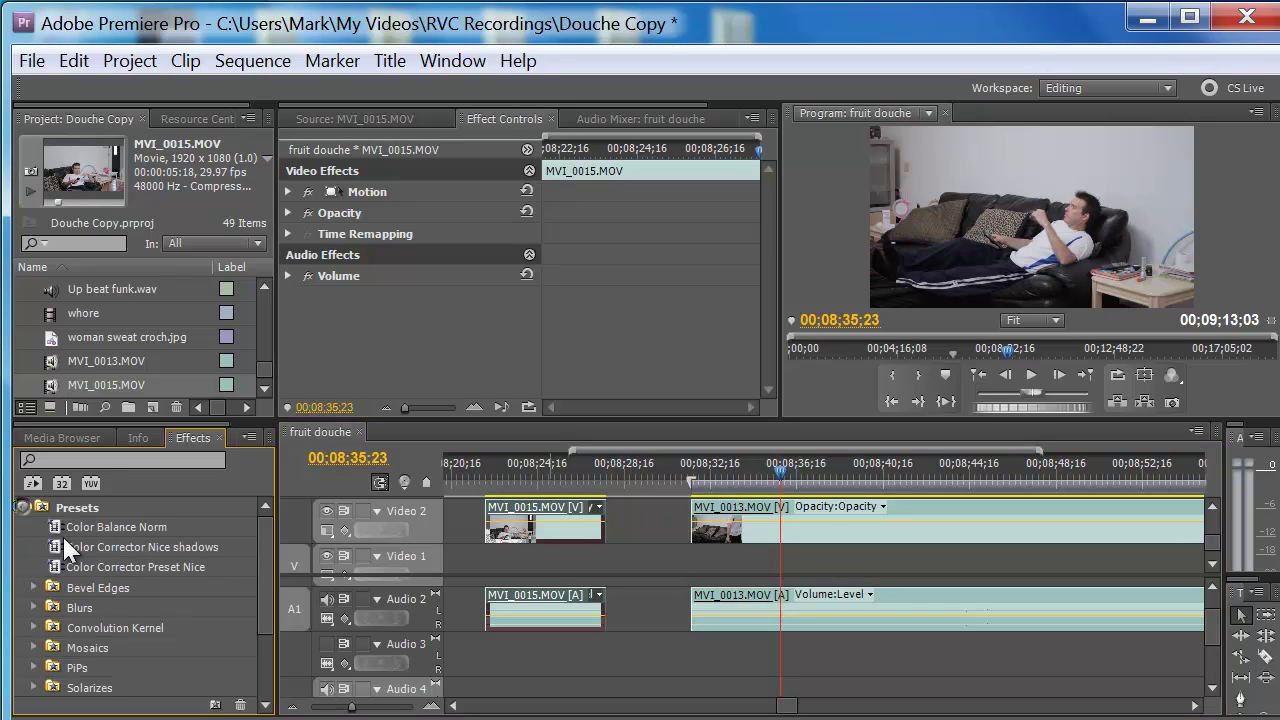
{"action": "mouse_move", "coordinate": [58, 563]}
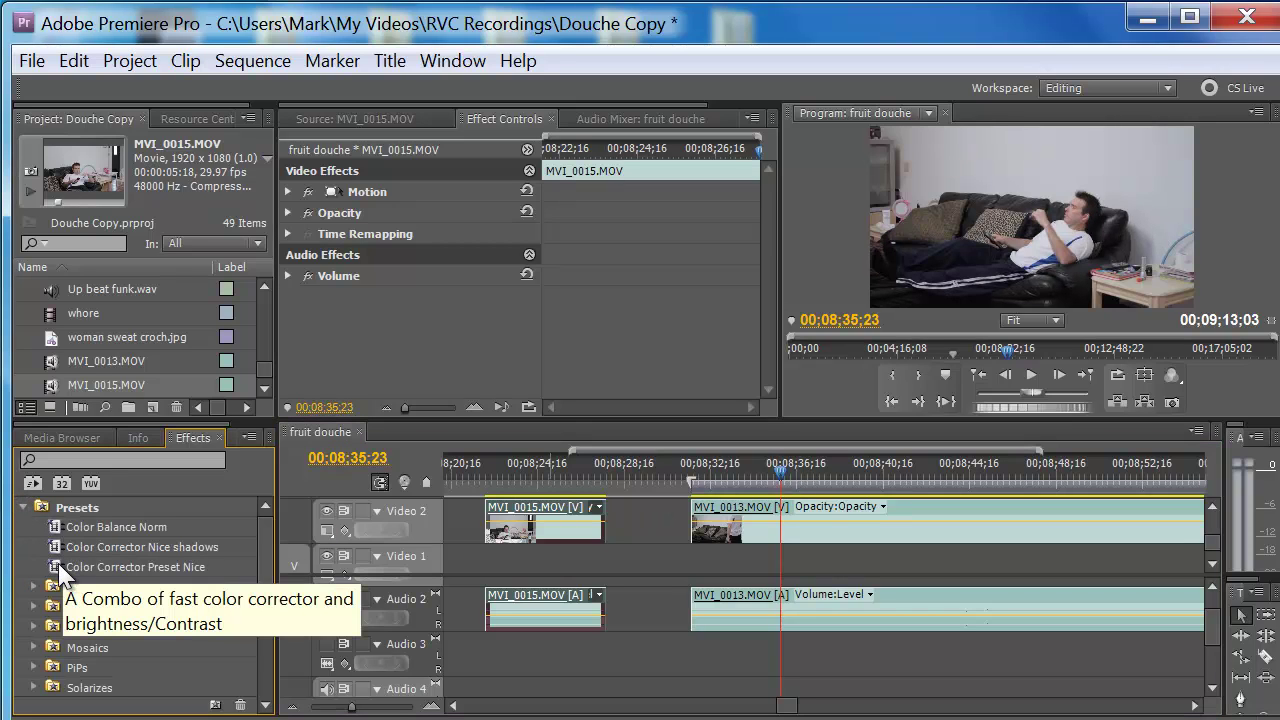
{"action": "left_click_drag", "start_coordinate": [58, 563], "coordinate": [758, 522]}
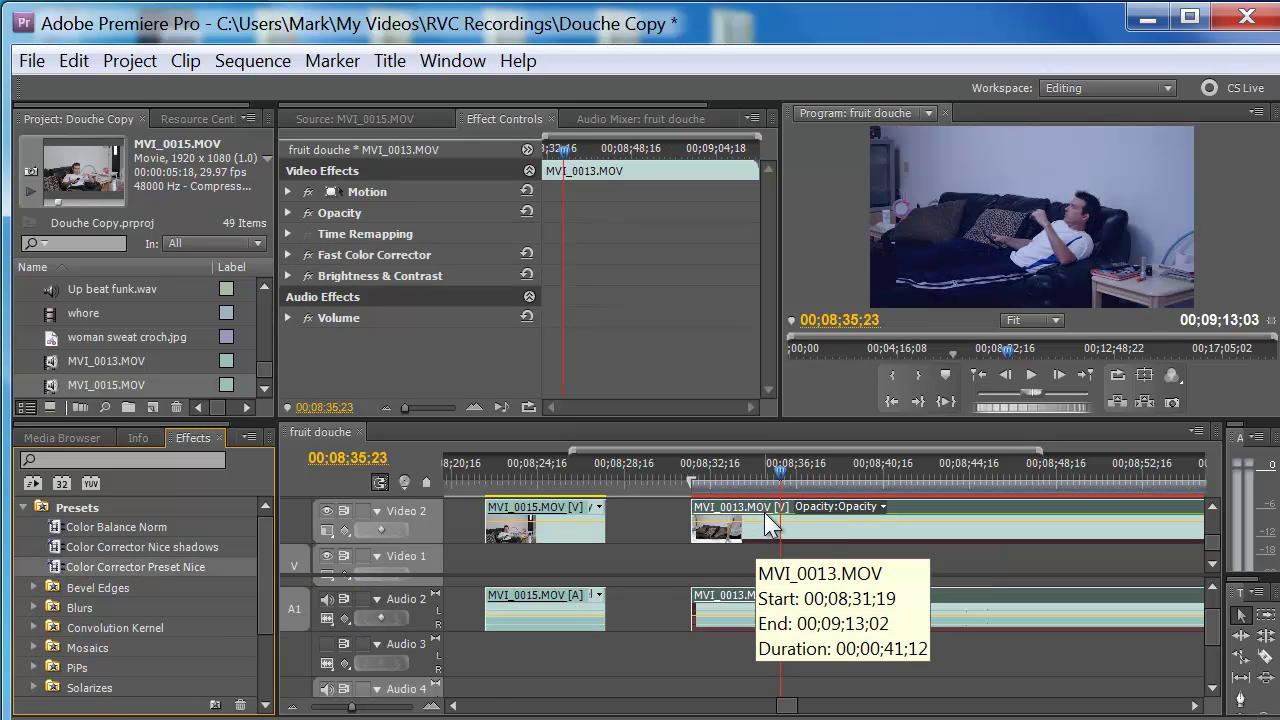
{"action": "key", "text": "ctrl+z"}
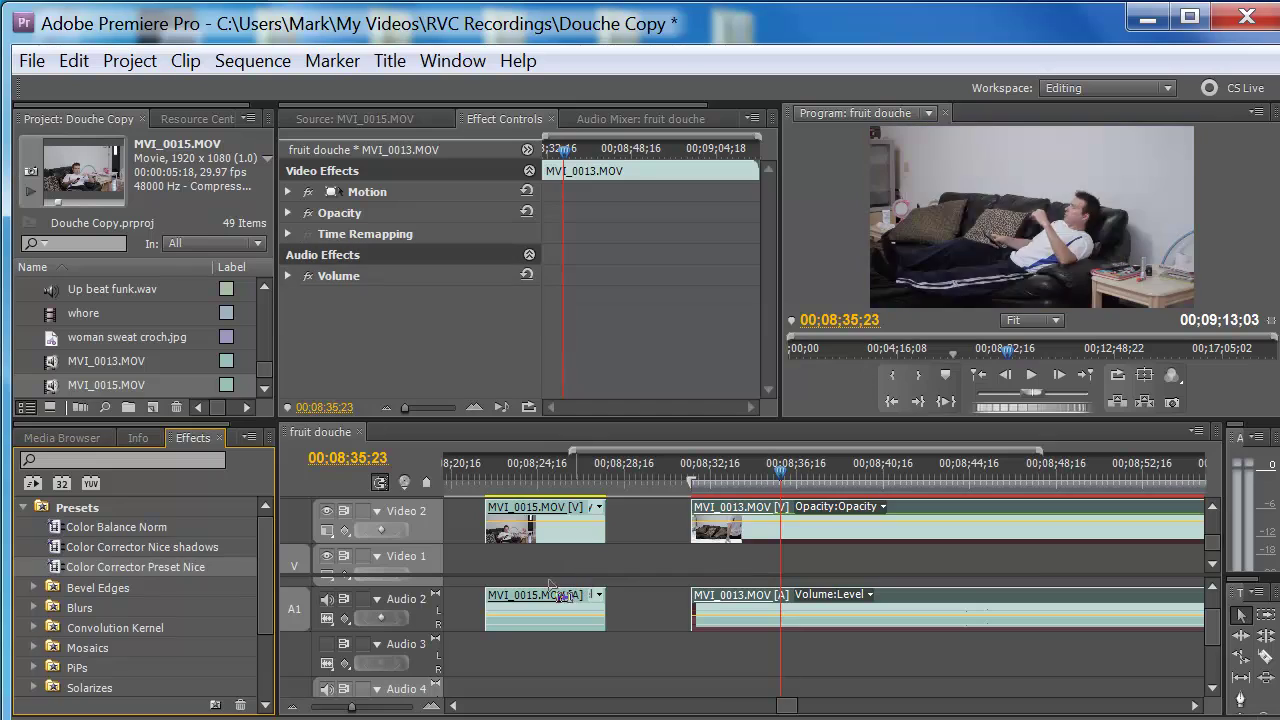
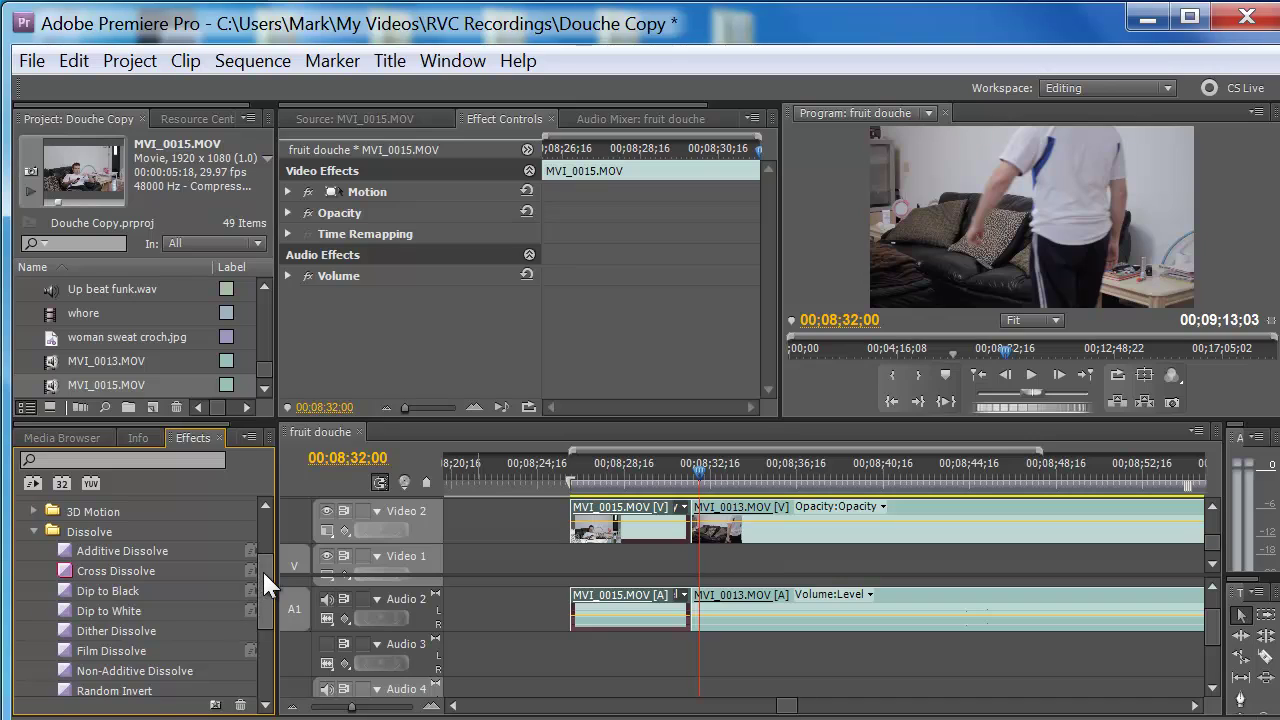
Step: Apply the Cross Dissolve transition at the video cut between MVI_0015.MOV and MVI_0013.MOV
{"action": "scroll", "coordinate": [267, 589], "scroll_direction": "down", "scroll_amount": 3}
{"action": "scroll", "coordinate": [267, 576], "scroll_direction": "up", "scroll_amount": 2}
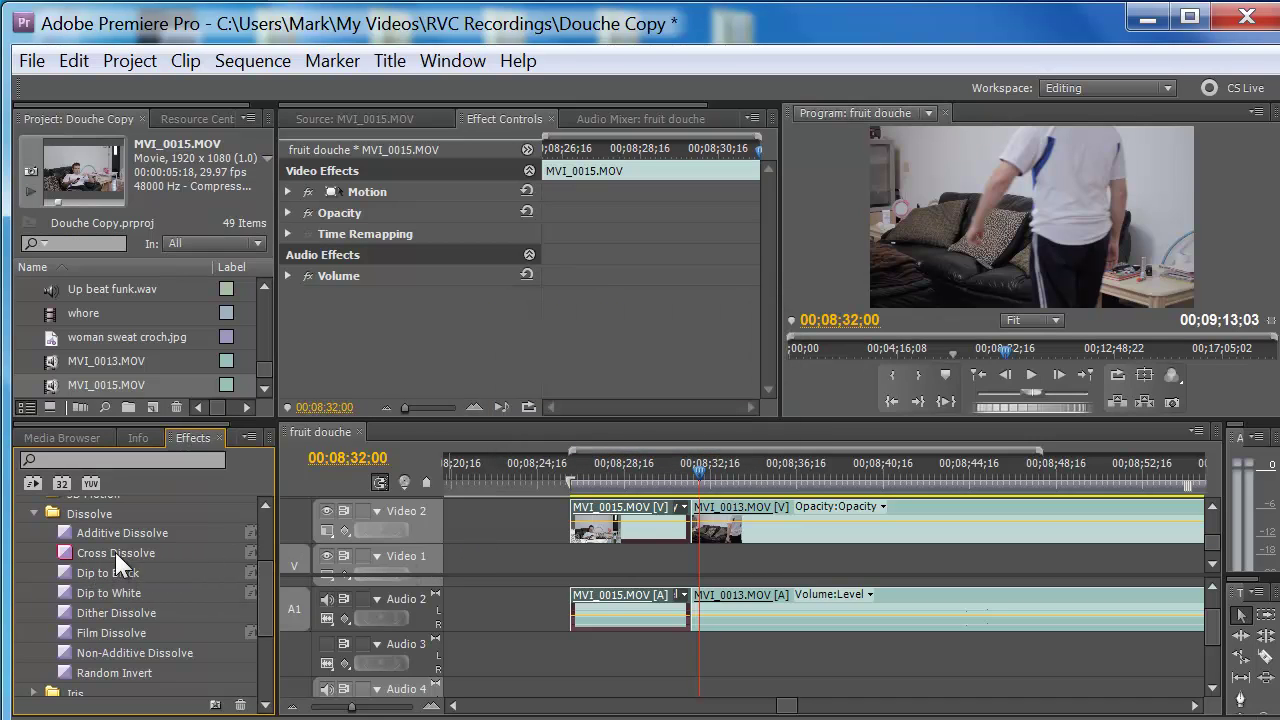
{"action": "left_click", "coordinate": [56, 552]}
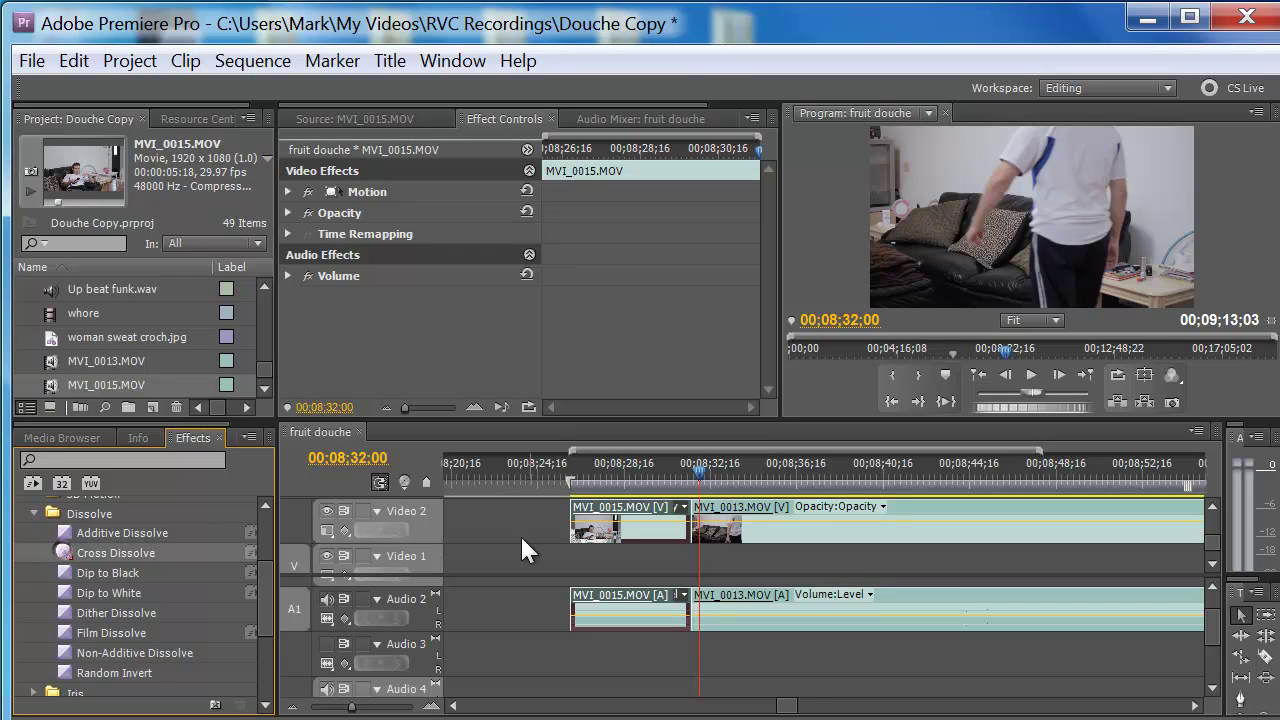
{"action": "left_click_drag", "start_coordinate": [521, 540], "coordinate": [696, 521]}
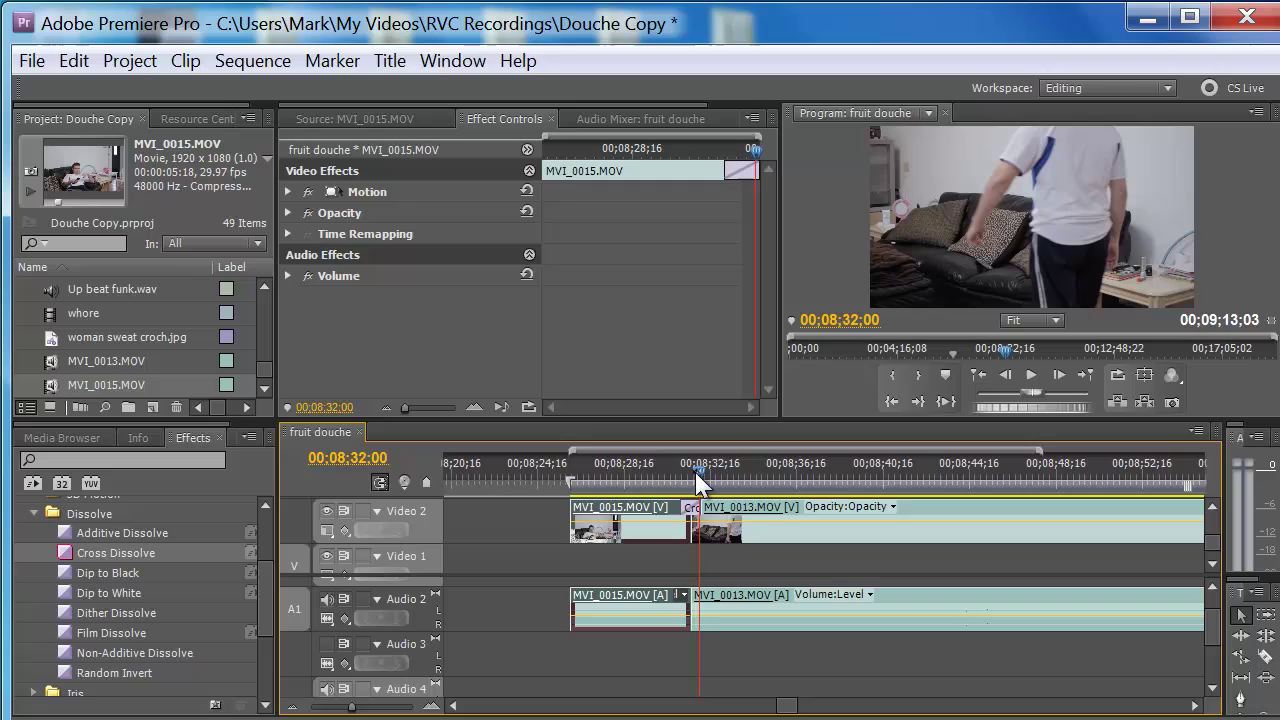
Step: Scrub and step through the Cross Dissolve between the two clips, and undo the transition
{"action": "left_click", "coordinate": [693, 472]}
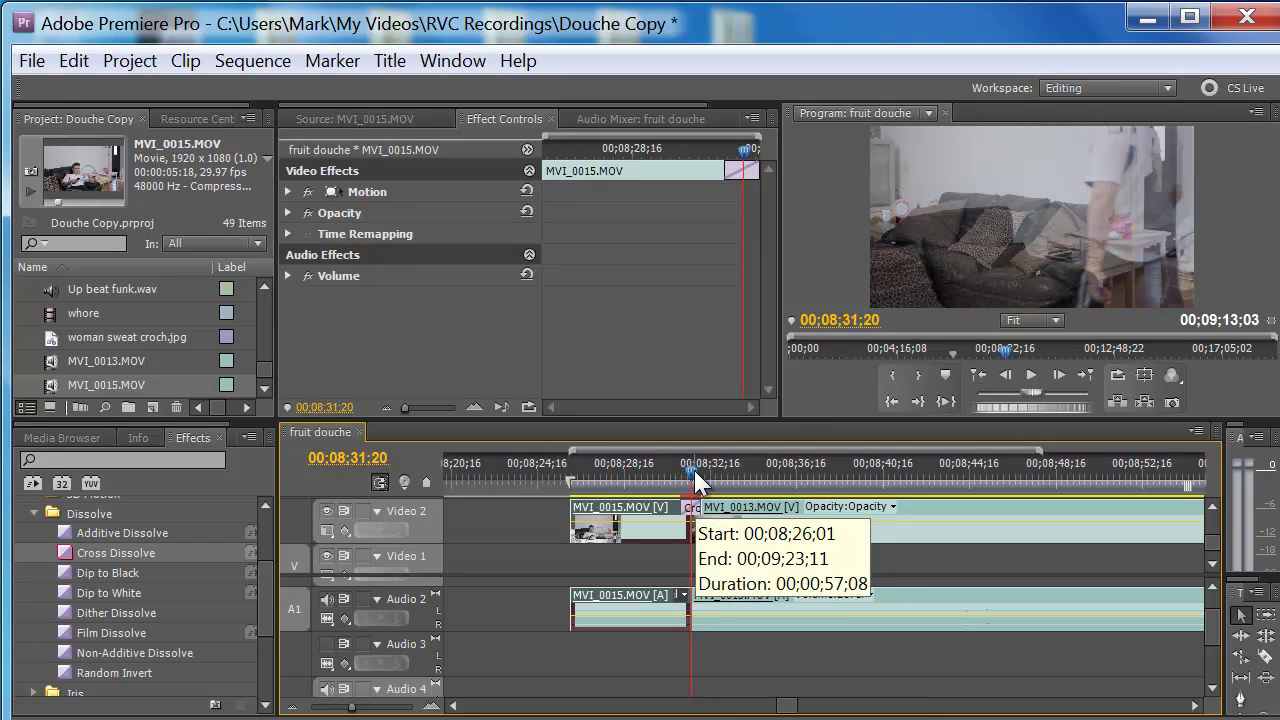
{"action": "key", "text": "Left"}
{"action": "key", "text": "Left"}
{"action": "key", "text": "Left"}
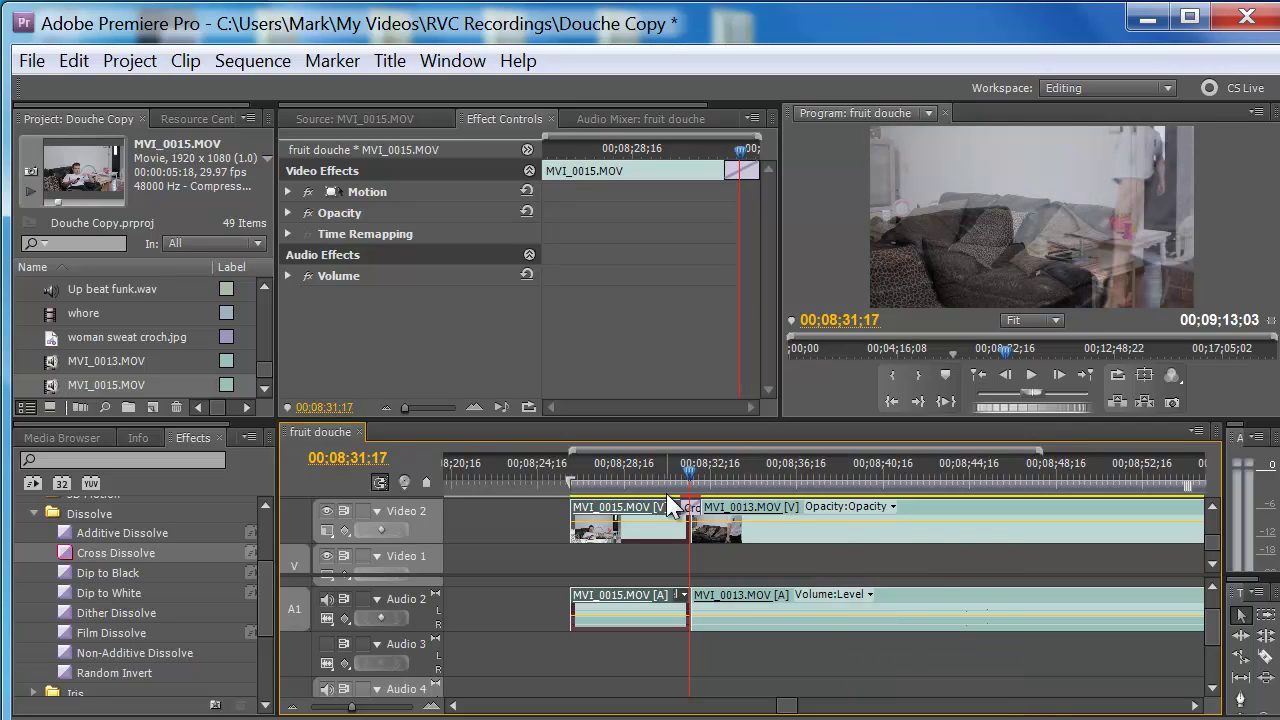
{"action": "left_click", "coordinate": [681, 466]}
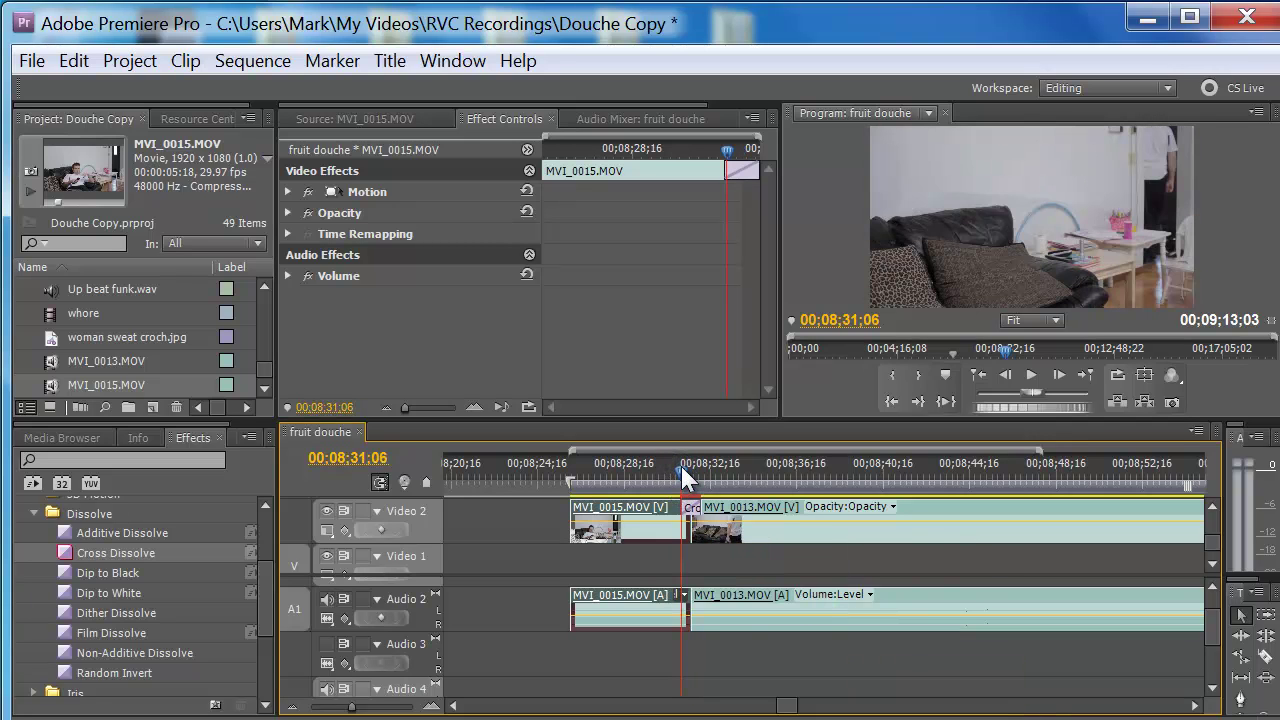
{"action": "left_click_drag", "start_coordinate": [682, 466], "coordinate": [660, 490]}
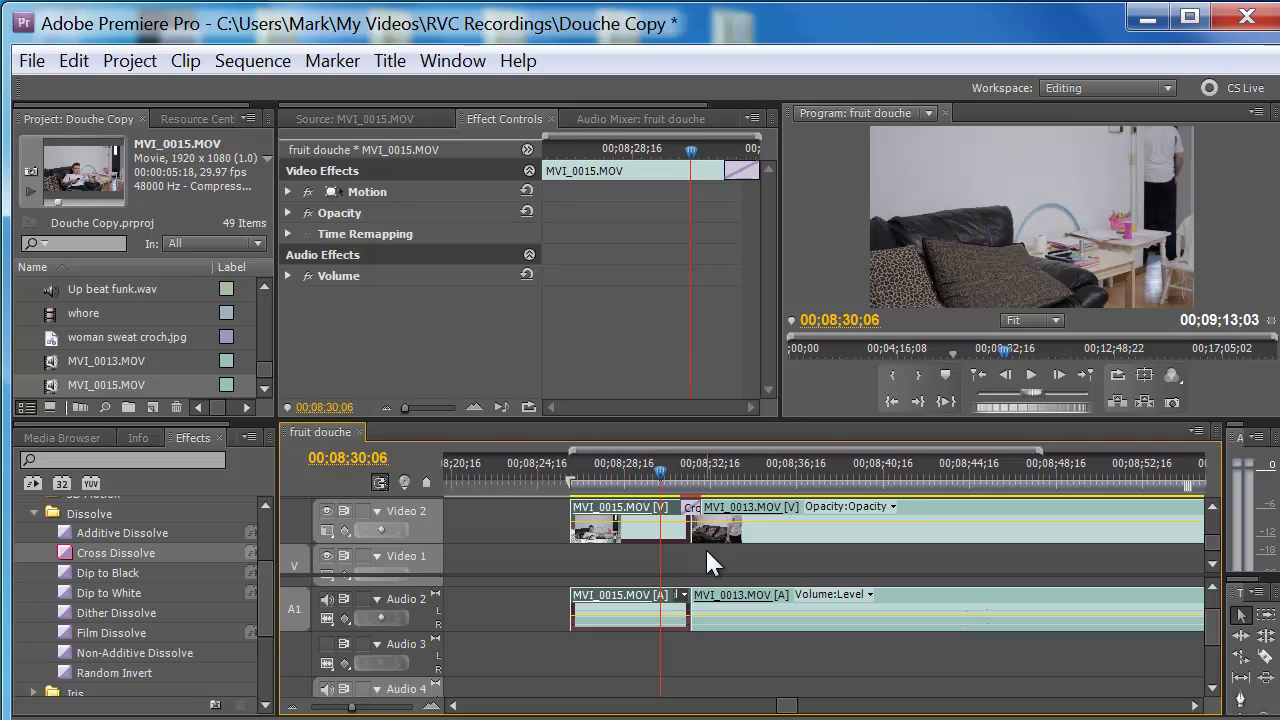
{"action": "key", "text": "ctrl+z"}
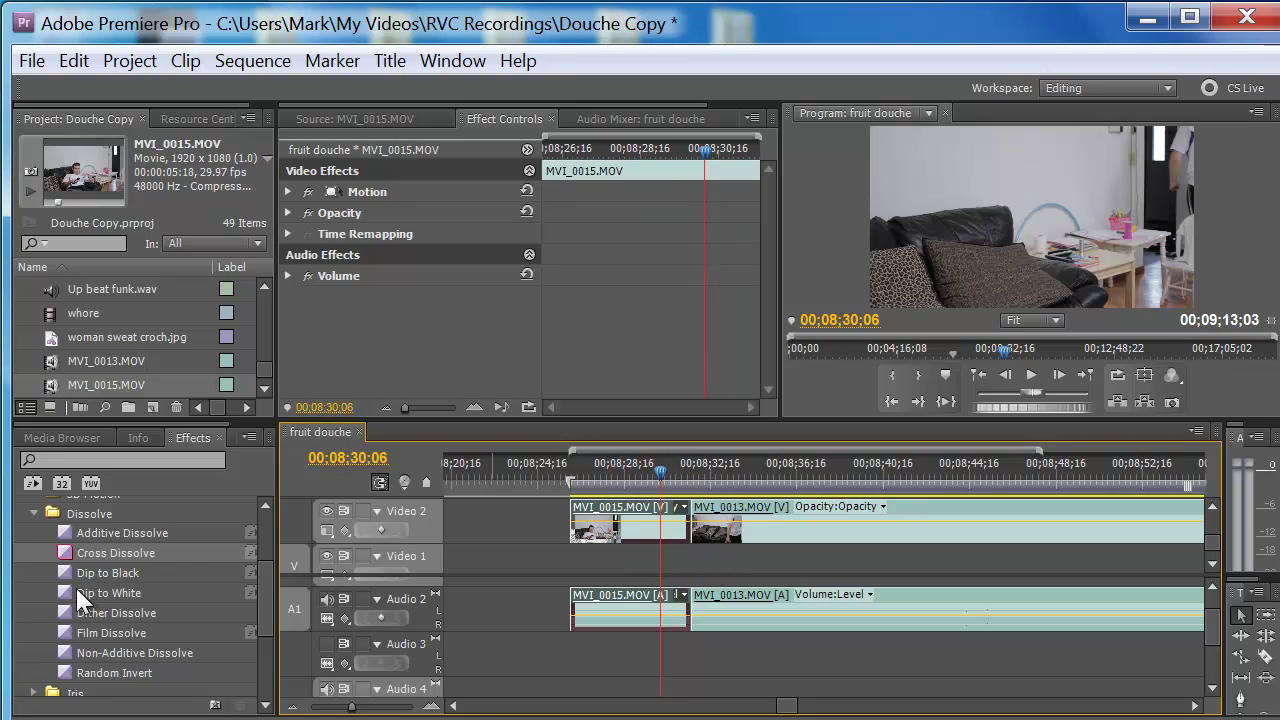
Step: Try the Dither Dissolve transition at the cut between the two clips, preview it at 00;08;31;17 and undo it
{"action": "left_click_drag", "start_coordinate": [66, 613], "coordinate": [689, 480]}
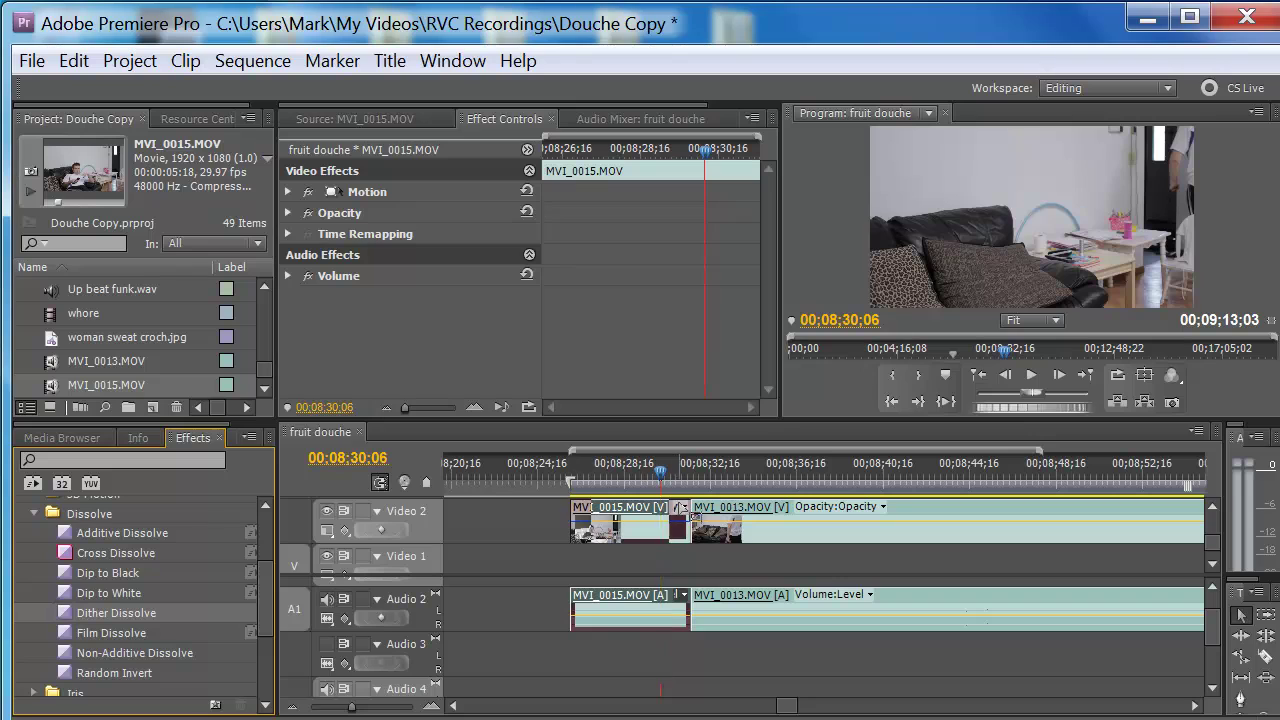
{"action": "left_click", "coordinate": [683, 473]}
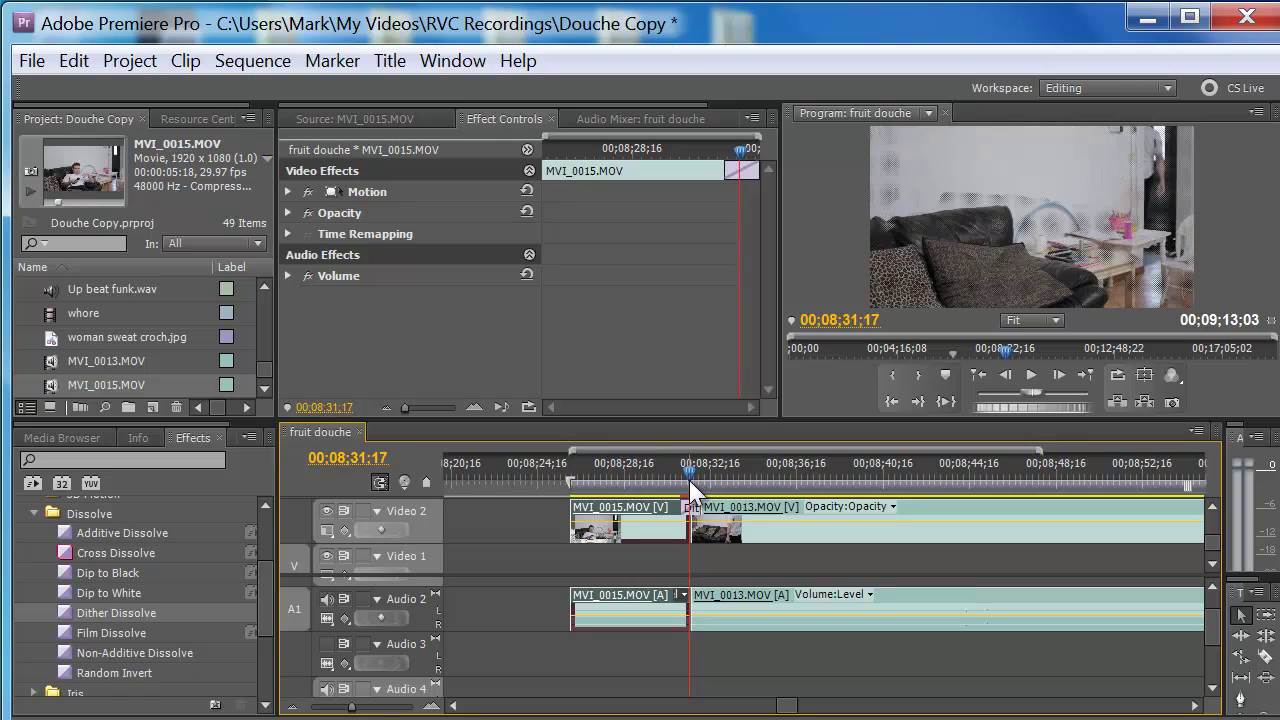
{"action": "key", "text": "ctrl+z"}
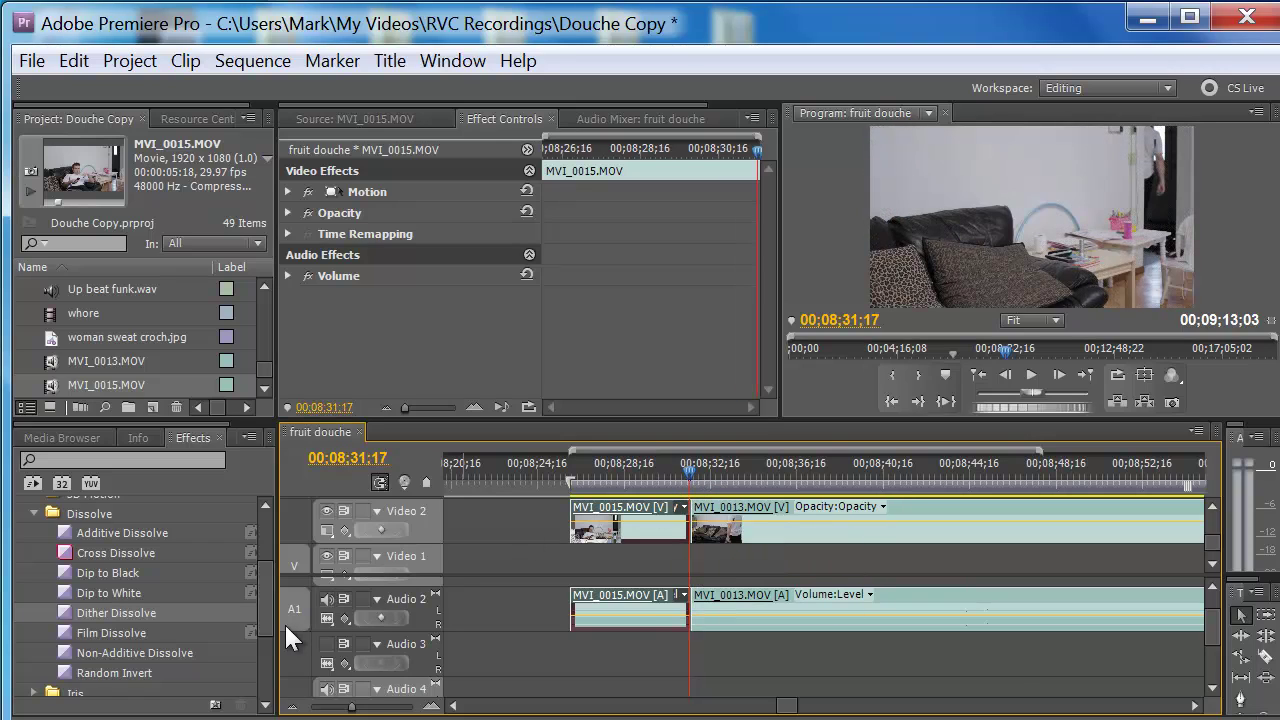
Step: Find the Slash Slide transition in the Slide folder and apply it at the cut between the two clips
{"action": "left_click", "coordinate": [32, 513]}
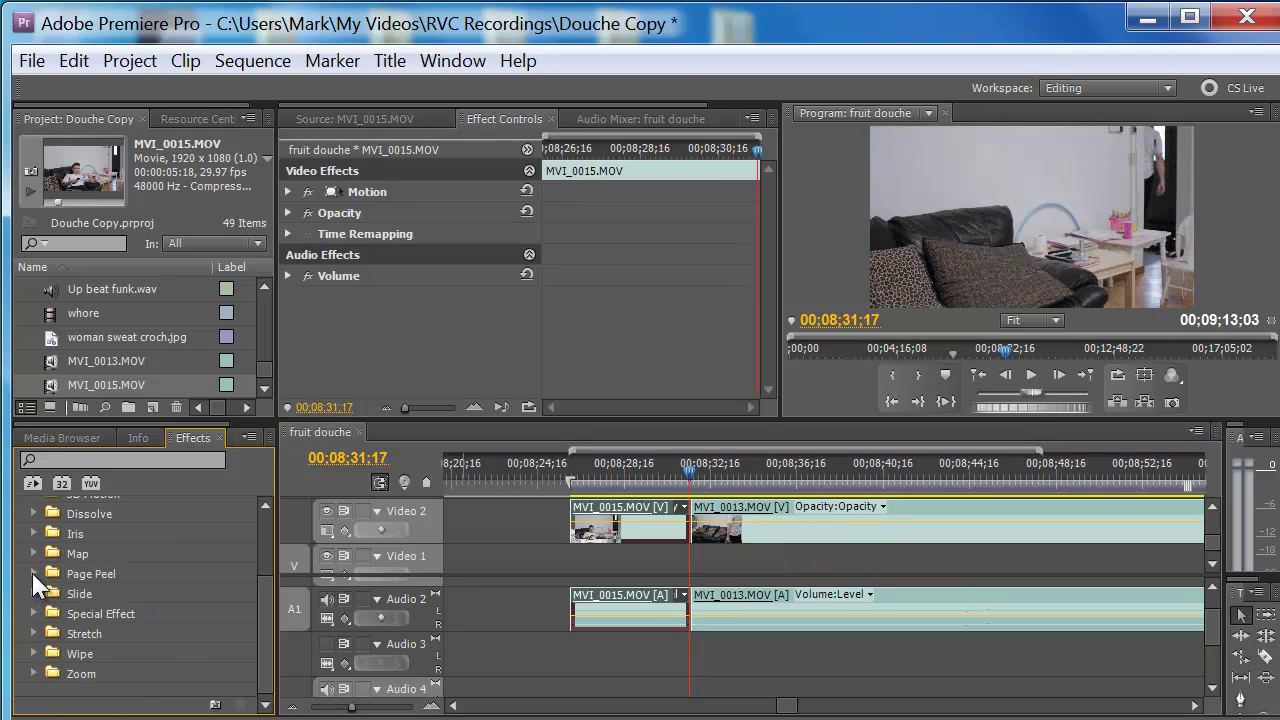
{"action": "left_click", "coordinate": [34, 591]}
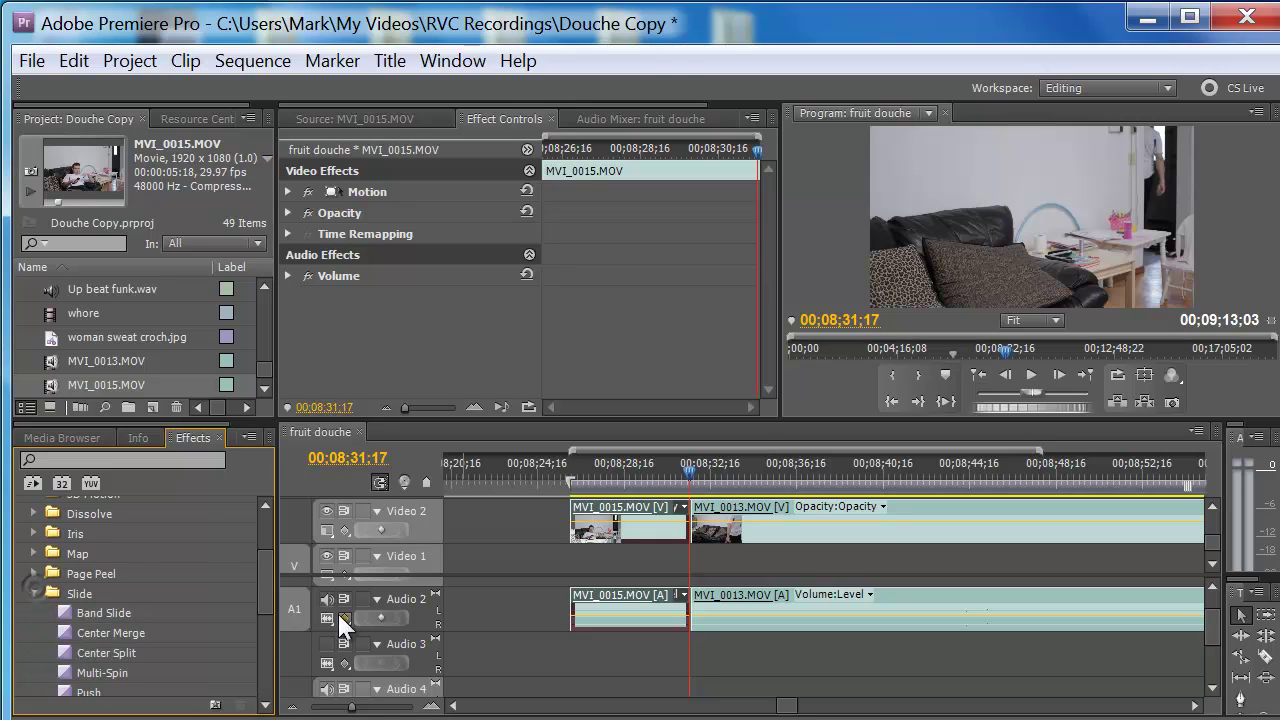
{"action": "left_click_drag", "start_coordinate": [266, 556], "coordinate": [295, 607]}
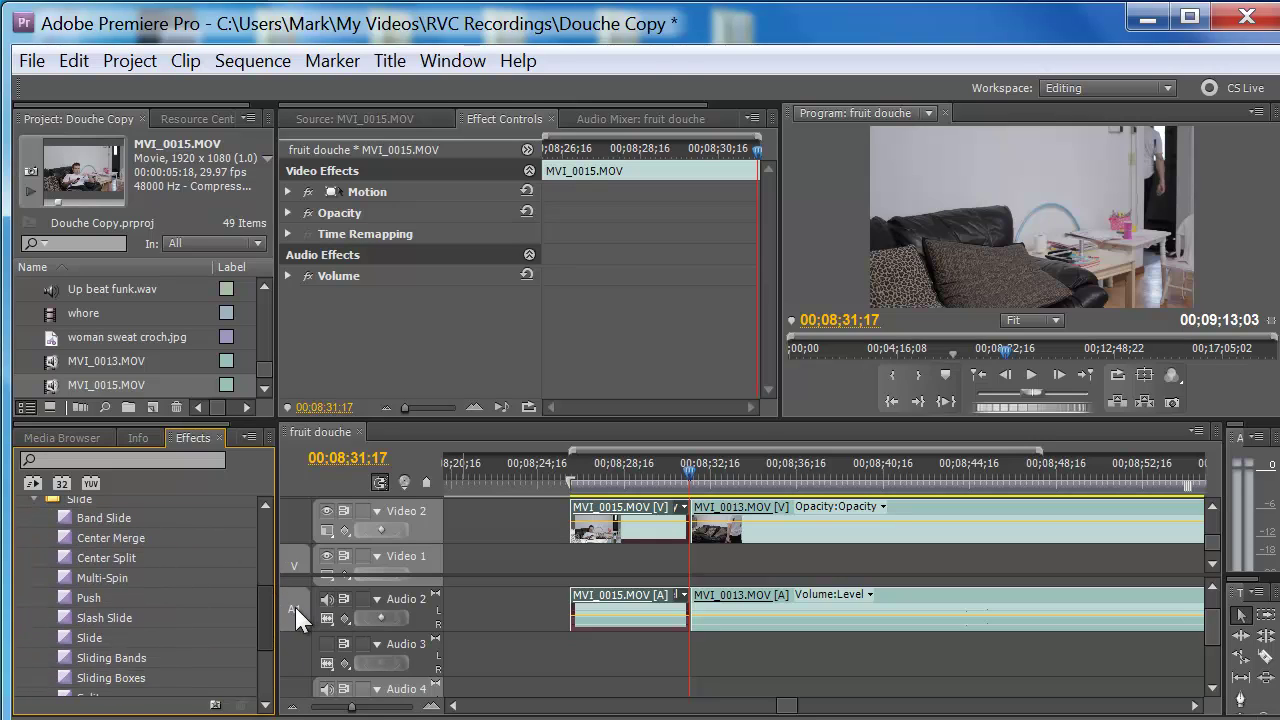
{"action": "scroll", "coordinate": [150, 580], "scroll_direction": "down", "scroll_amount": 1}
{"action": "left_click_drag", "start_coordinate": [75, 561], "coordinate": [686, 481]}
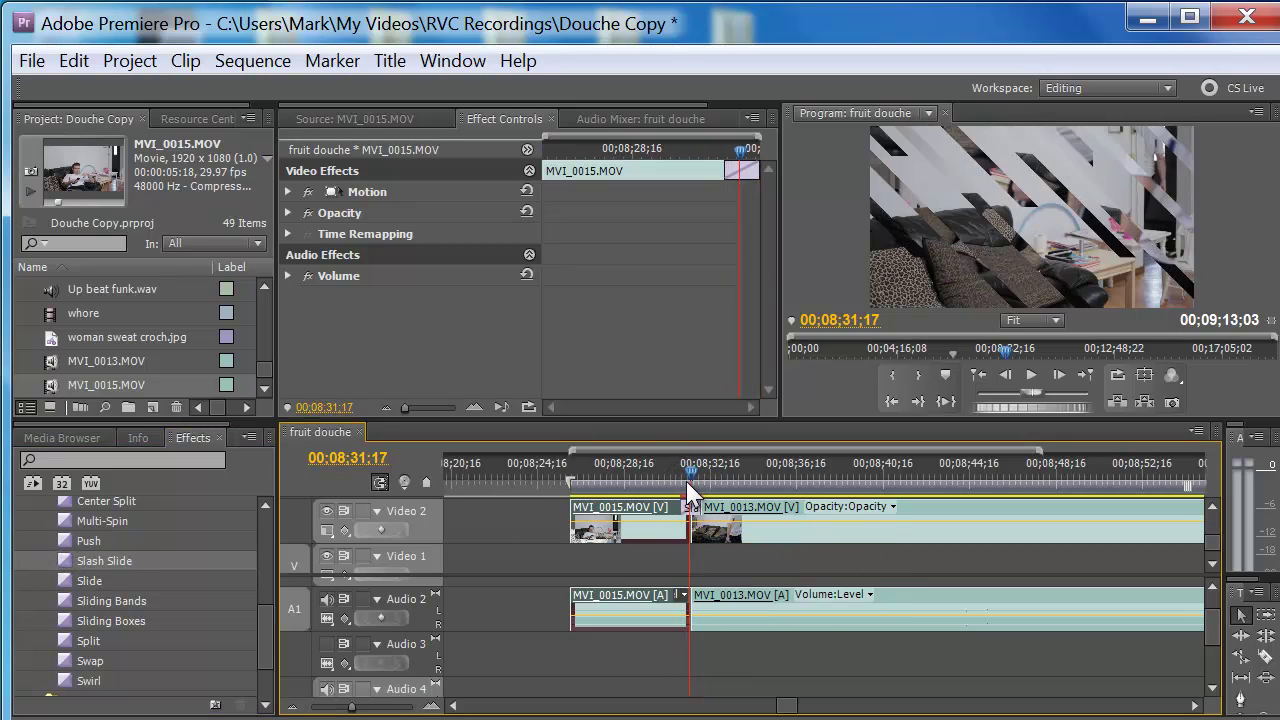
Step: Play through the Slash Slide transition and undo it
{"action": "key", "text": "space"}
{"action": "key", "text": "space"}
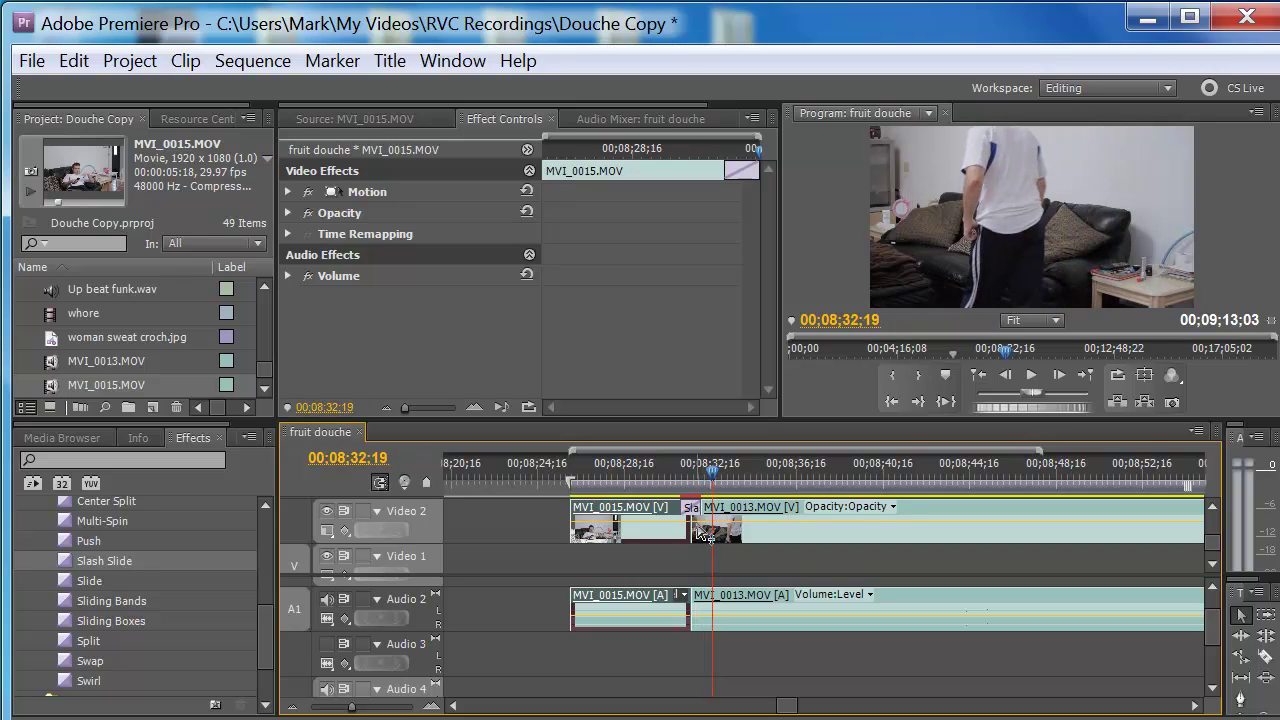
{"action": "key", "text": "ctrl+z"}
Step: Try the Center Split transition at the cut between the two clips, preview it up to 00;08;31;29 and undo it
{"action": "left_click", "coordinate": [681, 462]}
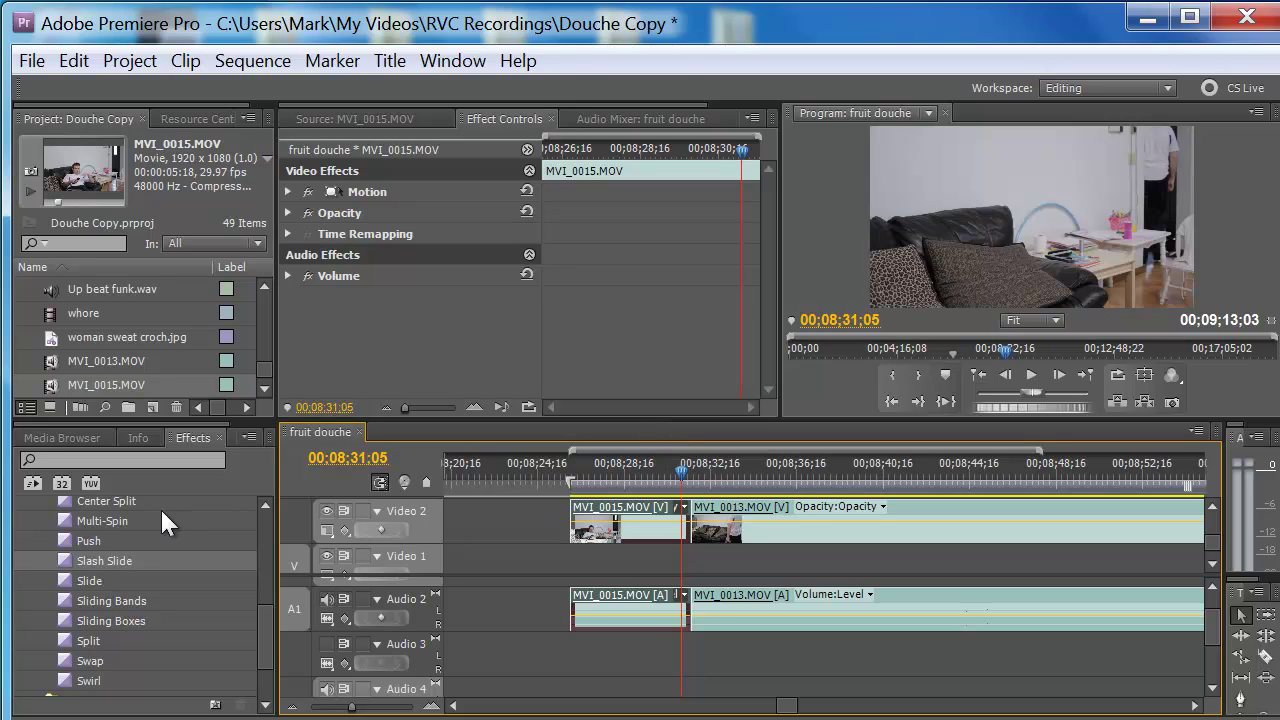
{"action": "left_click_drag", "start_coordinate": [160, 503], "coordinate": [688, 518]}
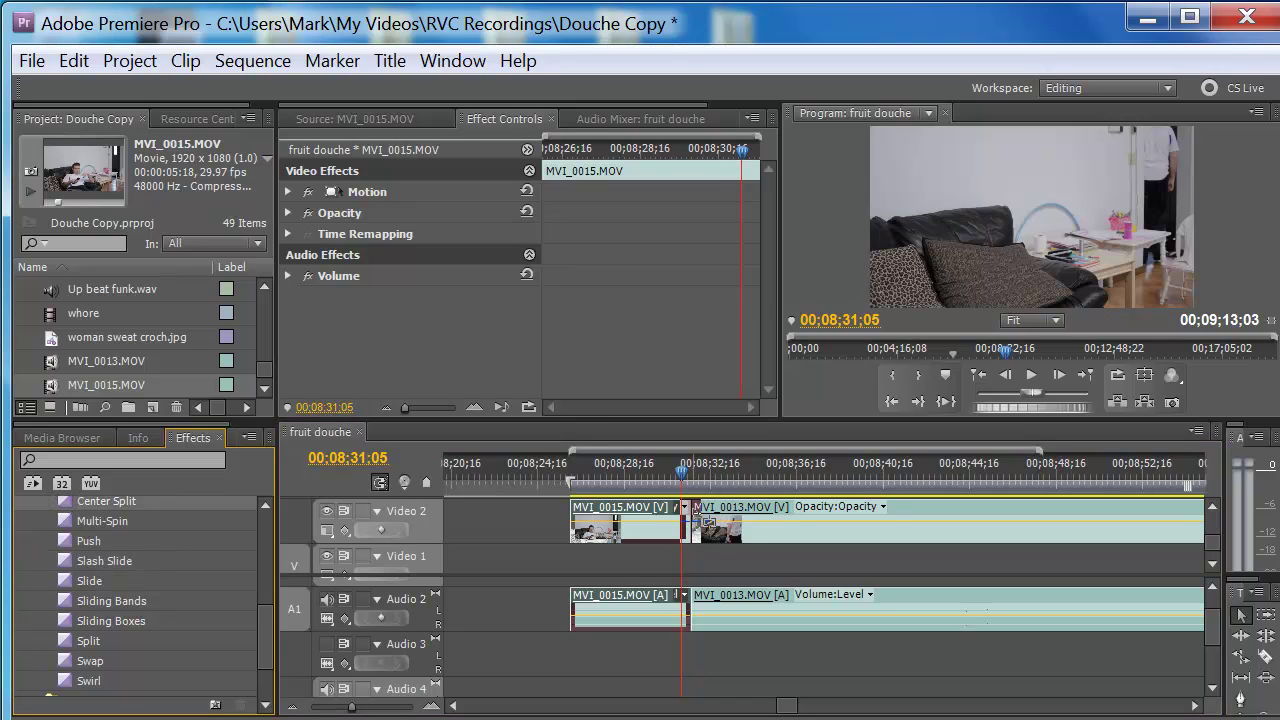
{"action": "mouse_move", "coordinate": [684, 467]}
{"action": "left_mouse_down"}
{"action": "mouse_move", "coordinate": [671, 456]}
{"action": "mouse_move", "coordinate": [700, 465]}
{"action": "left_mouse_up"}
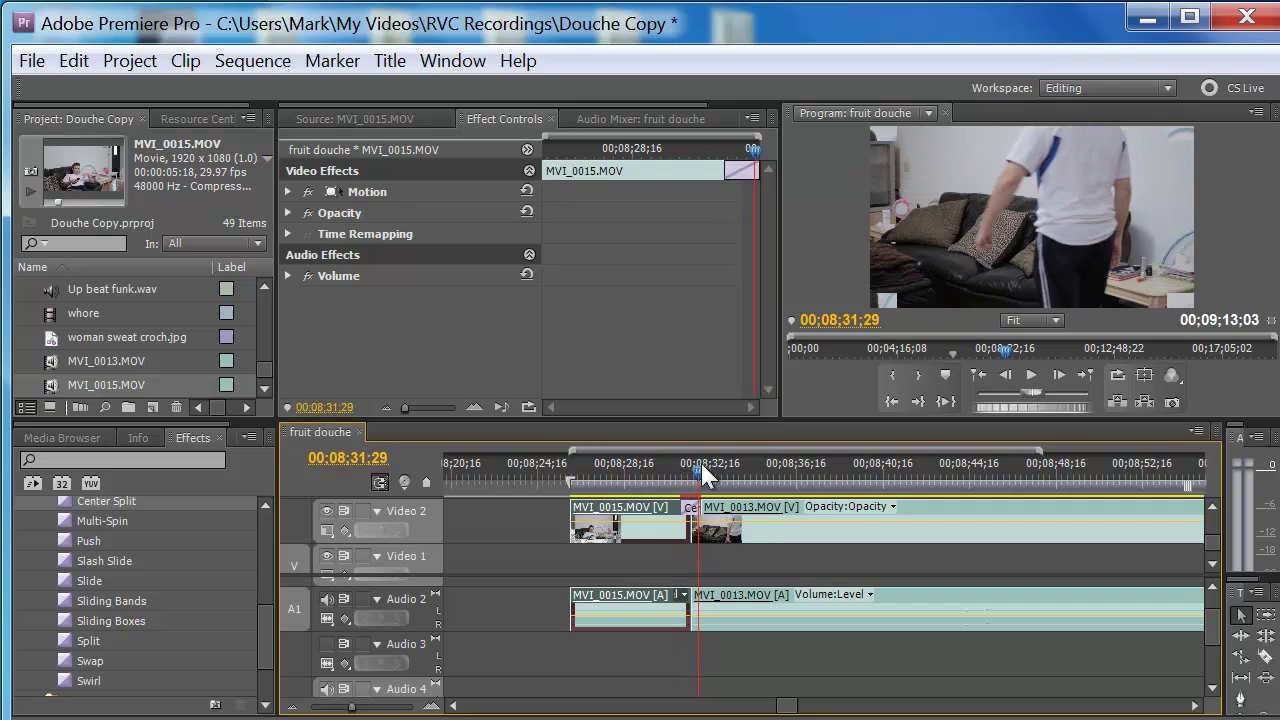
{"action": "key", "text": "ctrl+z"}
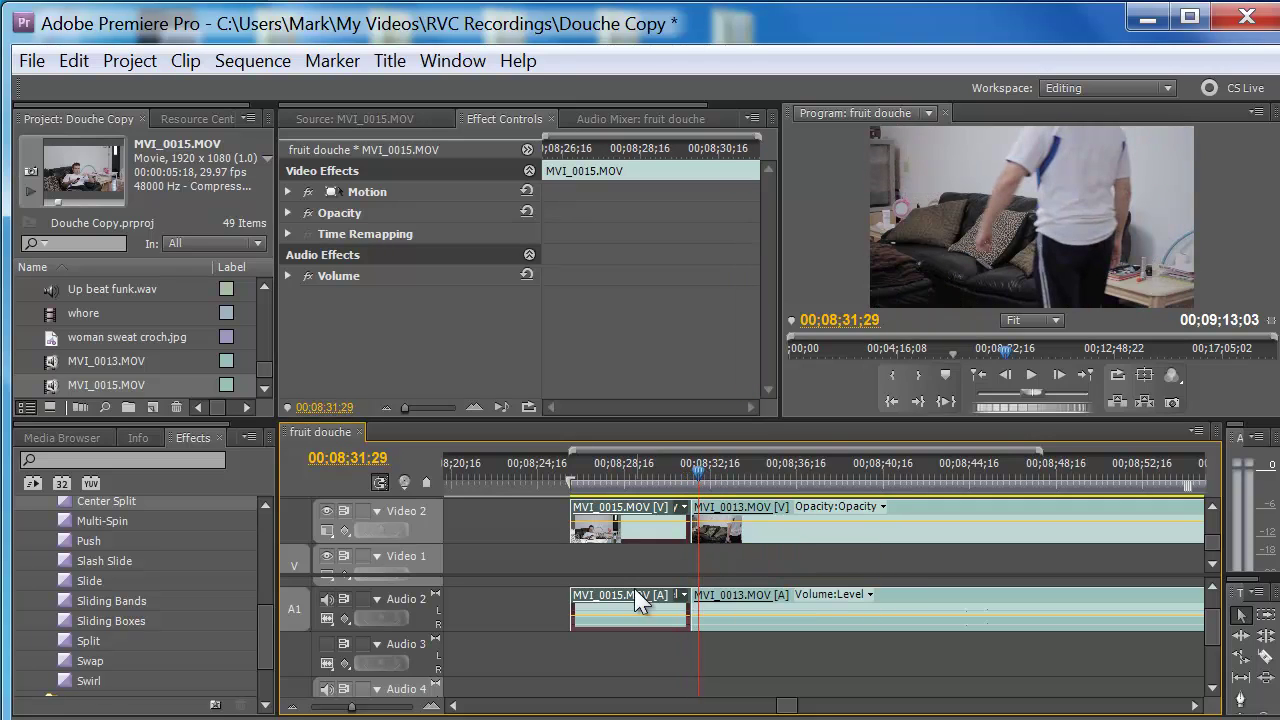
Step: Find the Page Turn transition in the Page Peel folder and apply it at the cut between the two clips
{"action": "scroll", "coordinate": [280, 651], "scroll_direction": "down", "scroll_amount": 1}
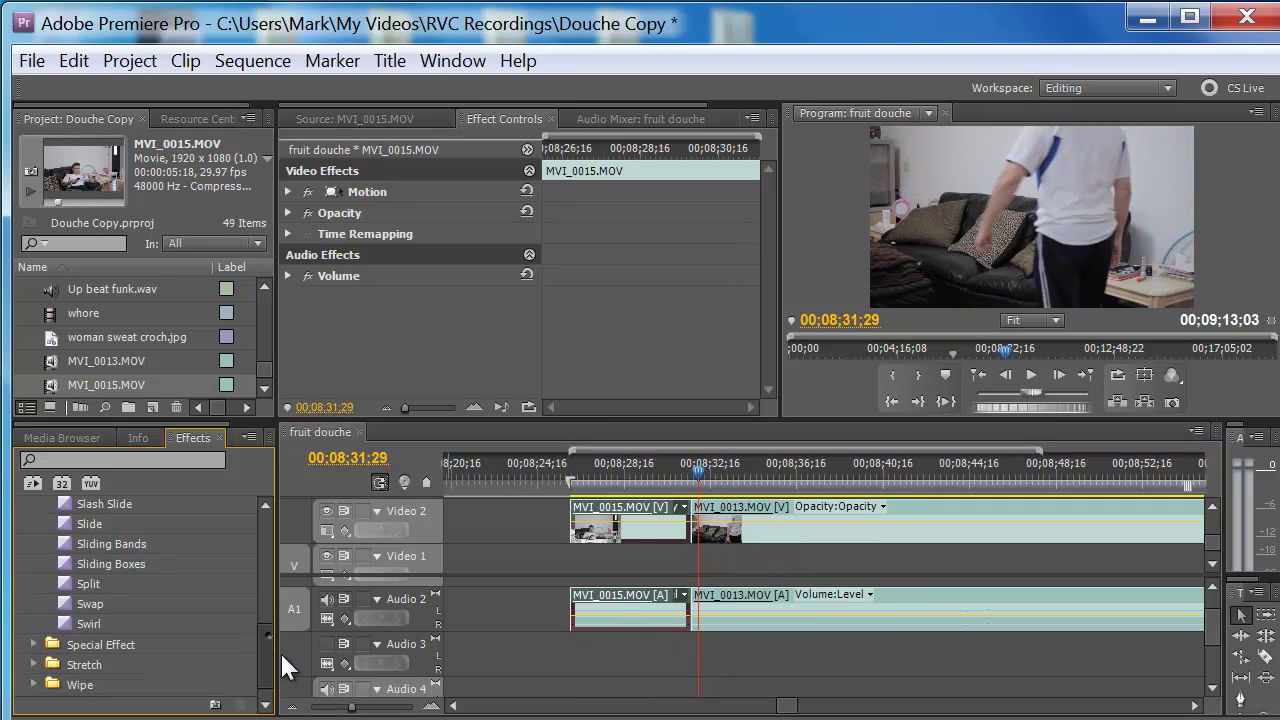
{"action": "scroll", "coordinate": [281, 630], "scroll_direction": "up", "scroll_amount": 4}
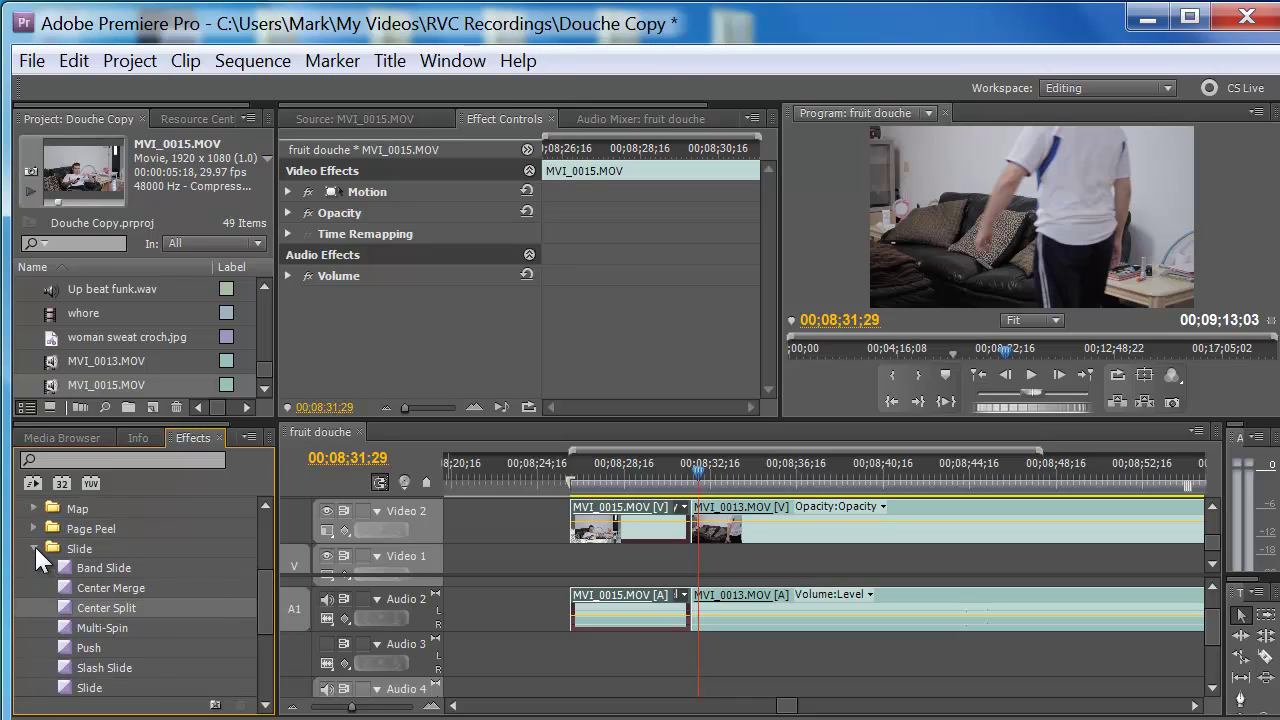
{"action": "left_click", "coordinate": [34, 546]}
{"action": "left_click", "coordinate": [33, 527]}
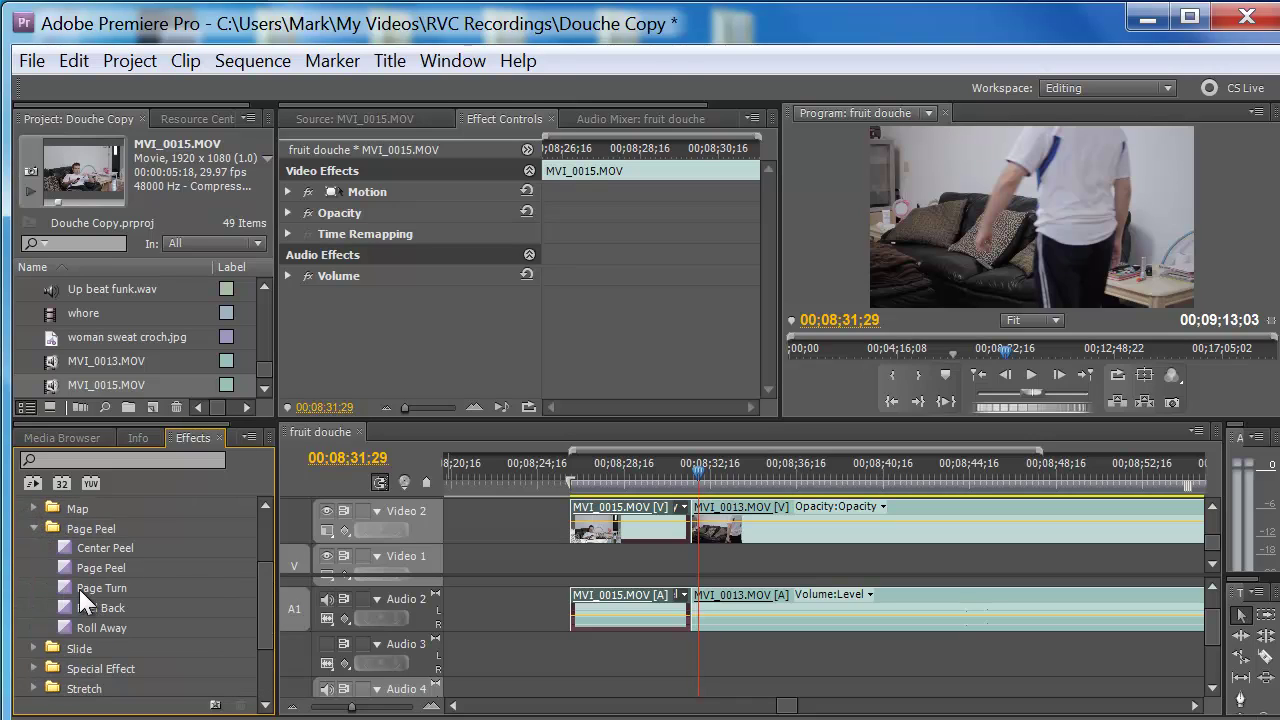
{"action": "left_click_drag", "start_coordinate": [80, 590], "coordinate": [694, 511]}
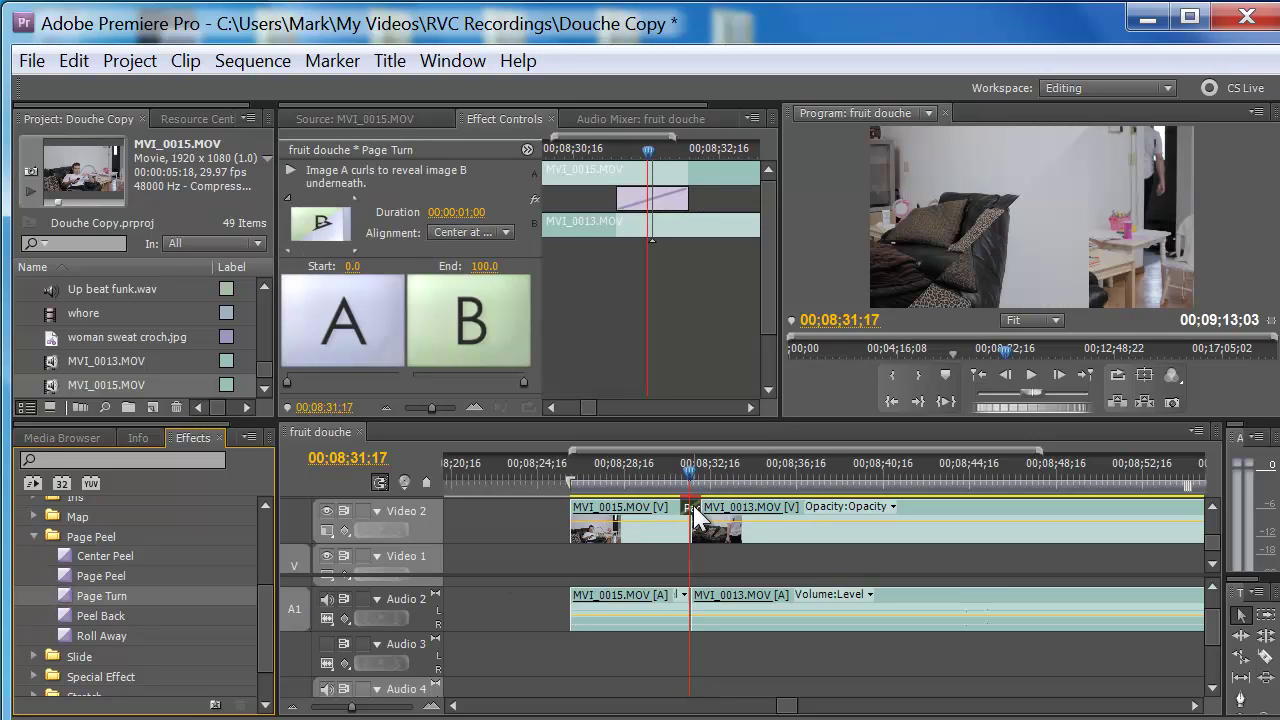
Step: Set the Page Turn transition's duration to 00;00;02;26 and scrub over it
{"action": "left_click", "coordinate": [480, 215]}
{"action": "type", "text": "226"}
{"action": "key", "text": "Return"}
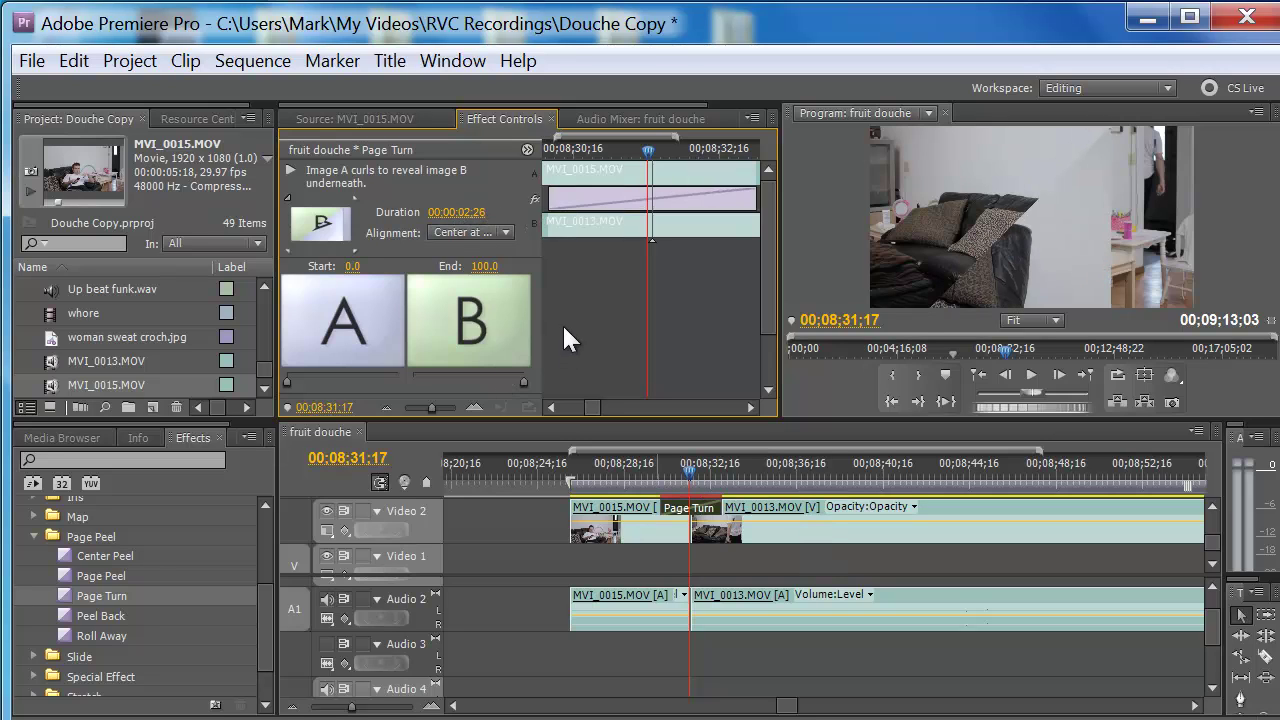
{"action": "mouse_move", "coordinate": [690, 463]}
{"action": "left_mouse_down"}
{"action": "mouse_move", "coordinate": [677, 470]}
{"action": "mouse_move", "coordinate": [694, 470]}
{"action": "left_mouse_up"}
Step: Try an End value of 62.2 for the Page Turn, preview it up to 00;08;32;07, and restore End to 100.0
{"action": "left_click_drag", "start_coordinate": [521, 382], "coordinate": [480, 377]}
{"action": "left_click_drag", "start_coordinate": [677, 477], "coordinate": [702, 471]}
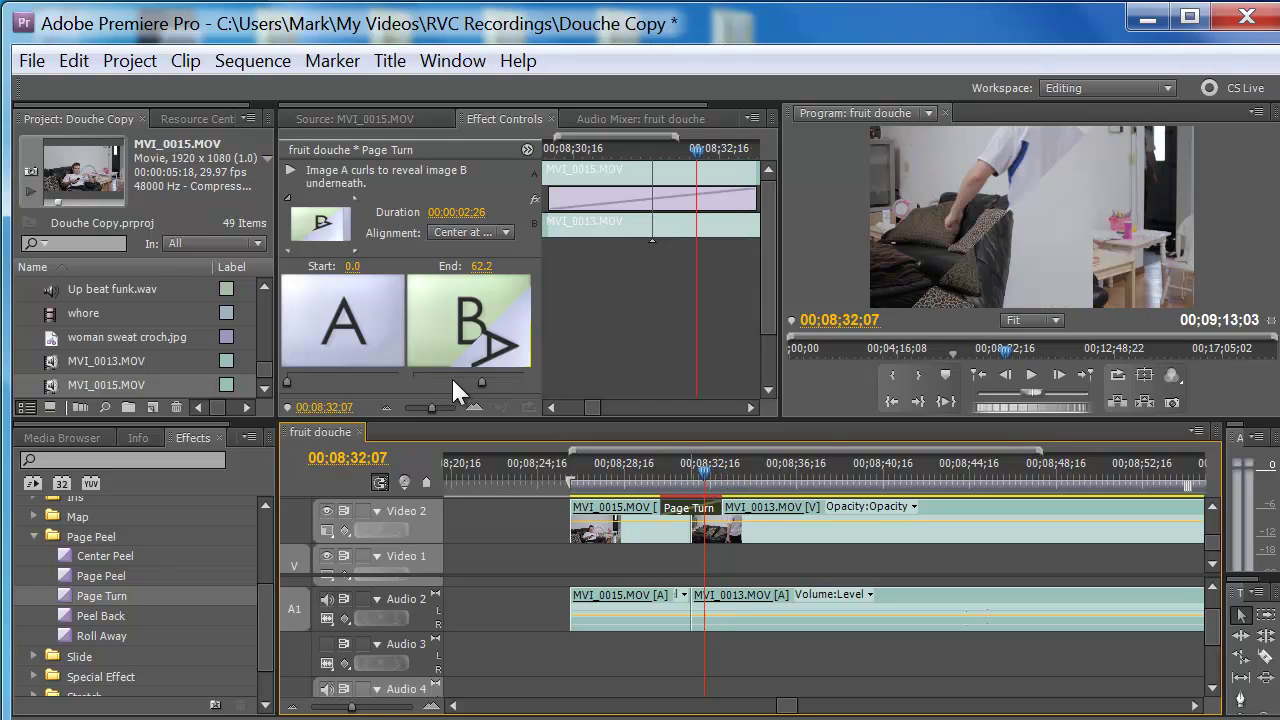
{"action": "left_click_drag", "start_coordinate": [476, 380], "coordinate": [532, 383]}
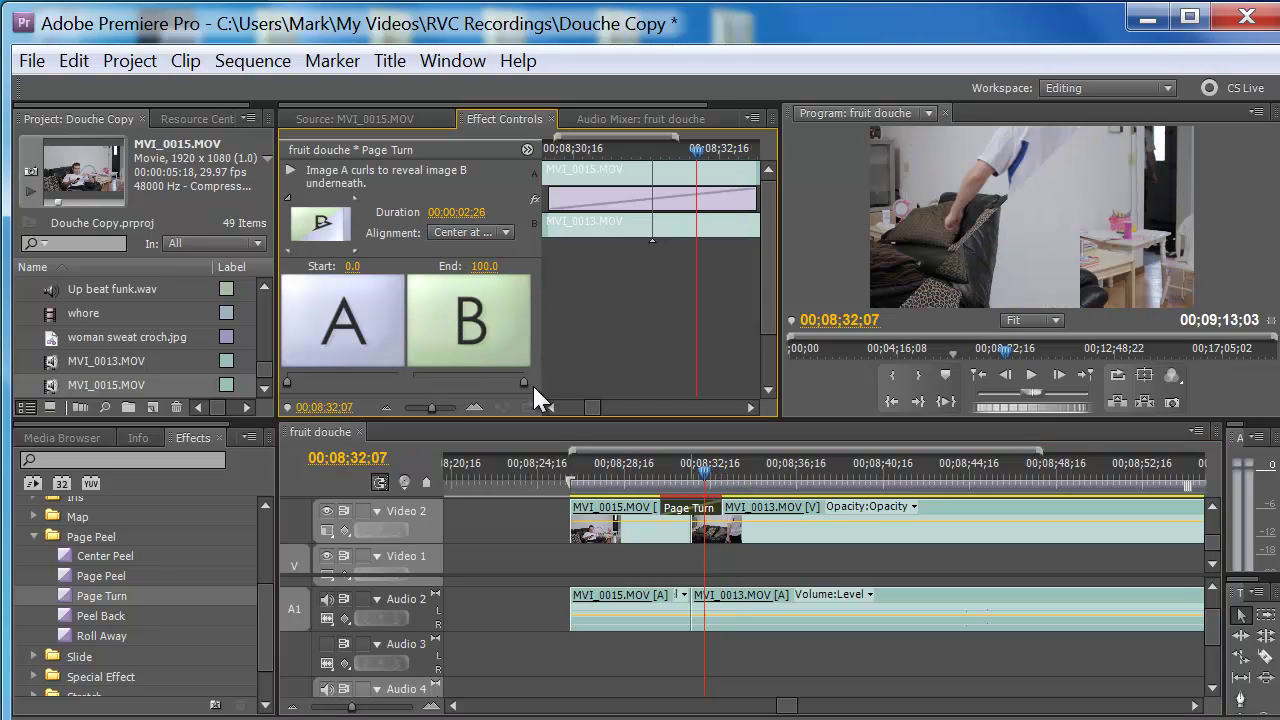
Step: Look through the remaining Page Turn options, delete the transition from the cut and move the playhead back to 00;08;30;27
{"action": "scroll", "coordinate": [775, 300], "scroll_direction": "down", "scroll_amount": 2}
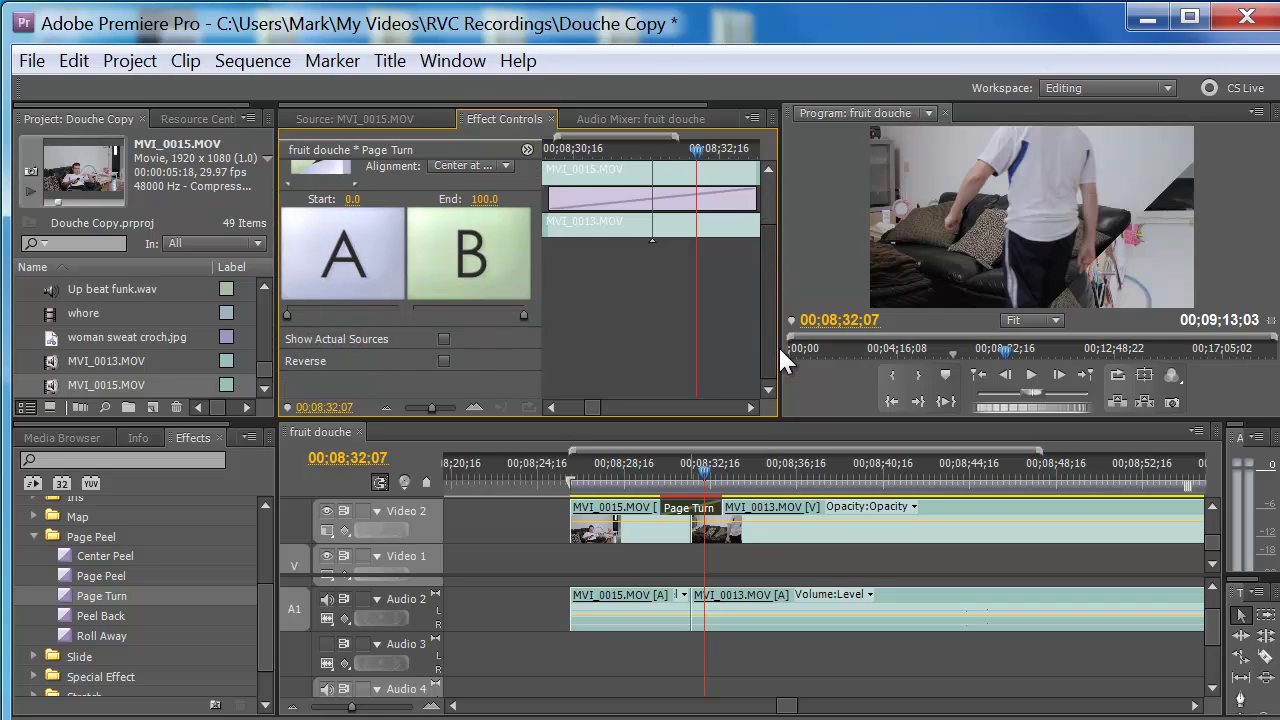
{"action": "scroll", "coordinate": [778, 345], "scroll_direction": "up", "scroll_amount": 2}
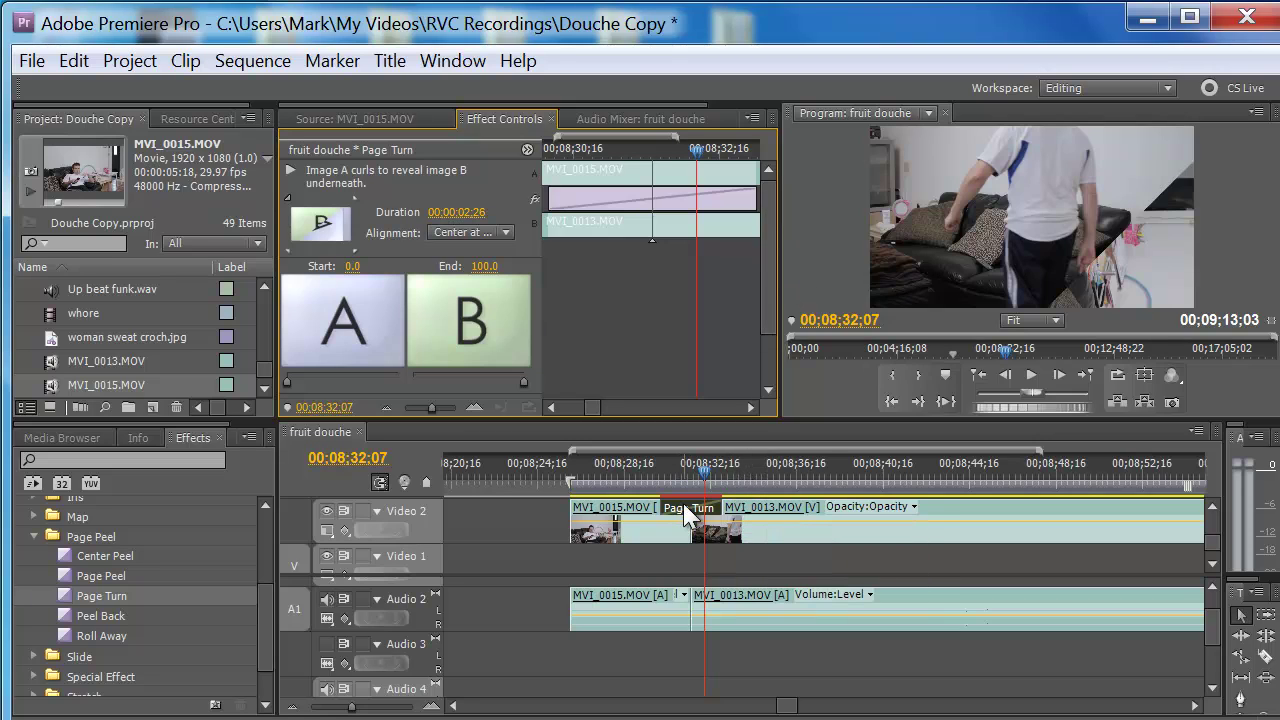
{"action": "key", "text": "Delete"}
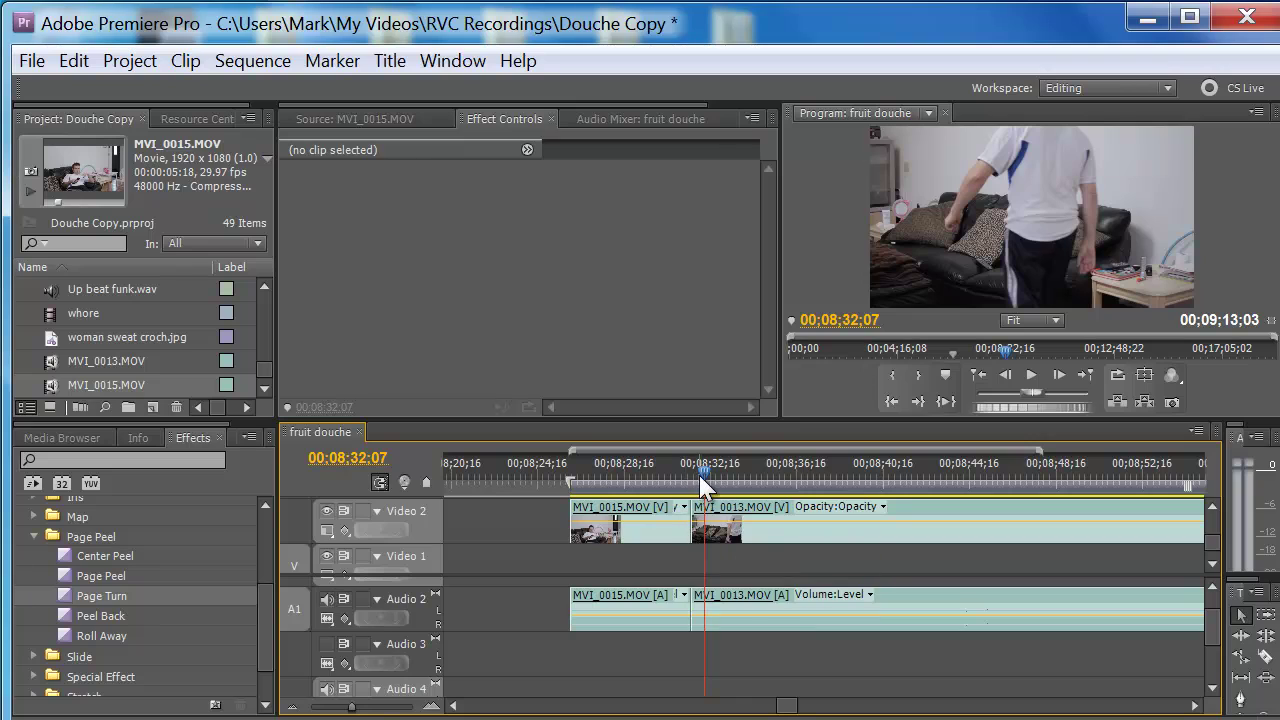
{"action": "left_click_drag", "start_coordinate": [699, 475], "coordinate": [673, 489]}
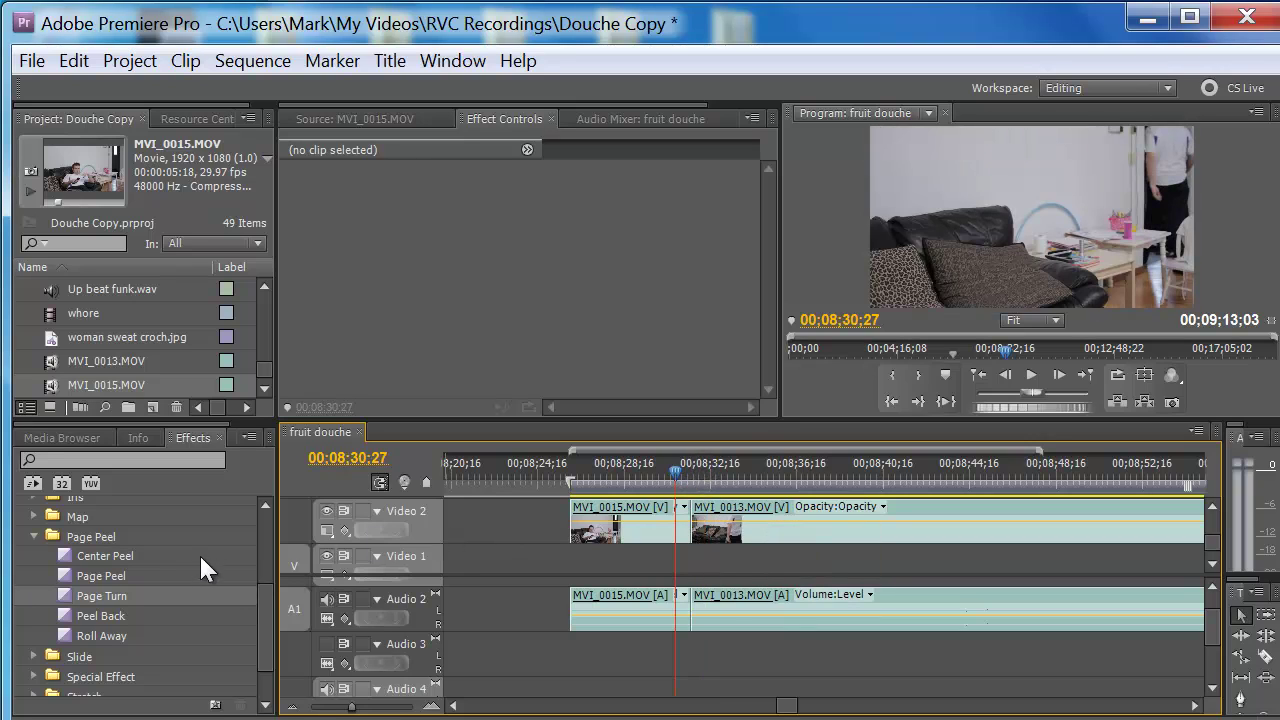
{"action": "left_click_drag", "start_coordinate": [275, 605], "coordinate": [262, 628]}
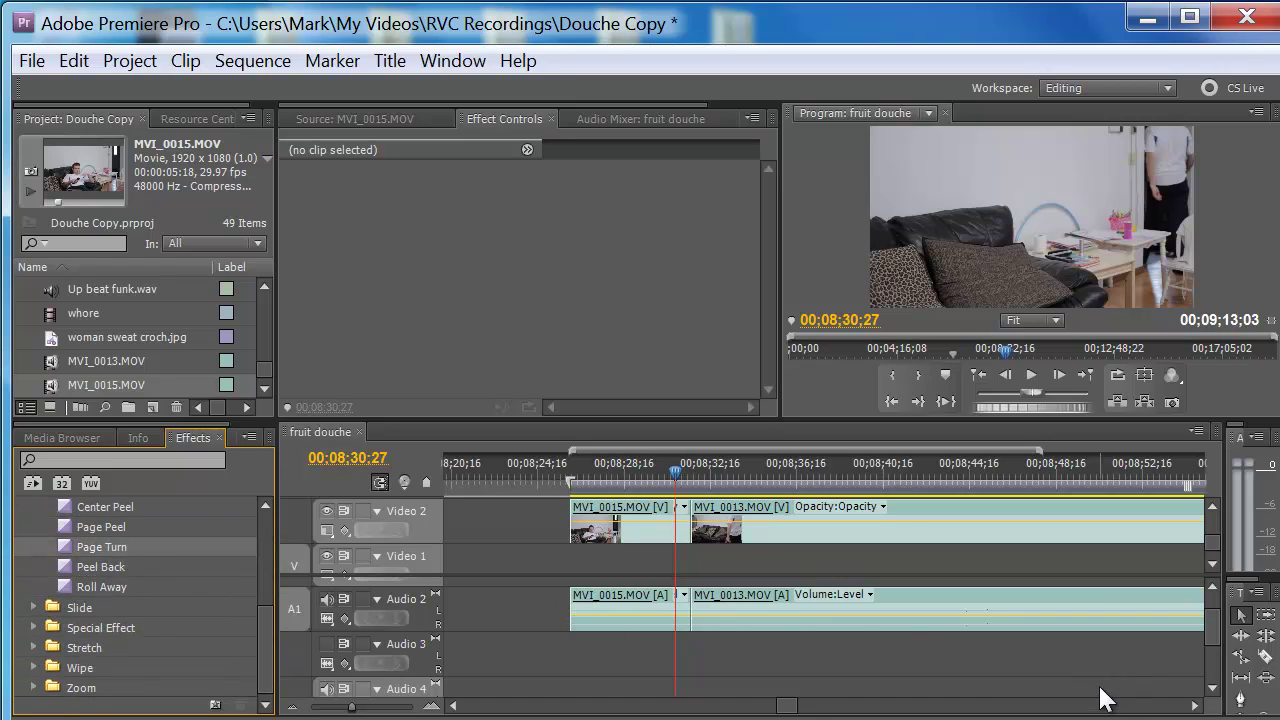
{"action": "left_click", "coordinate": [31, 61]}
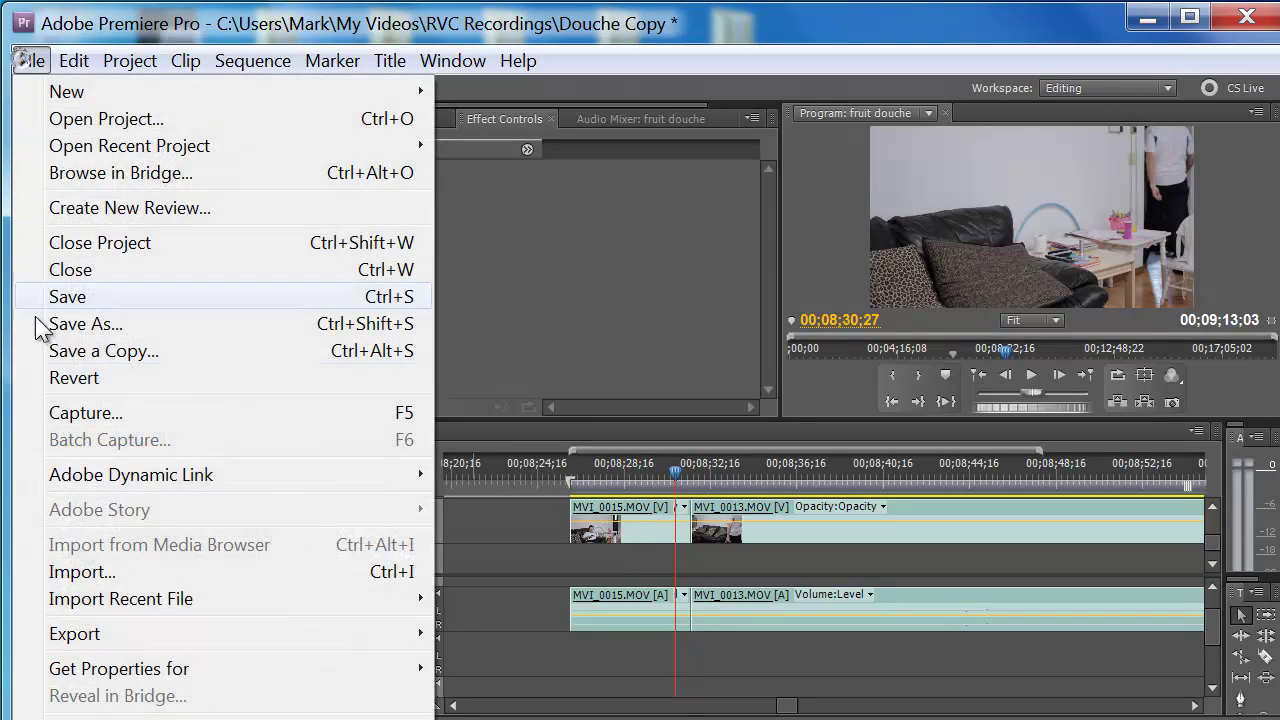
{"action": "mouse_move", "coordinate": [405, 640]}
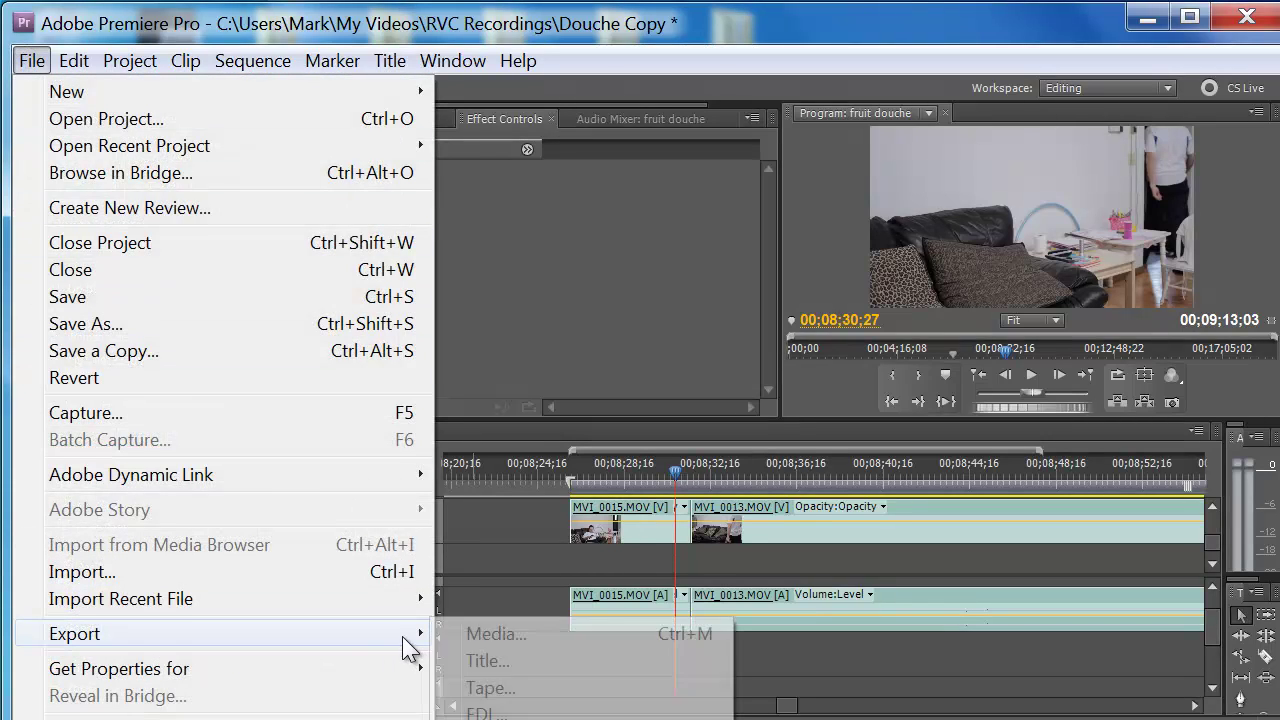
Step: Select the MVI_0015.MOV clip in the timeline and open the media export settings for the sequence, with the dialog's settings fully in view
{"action": "left_click", "coordinate": [606, 510]}
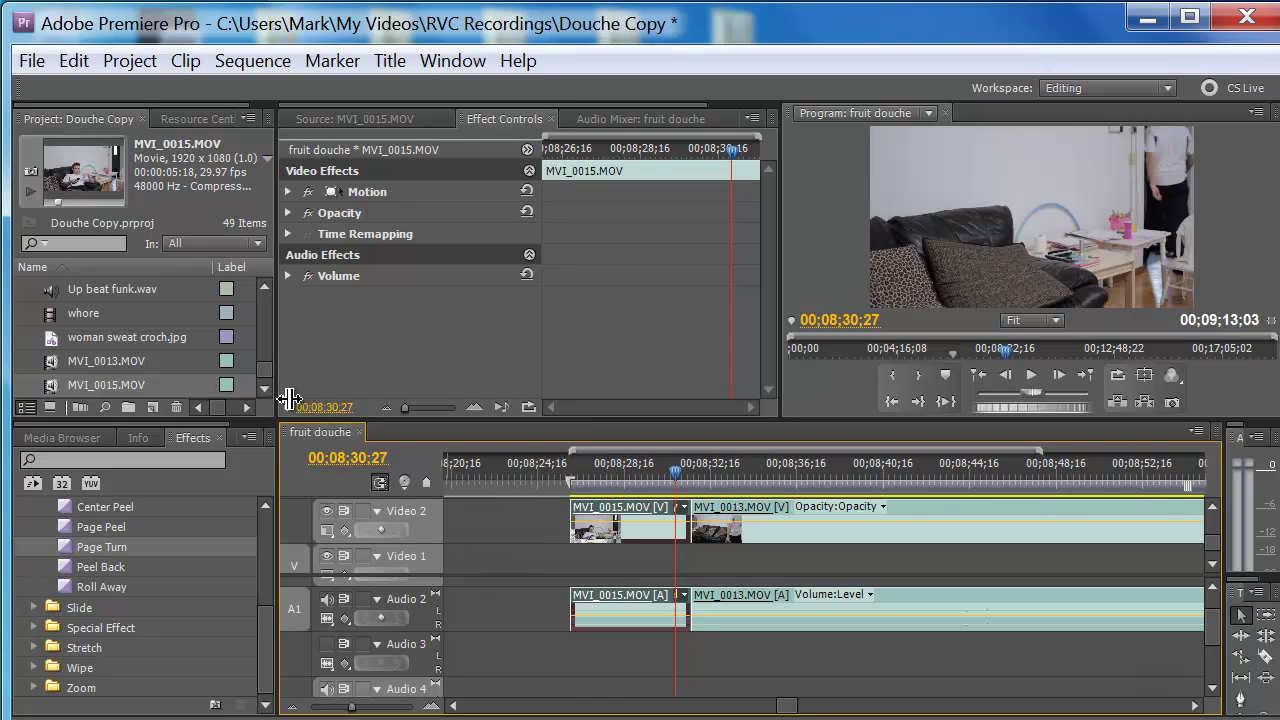
{"action": "left_click", "coordinate": [20, 58]}
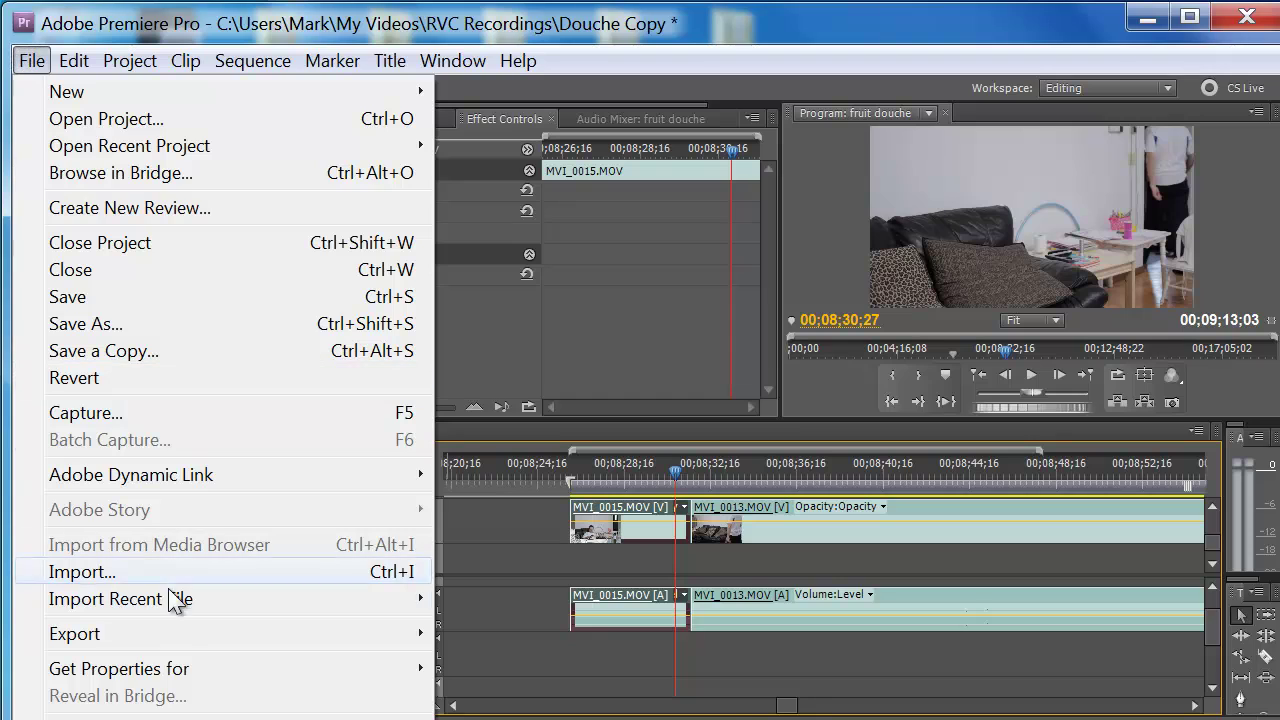
{"action": "mouse_move", "coordinate": [371, 640]}
{"action": "left_click", "coordinate": [476, 637]}
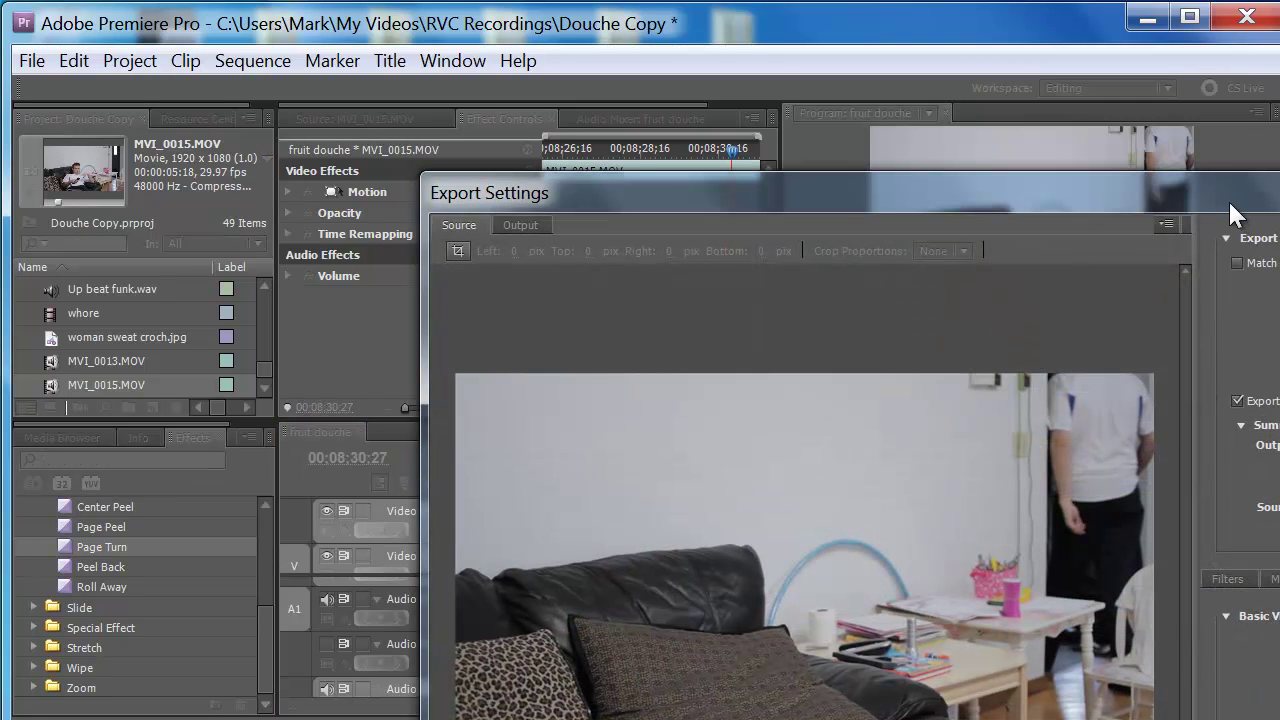
{"action": "left_click_drag", "start_coordinate": [1215, 190], "coordinate": [840, 40]}
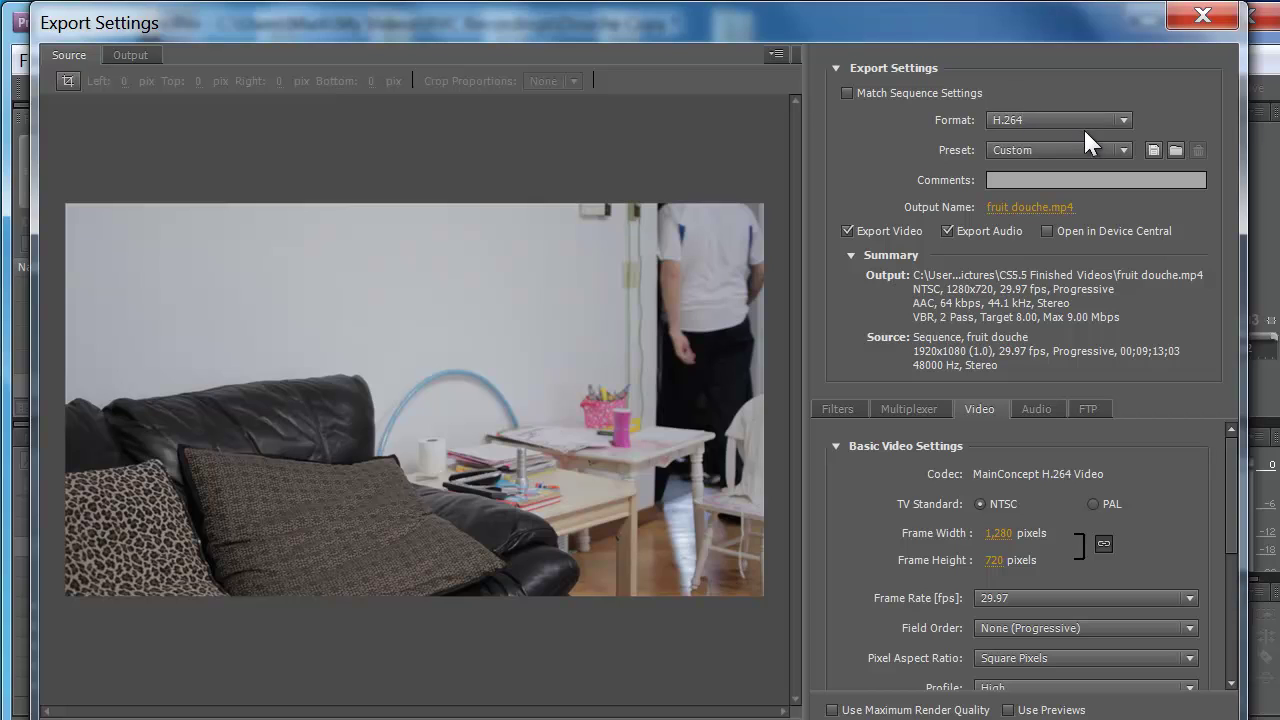
Step: Try the YouTube SD export preset, followed by the YouTube Widescreen preset at 1280x720 and 24 fps
{"action": "left_click", "coordinate": [1116, 154]}
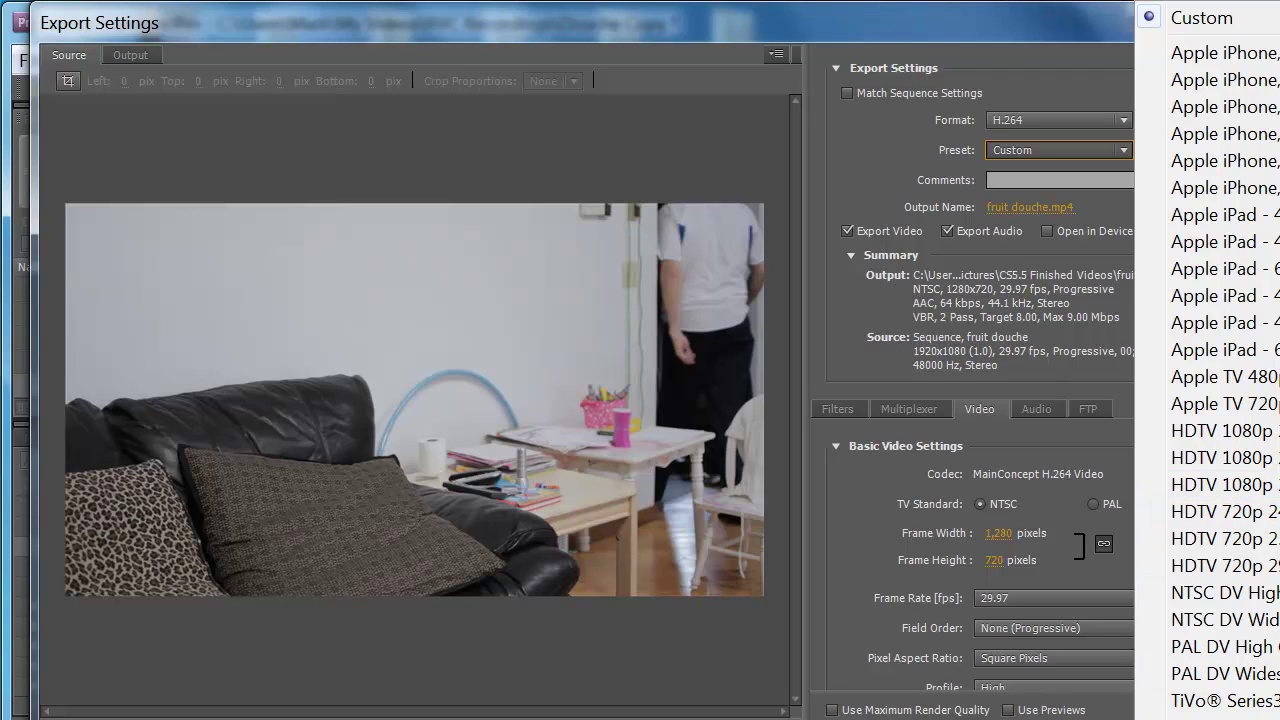
{"action": "left_click", "coordinate": [1220, 714]}
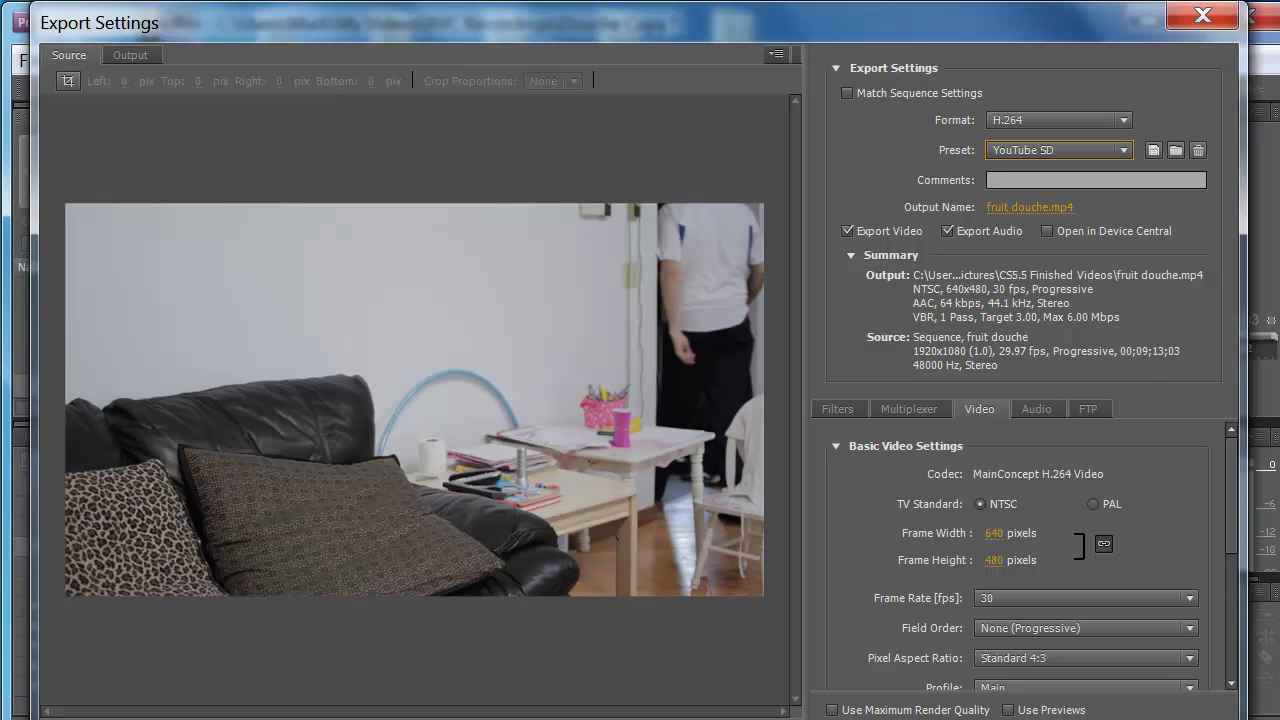
{"action": "left_click", "coordinate": [1121, 153]}
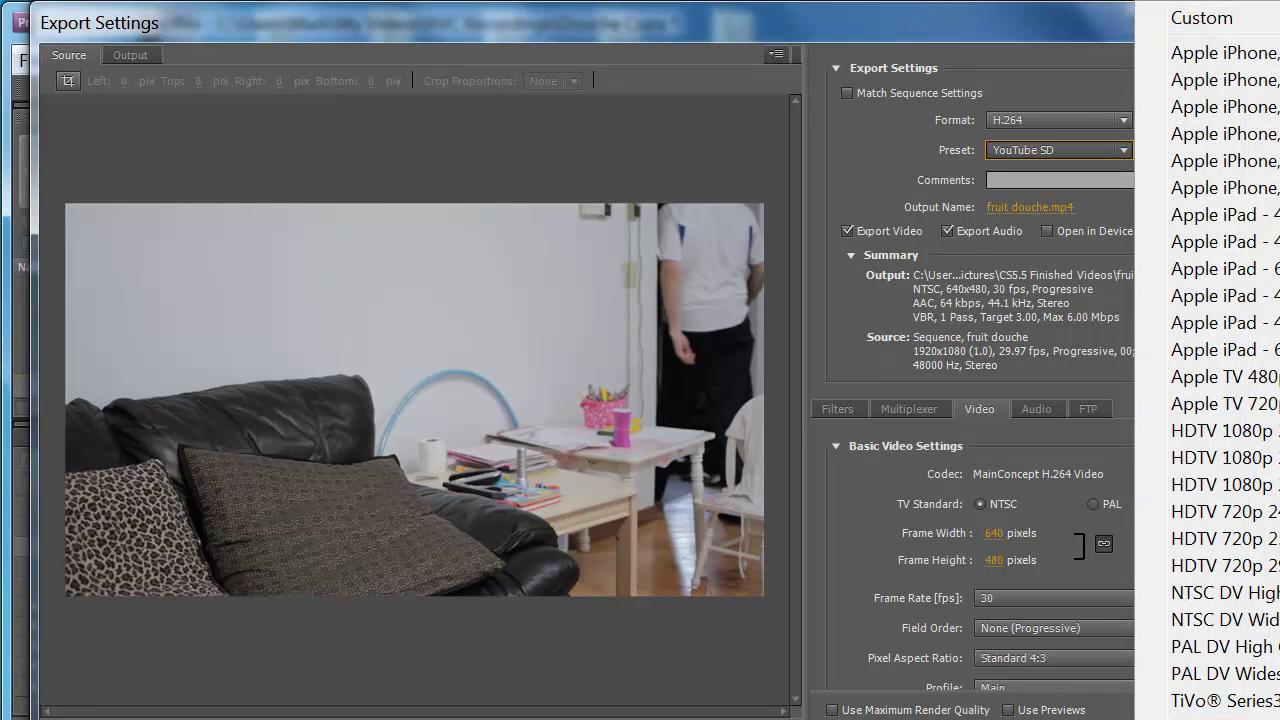
{"action": "left_click", "coordinate": [1220, 715]}
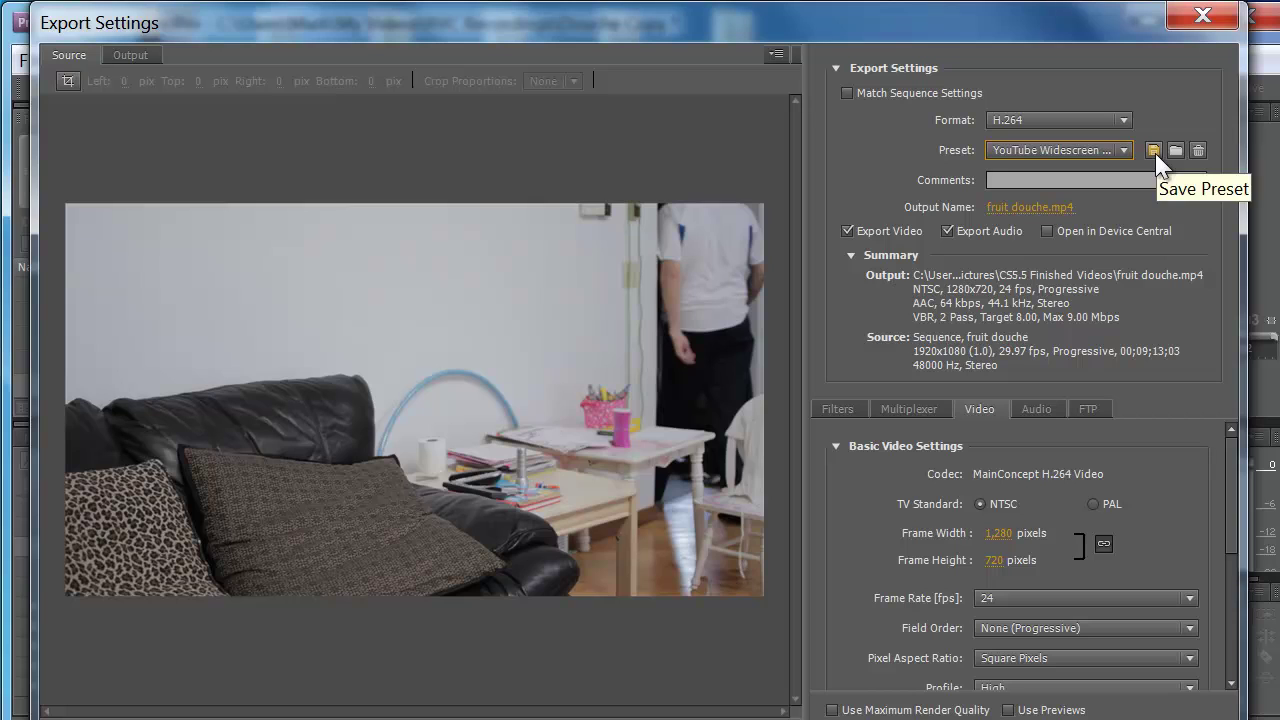
{"action": "left_click", "coordinate": [1155, 150]}
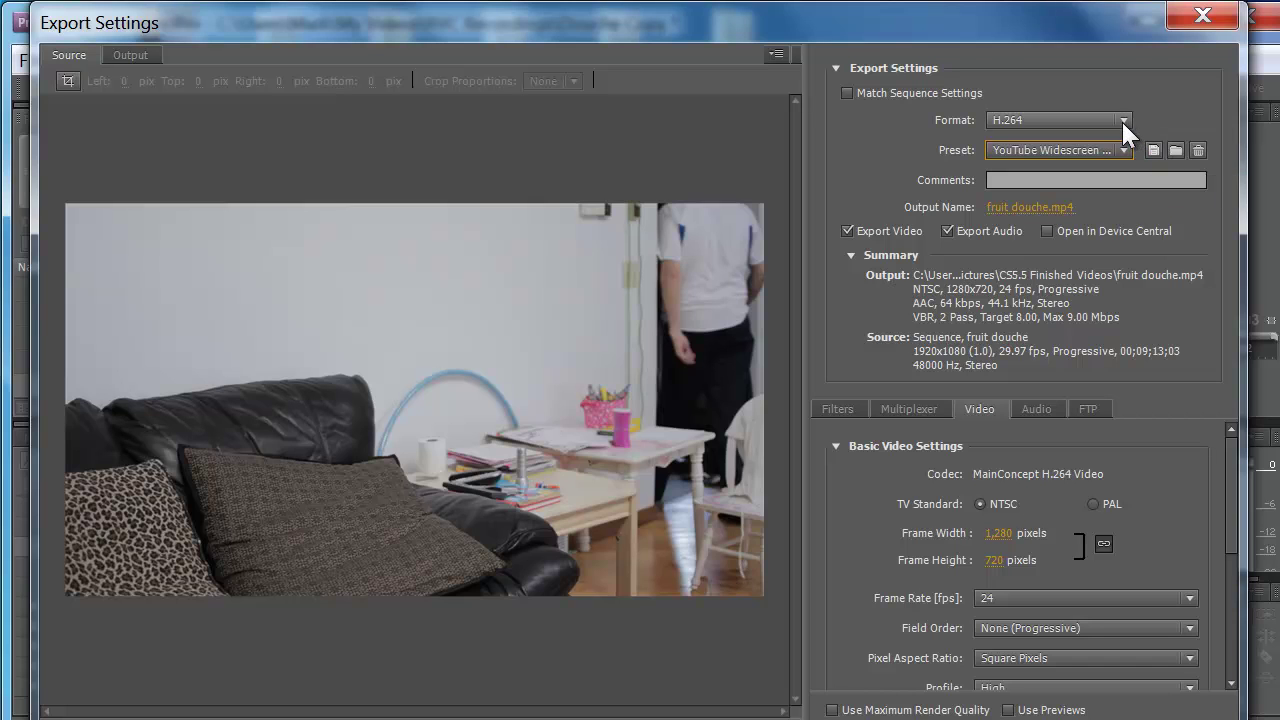
Step: Choose the HDTV 1080p 29.97 export preset and review its audio and video settings
{"action": "left_click", "coordinate": [1121, 151]}
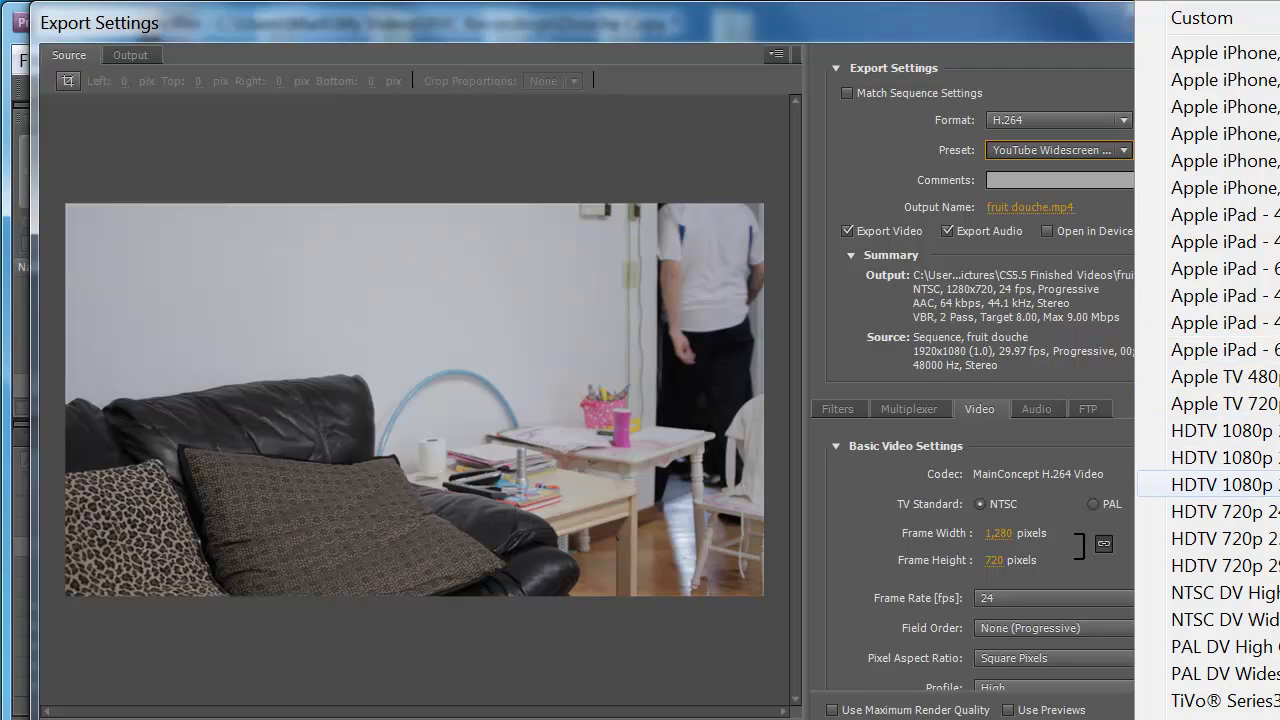
{"action": "left_click", "coordinate": [1222, 484]}
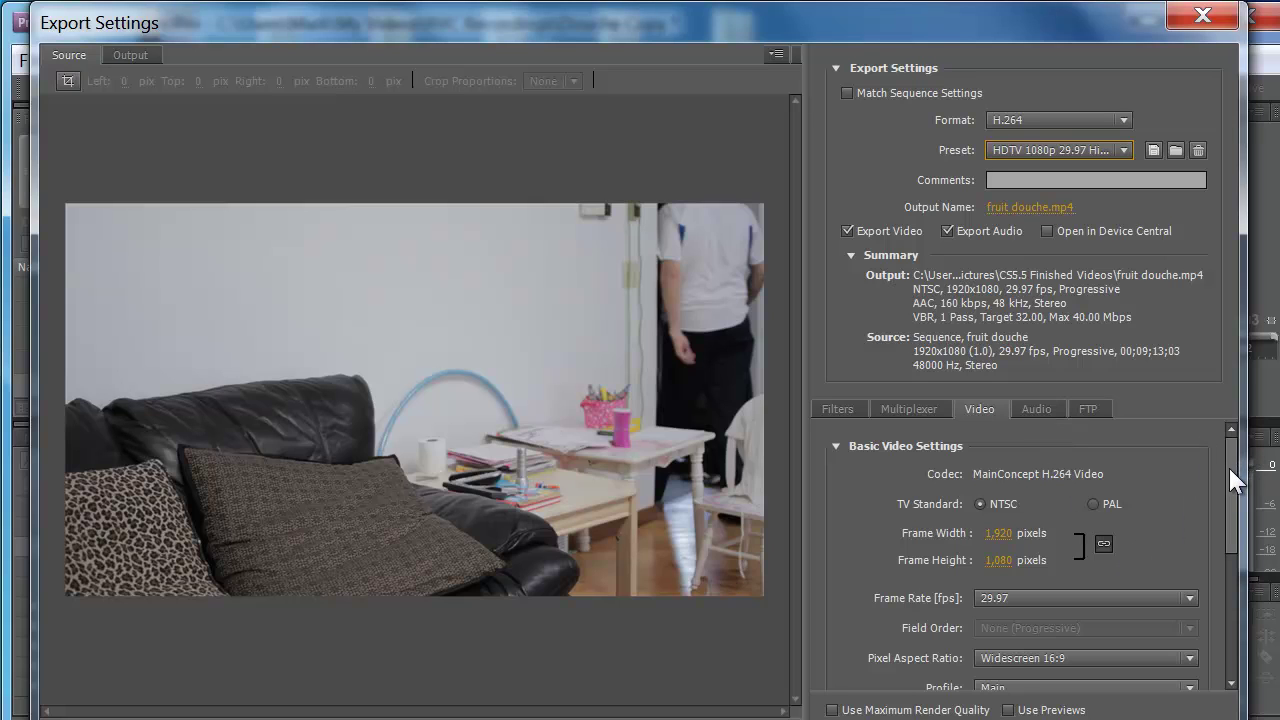
{"action": "mouse_move", "coordinate": [1235, 471]}
{"action": "left_mouse_down"}
{"action": "mouse_move", "coordinate": [1234, 578]}
{"action": "mouse_move", "coordinate": [1243, 478]}
{"action": "left_mouse_up"}
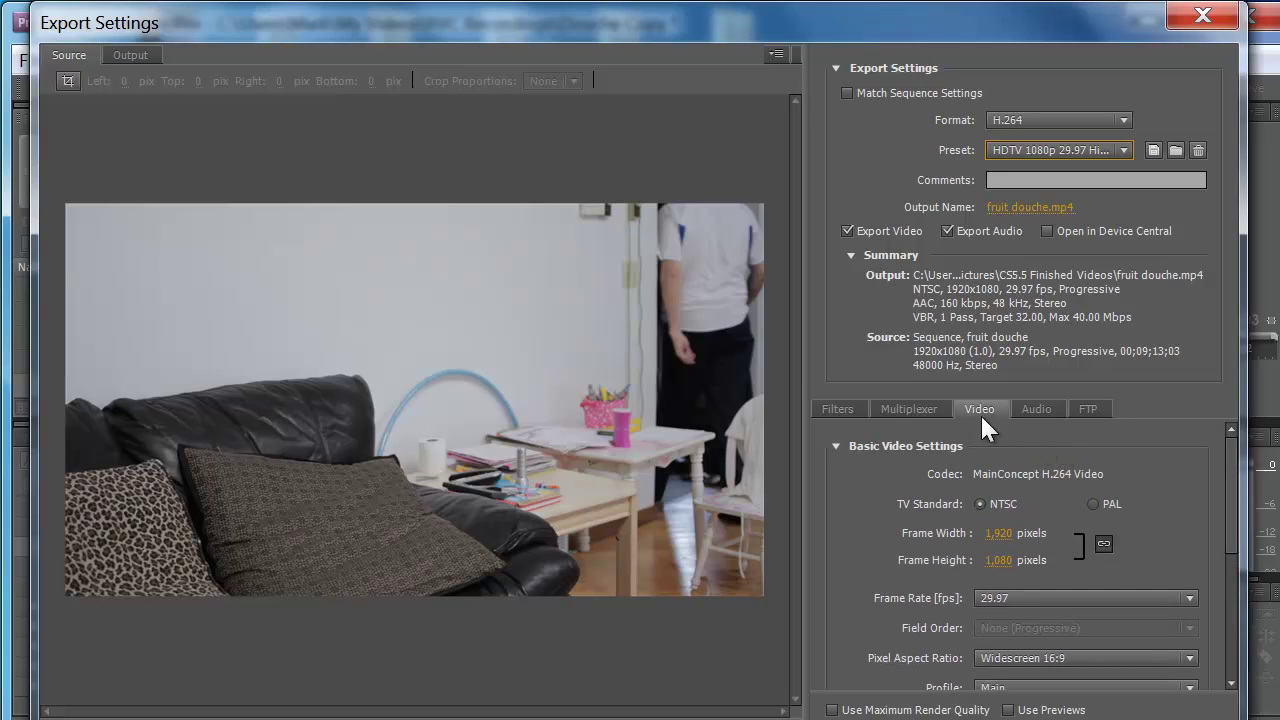
{"action": "left_click", "coordinate": [1036, 404]}
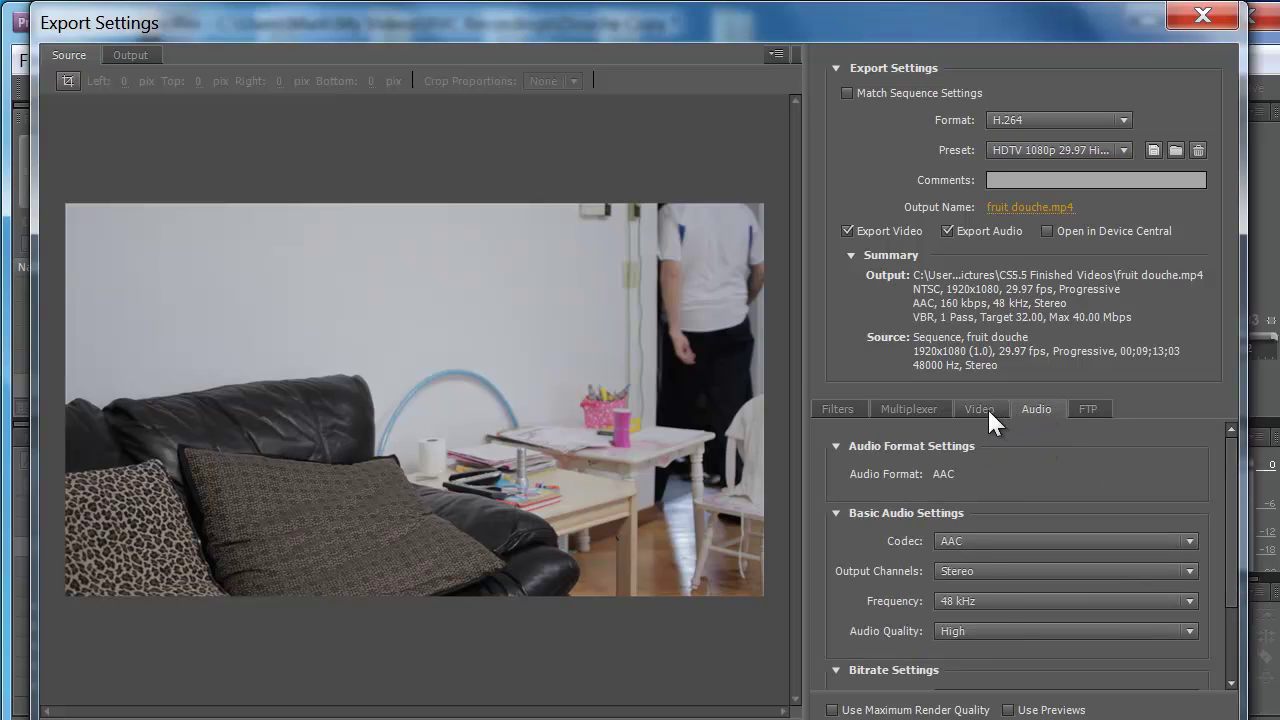
{"action": "left_click", "coordinate": [989, 410]}
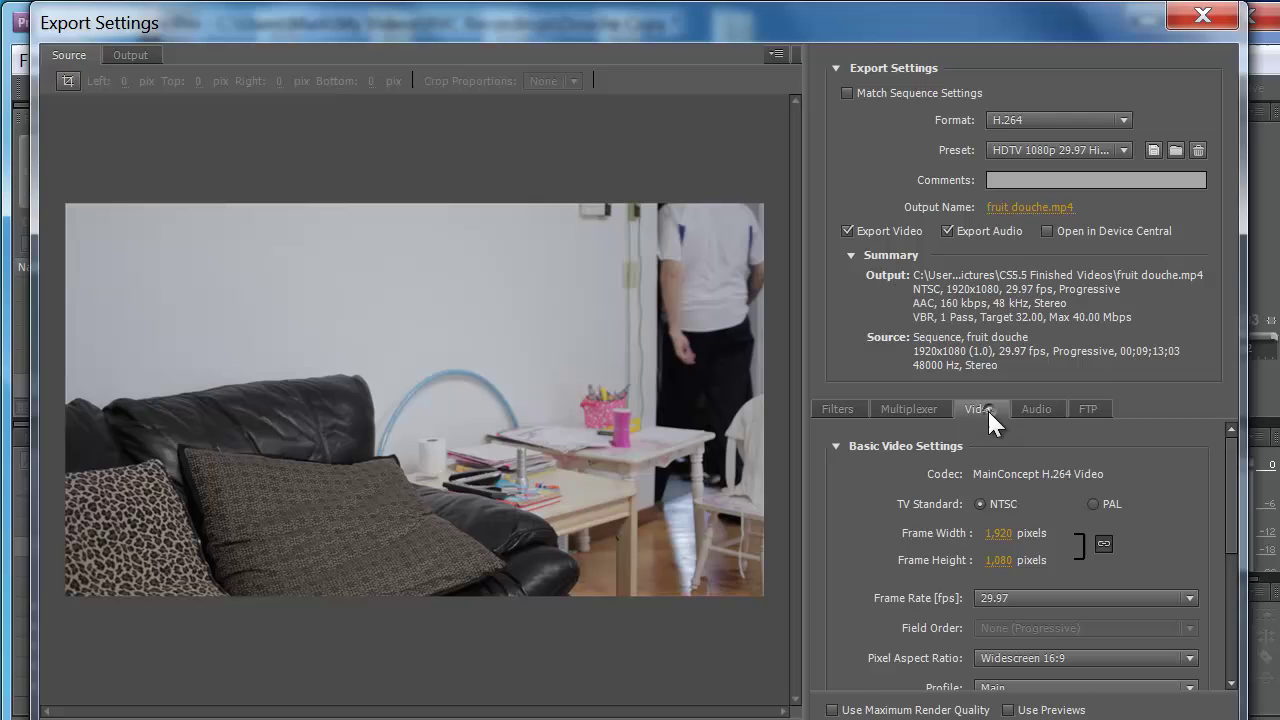
Step: View the save location for the output file, and cancel both the save dialog and the export settings
{"action": "left_click", "coordinate": [1014, 207]}
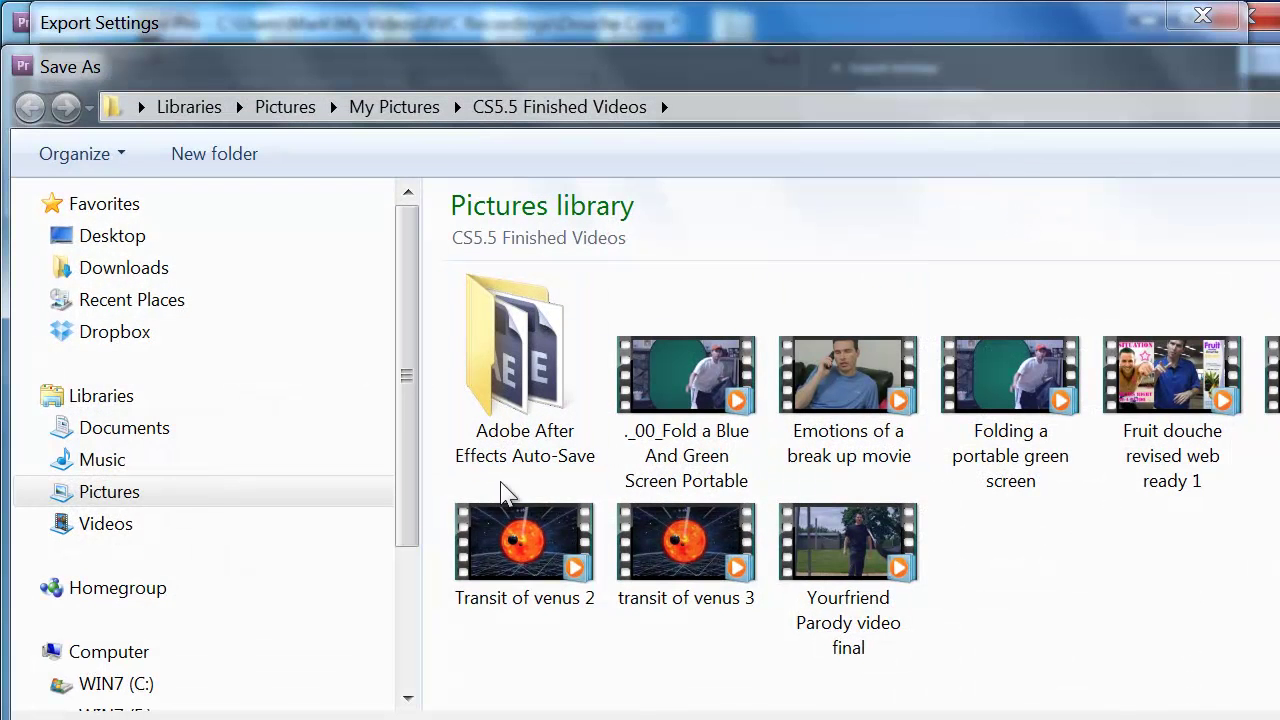
{"action": "key", "text": "Escape"}
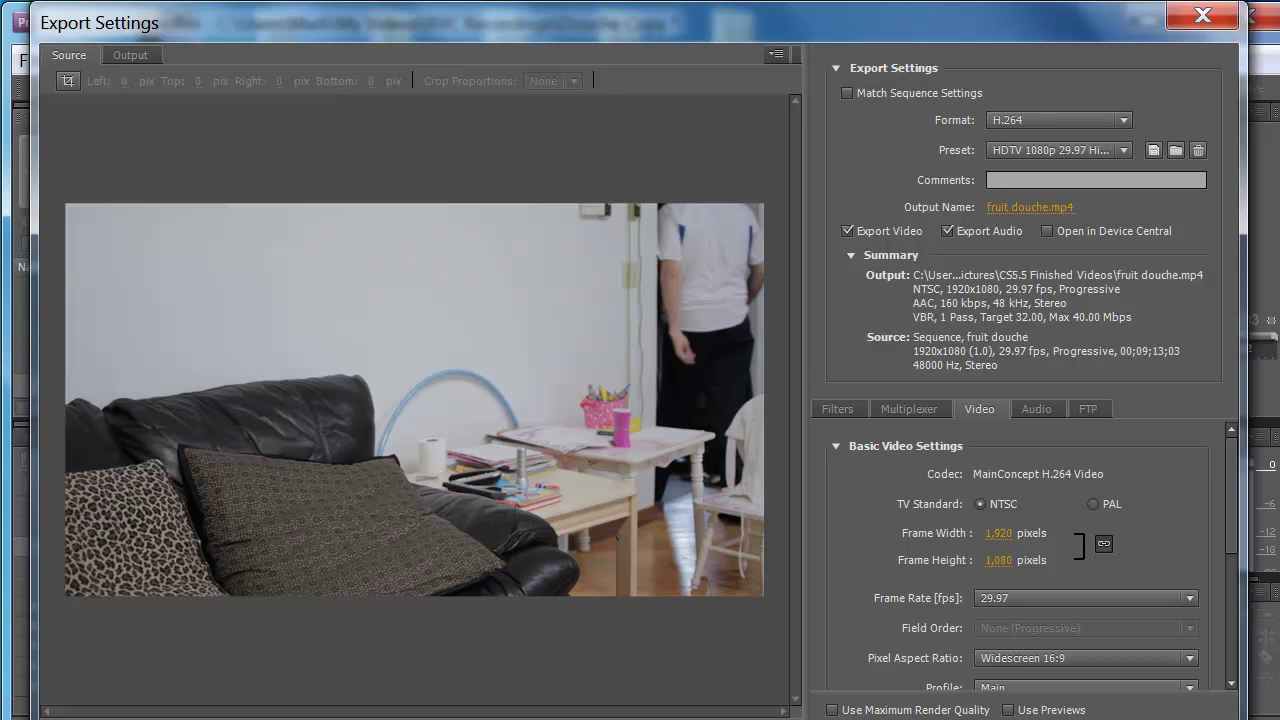
{"action": "key", "text": "Escape"}
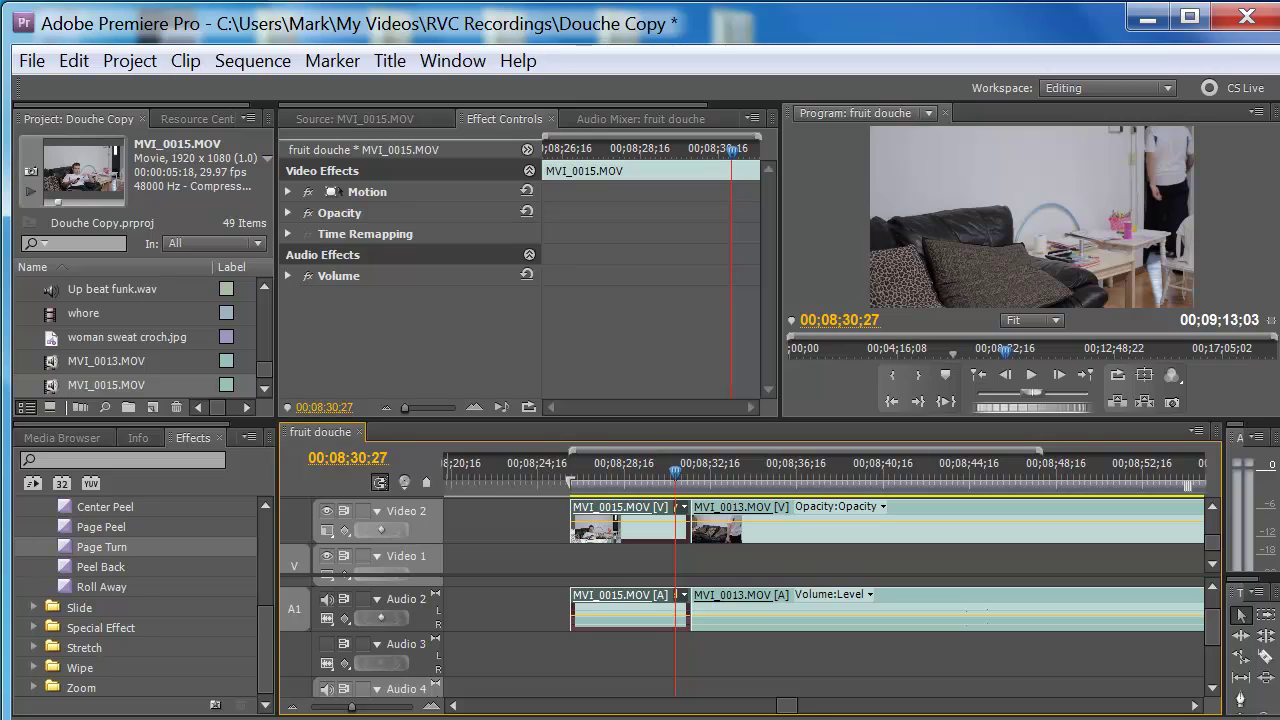
Step: Show a longer stretch of the timeline and place the playhead at 00;08;31;00
{"action": "key", "text": "minus"}
{"action": "left_click", "coordinate": [684, 461]}
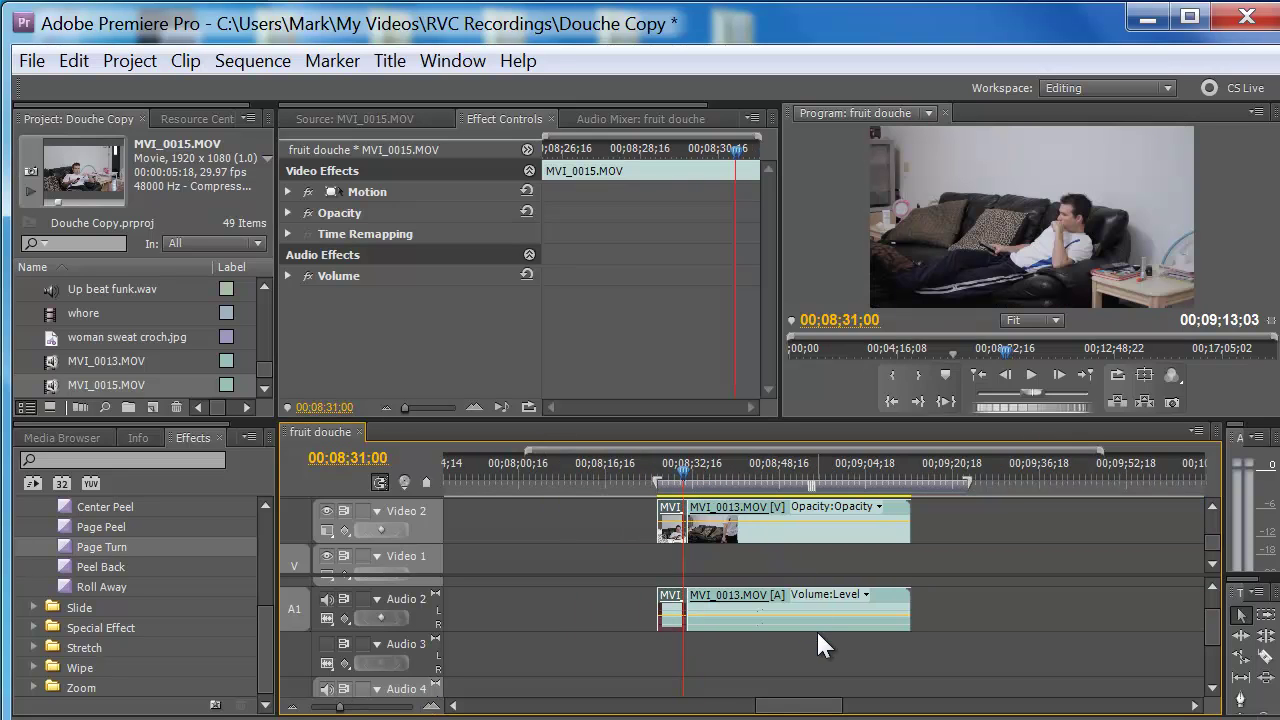